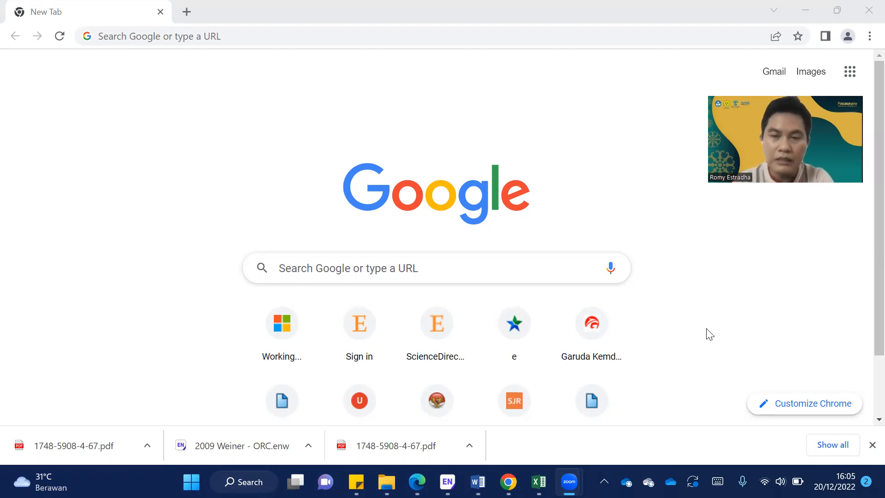
# Open the Google Scholar website at scholar.google.com
pyautogui.moveTo(509, 482)
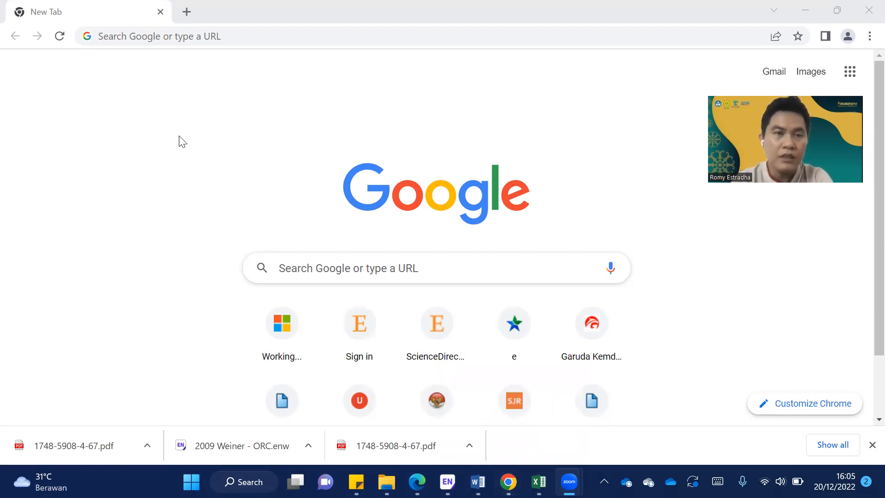
pyautogui.click(123, 39)
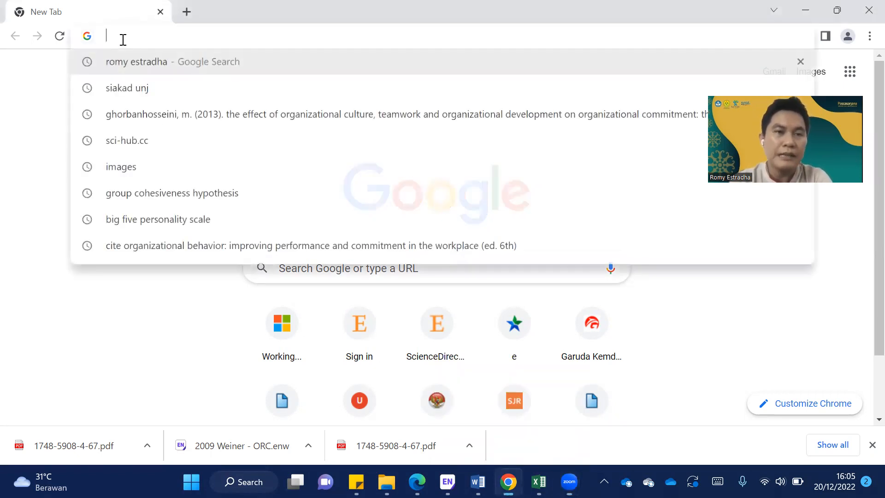
pyautogui.press('Escape')
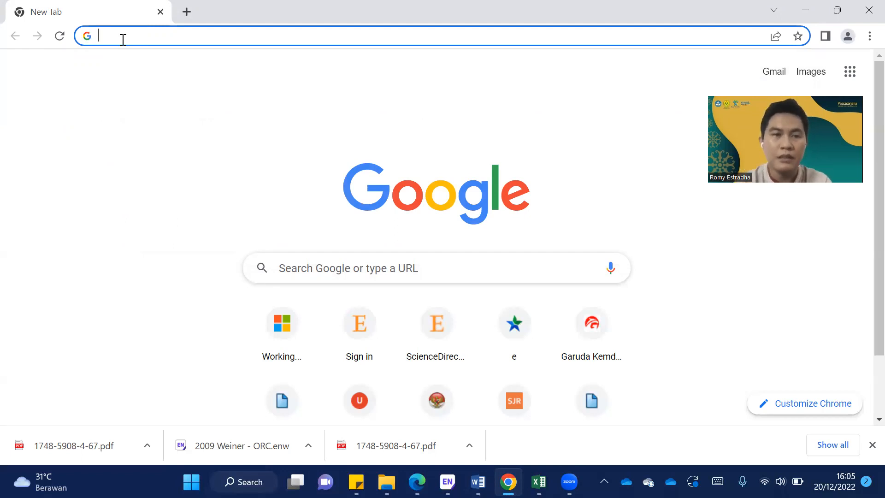
pyautogui.write('scholar')
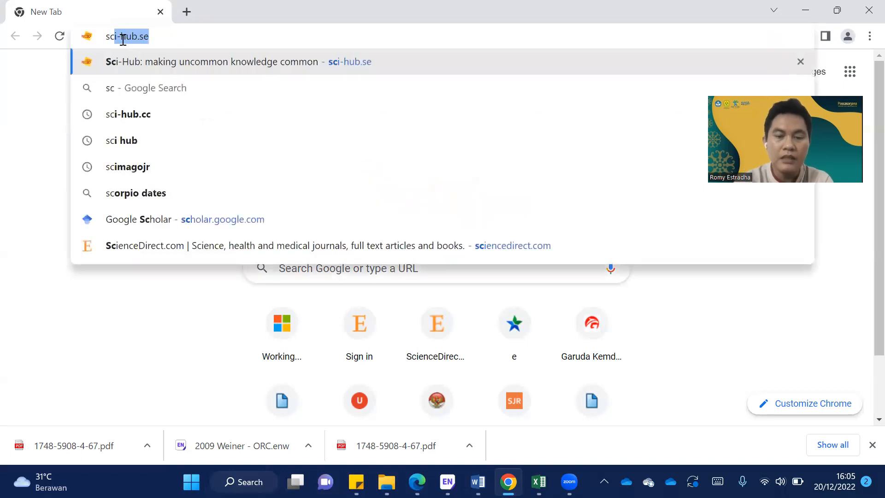
pyautogui.write('.goo')
pyautogui.press('Return')
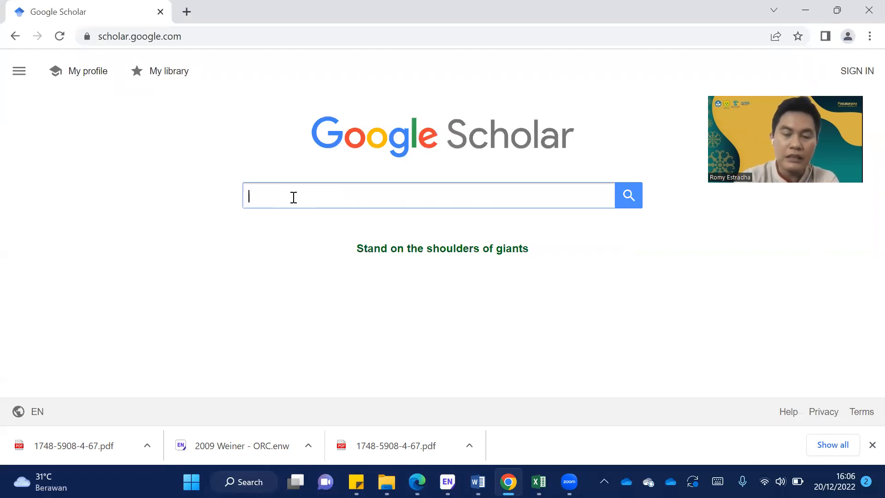
# Search Google Scholar for "employee performance"
pyautogui.write('emplo')
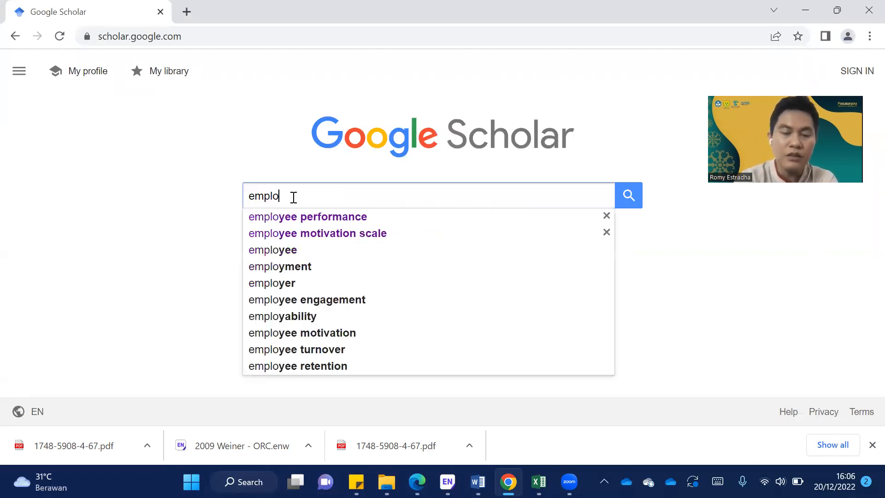
pyautogui.write('yee performance')
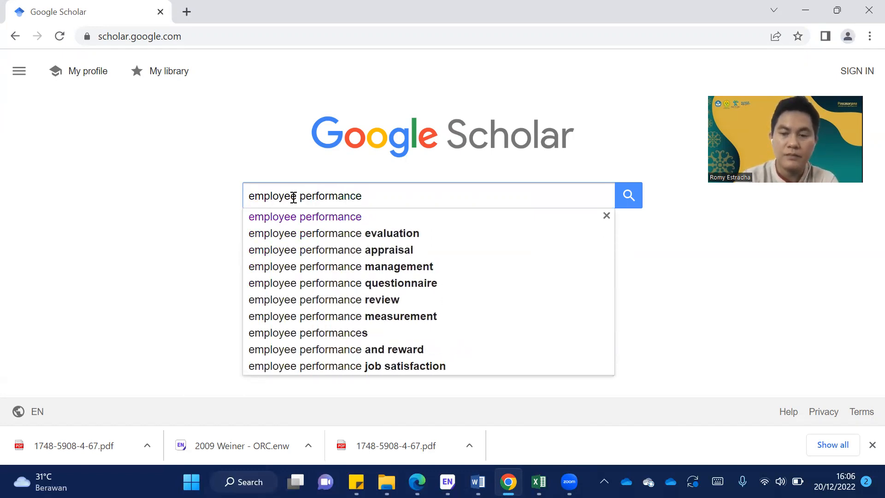
pyautogui.press('Return')
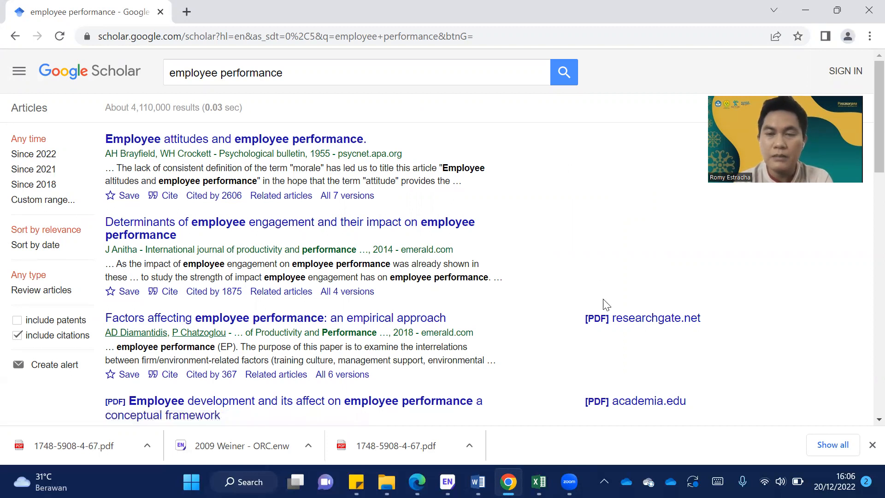
# Look through the first page of employee performance articles, including their sources and available PDF links
pyautogui.scroll(-2, 671, 256)
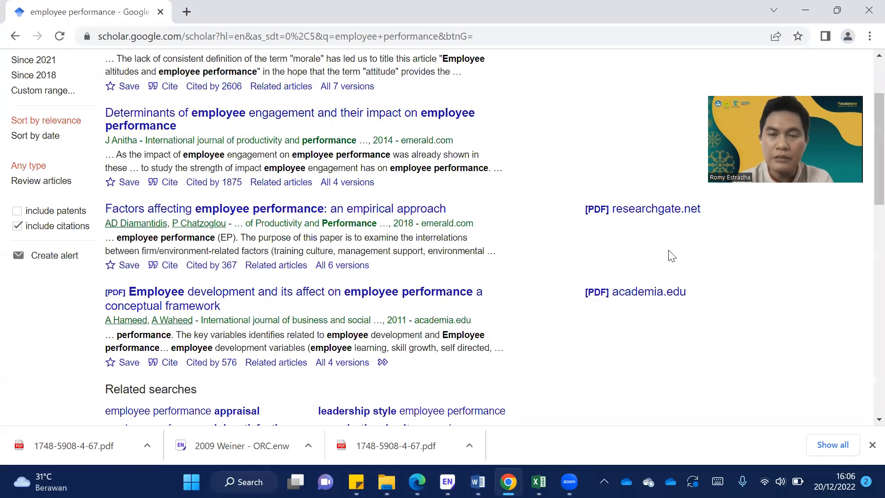
pyautogui.scroll(-4, 671, 255)
pyautogui.scroll(-4, 671, 256)
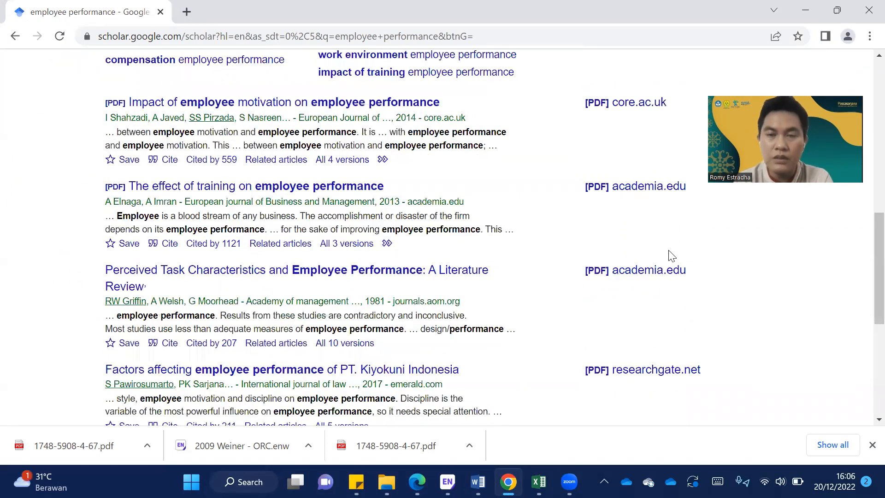
pyautogui.scroll(-2, 671, 256)
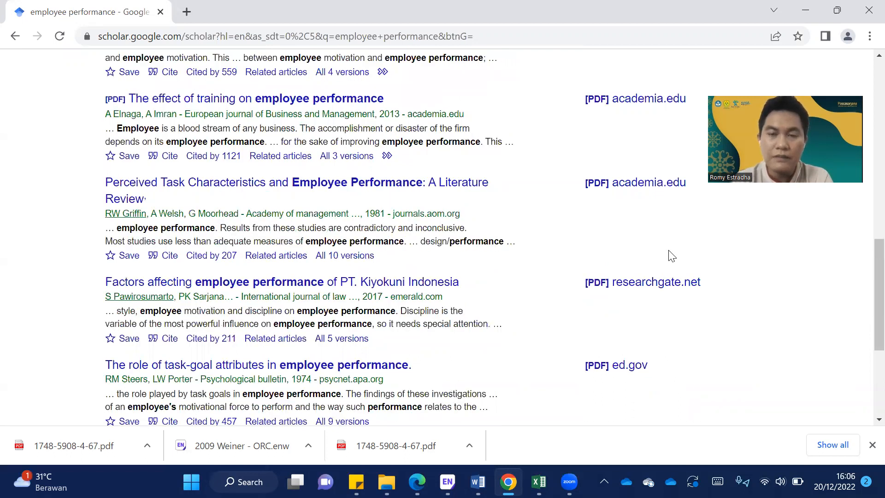
pyautogui.scroll(-4, 671, 256)
pyautogui.scroll(3, 671, 256)
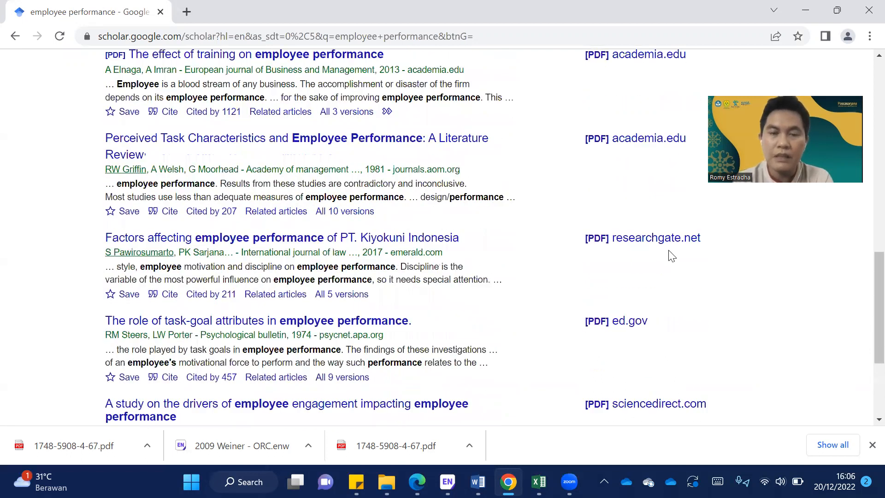
pyautogui.scroll(6, 671, 256)
pyautogui.scroll(7, 671, 256)
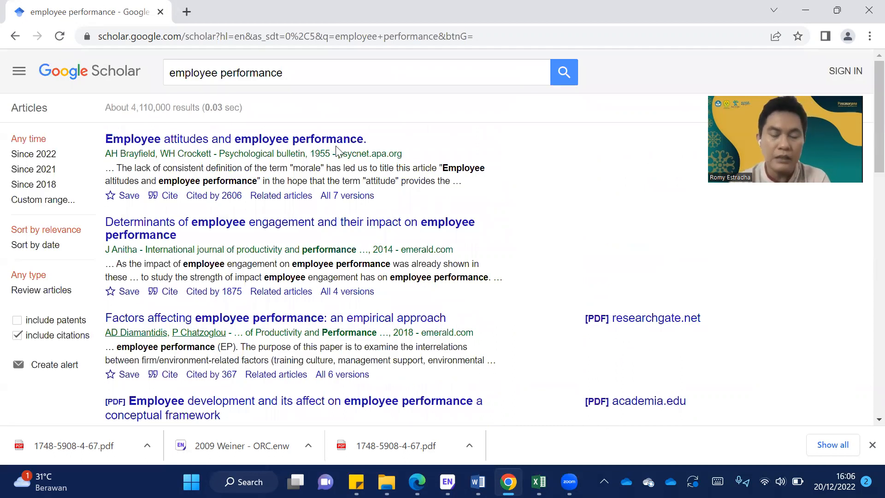
# Open sciencedirect.com in a new browser tab, keeping the Google Scholar results open
pyautogui.hotkey('ctrl', 't')
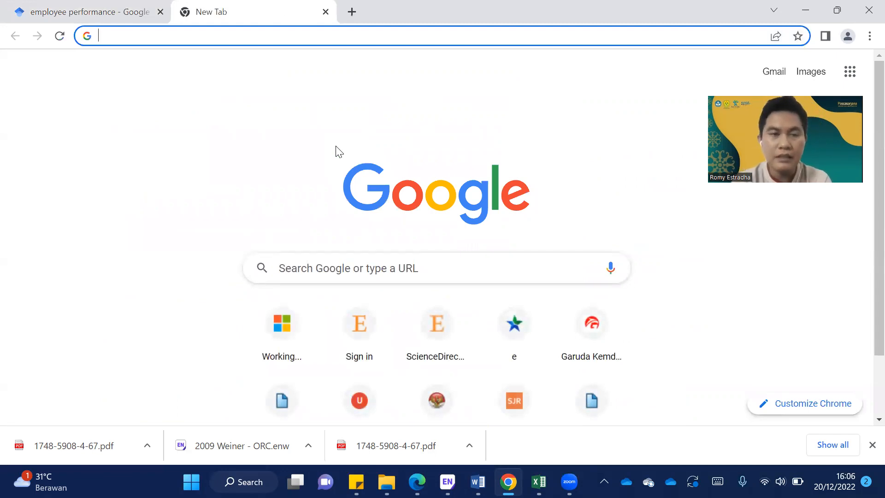
pyautogui.write('science')
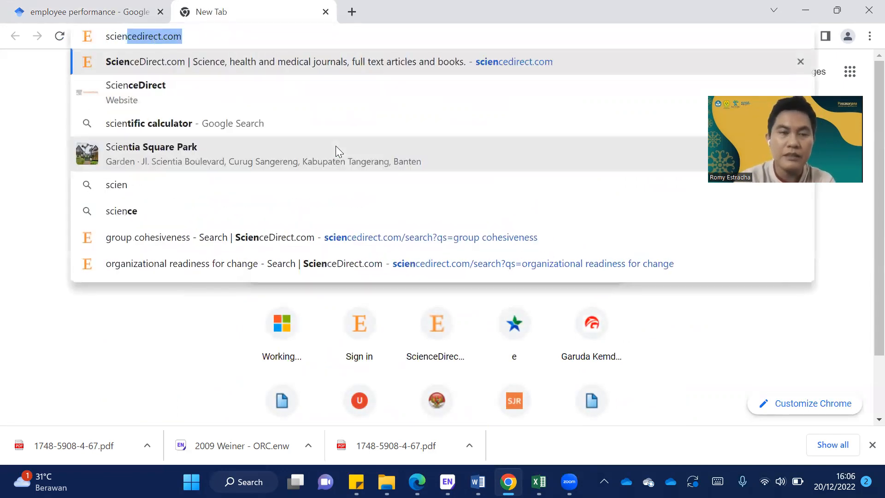
pyautogui.write('direct')
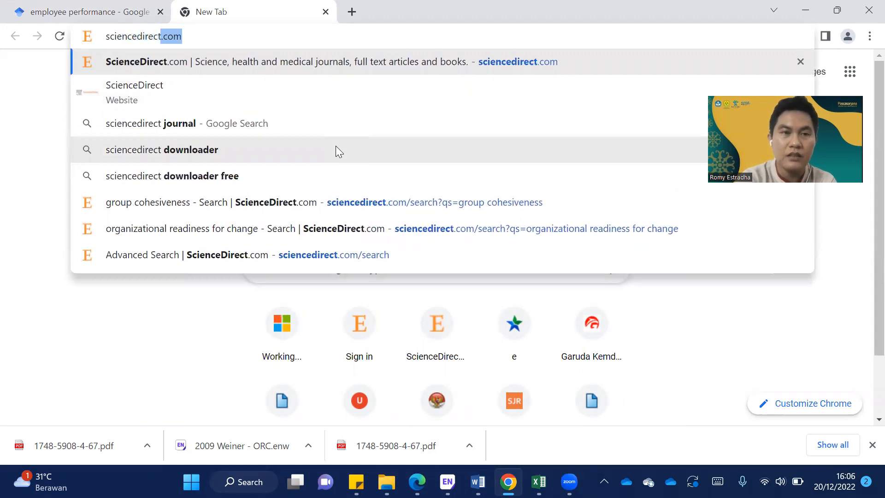
pyautogui.write('.com')
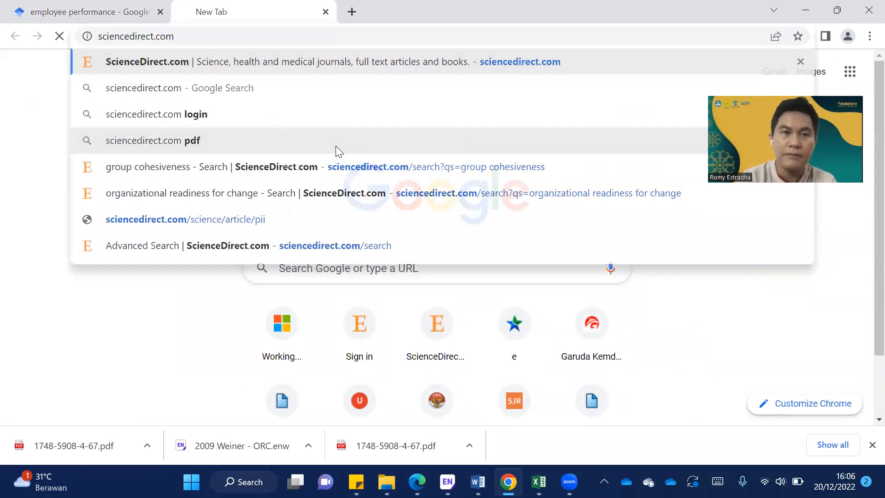
pyautogui.press('Return')
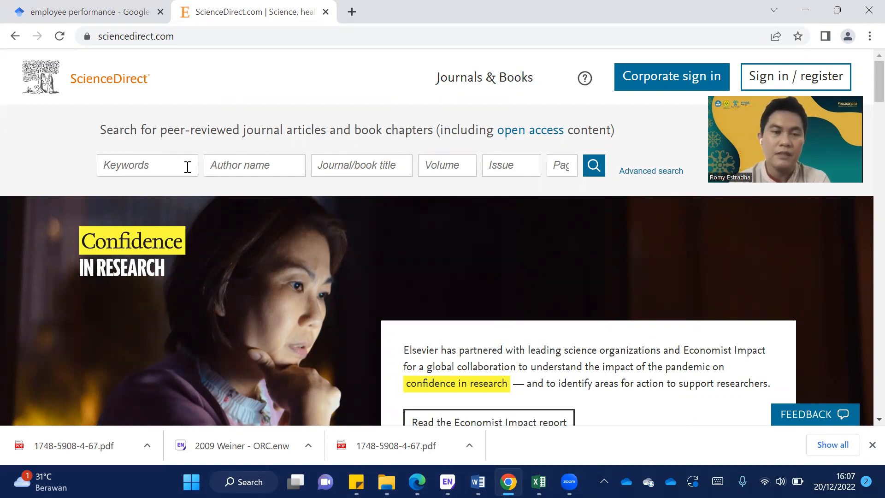
# Search ScienceDirect by keyword for "talent management"
pyautogui.click(163, 167)
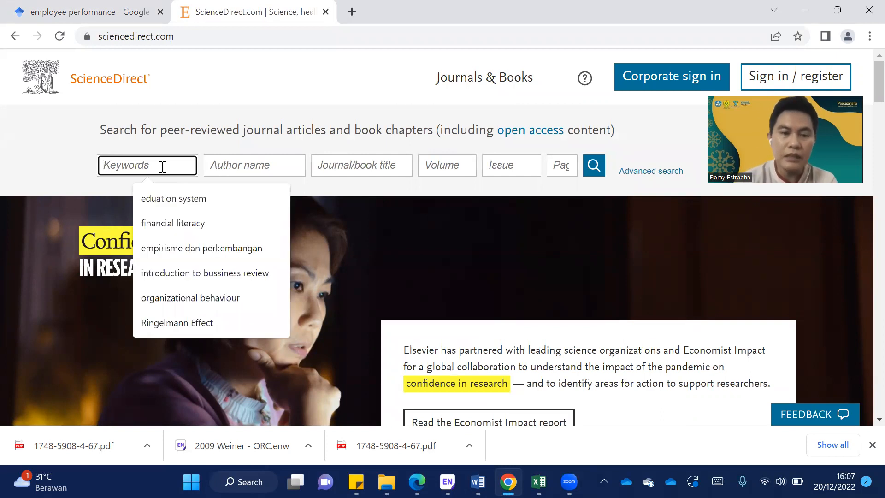
pyautogui.write('talent management')
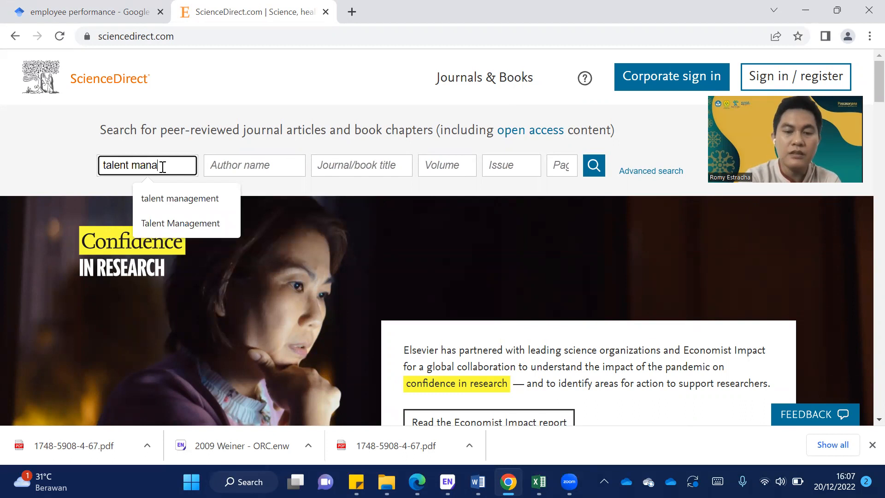
pyautogui.press('Return')
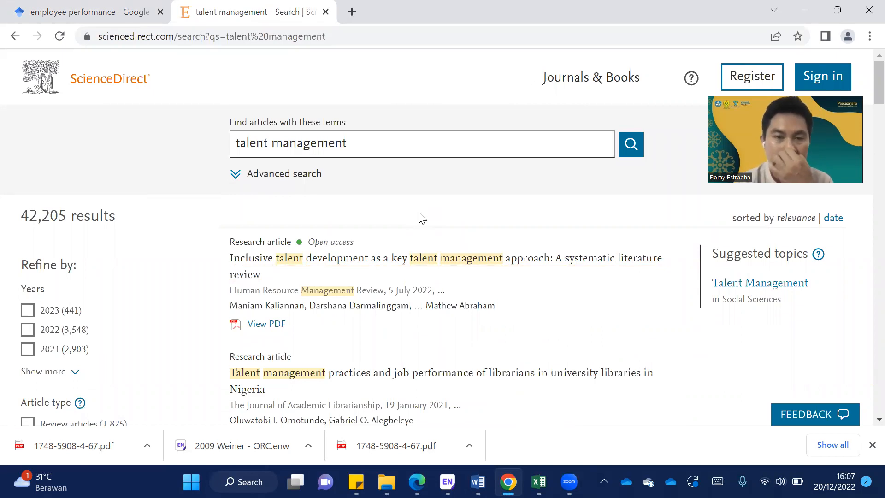
# Examine the talent management results, the year, article type, publication, subject and access filters, and the open-access articles with PDFs
pyautogui.scroll(-1, 421, 218)
pyautogui.scroll(-1, 420, 218)
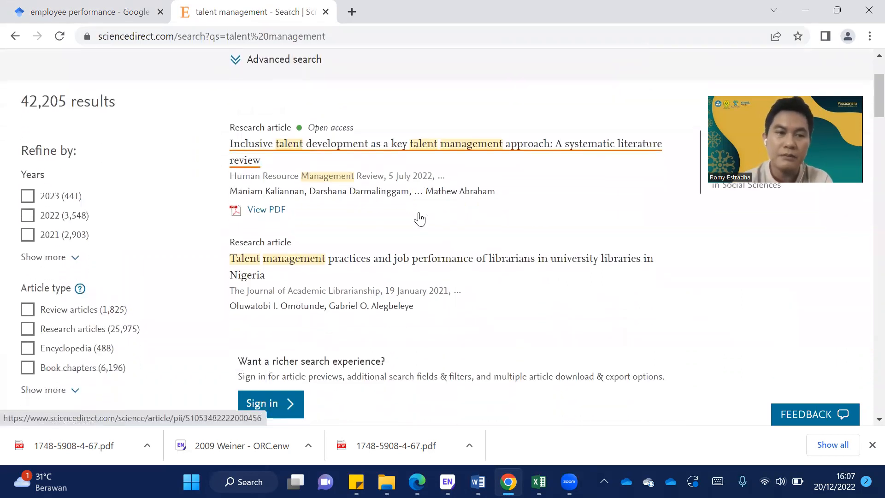
pyautogui.scroll(-1, 419, 218)
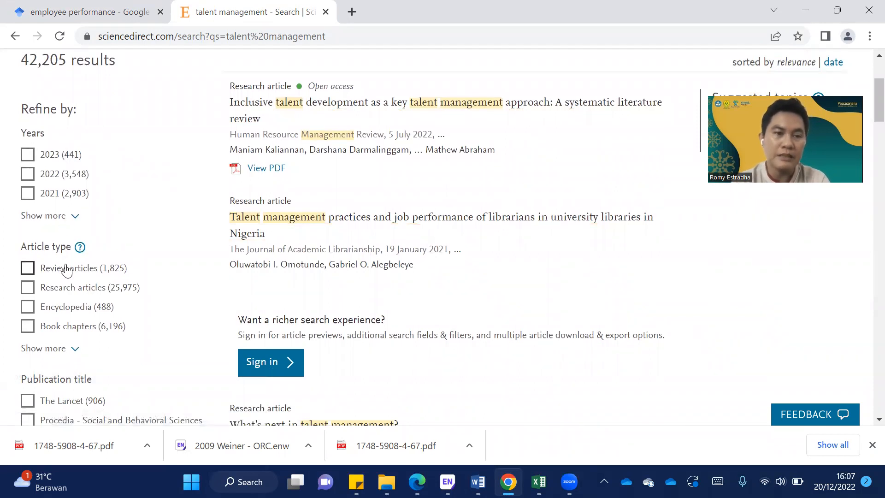
pyautogui.scroll(-3, 66, 271)
pyautogui.scroll(-2, 67, 270)
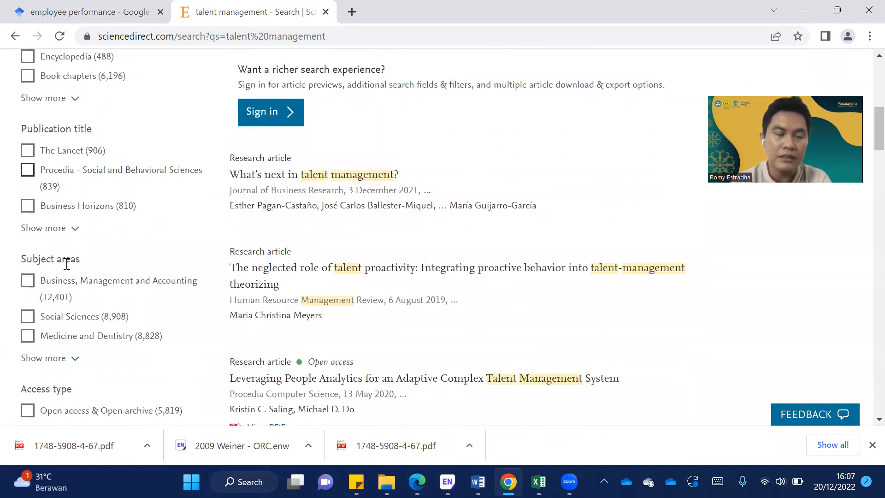
pyautogui.scroll(-1, 67, 264)
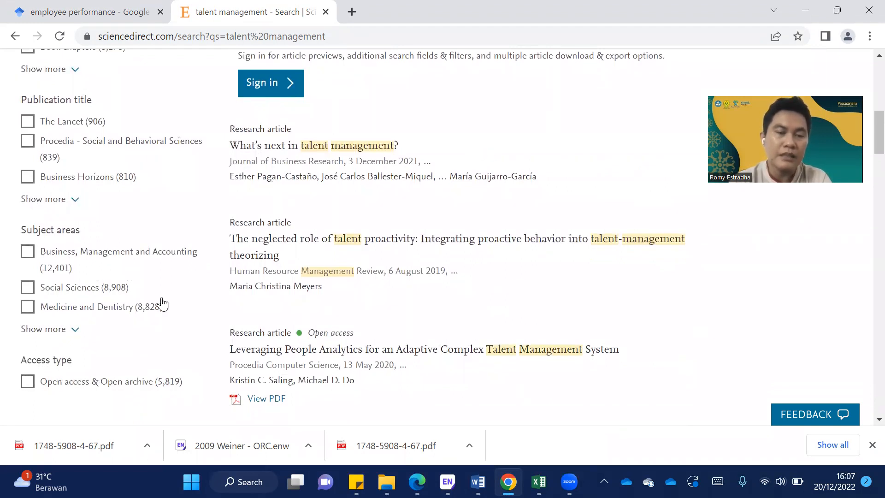
pyautogui.scroll(3, 182, 291)
pyautogui.scroll(4, 181, 291)
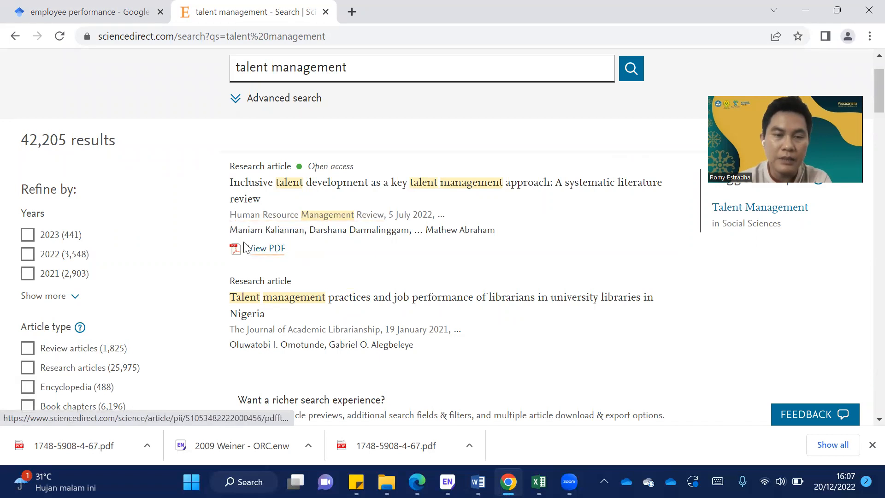
pyautogui.scroll(-10, 298, 253)
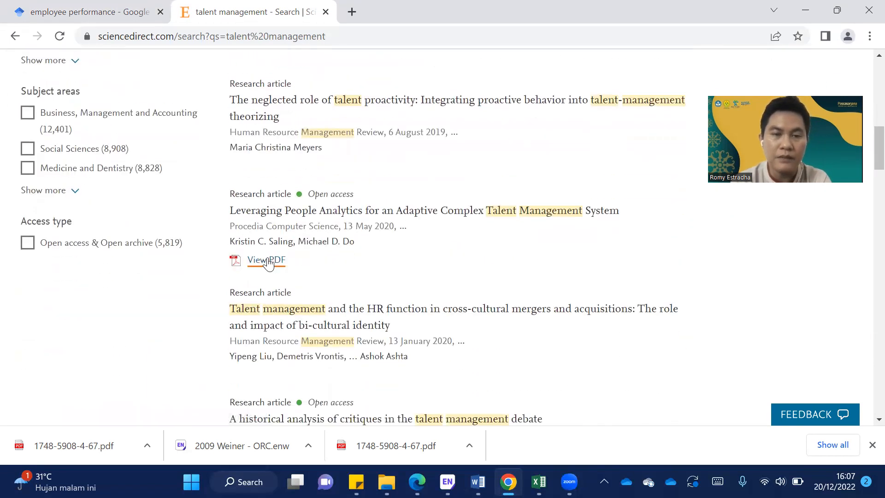
pyautogui.scroll(1, 302, 240)
pyautogui.scroll(9, 303, 239)
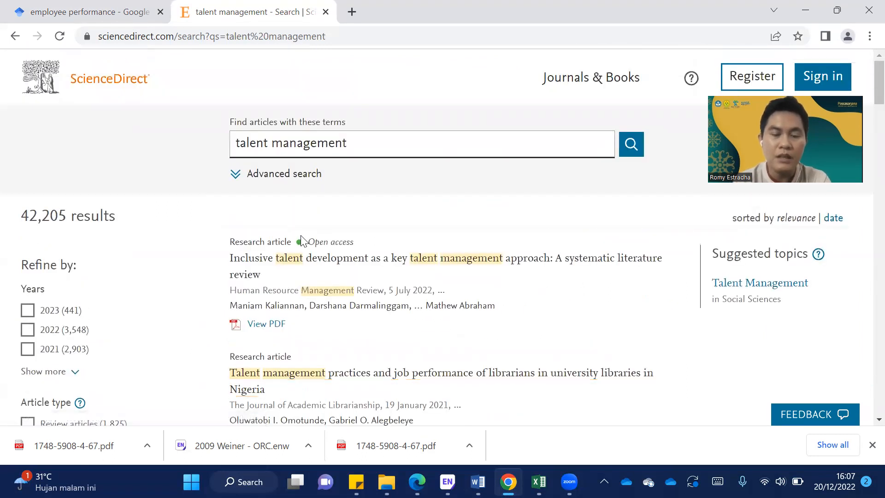
# Open researchgate.net in another new browser tab, keeping the ScienceDirect results open
pyautogui.hotkey('ctrl', 't')
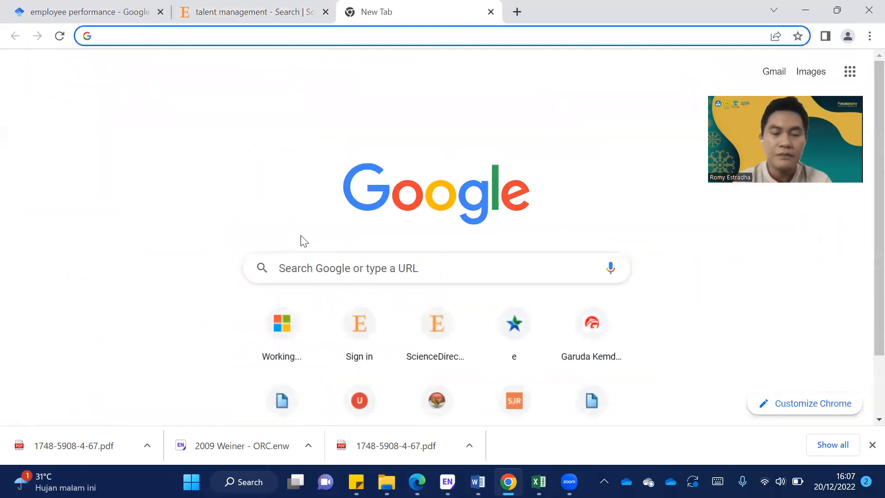
pyautogui.write('reseacrh')
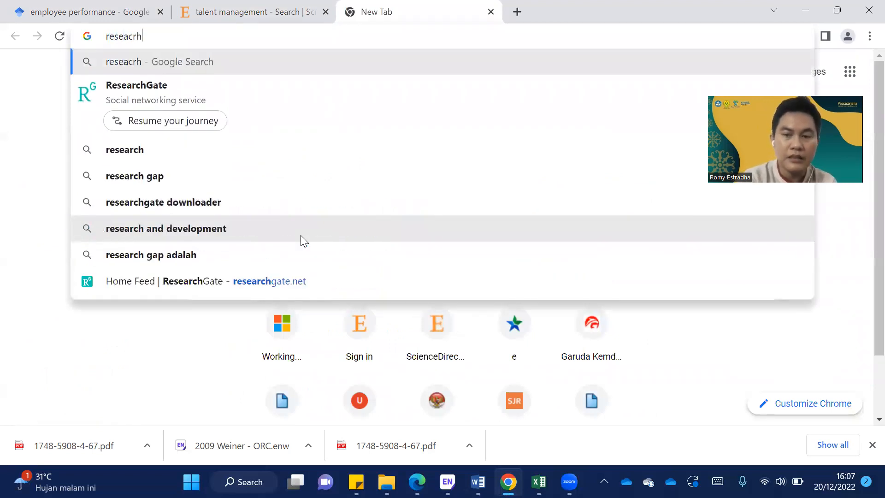
pyautogui.press('BackSpace')
pyautogui.press('BackSpace')
pyautogui.write('r')
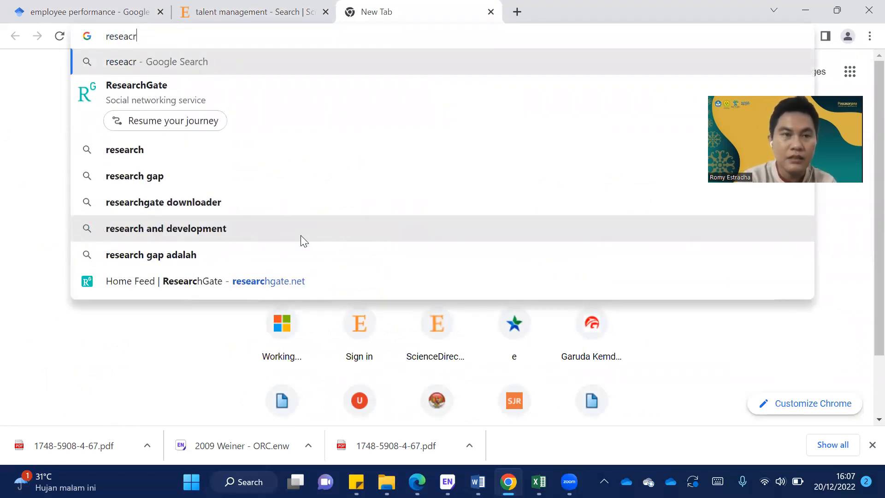
pyautogui.press('BackSpace')
pyautogui.press('BackSpace')
pyautogui.write('rche')
pyautogui.press('BackSpace')
pyautogui.write('gate.net')
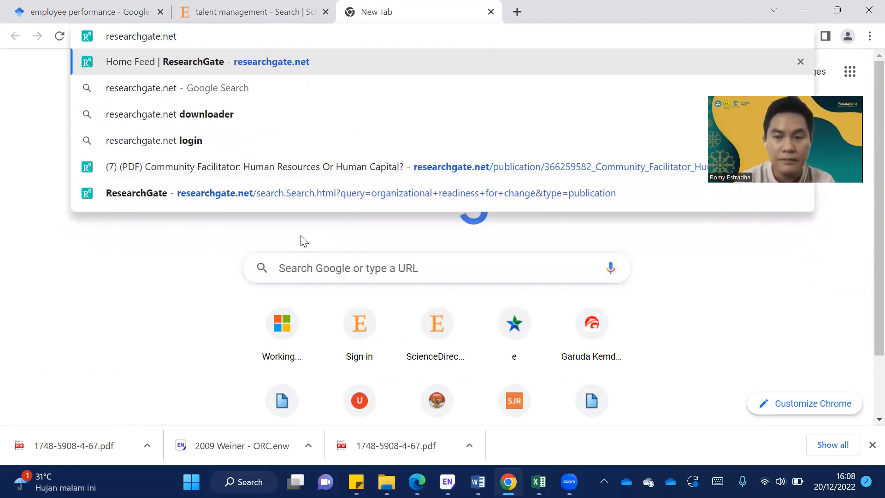
pyautogui.press('Return')
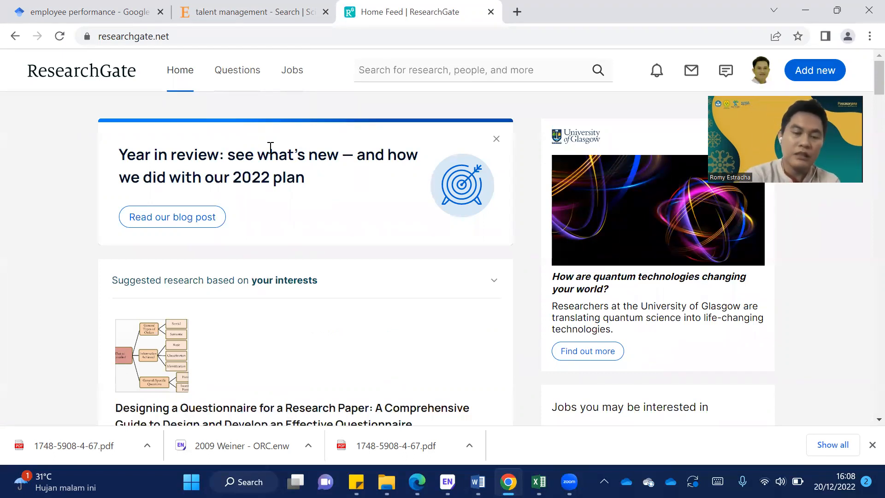
# Open proquest.com in another new browser tab, keeping the ResearchGate page open
pyautogui.hotkey('ctrl', 't')
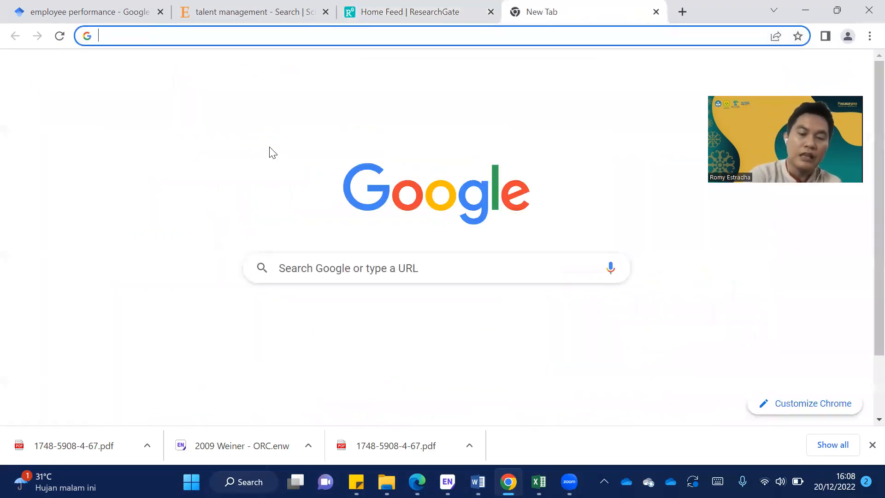
pyautogui.write('proquest.com')
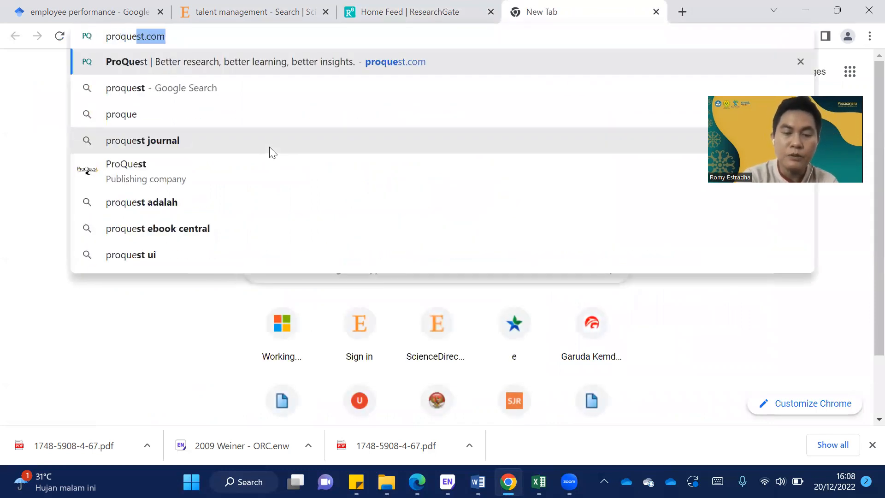
pyautogui.press('Return')
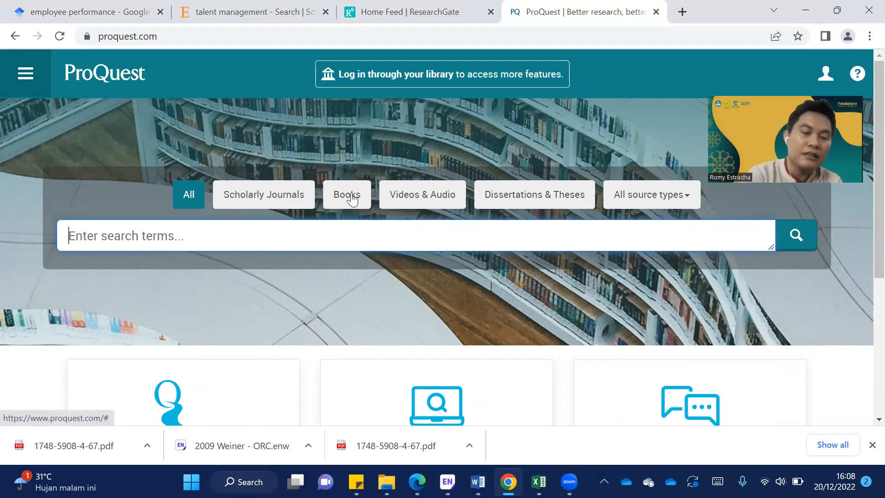
# Open the Perpustakaan Nasional e-Resources site in a new browser tab and show its Kumpulan Terbitan collection of publishers
pyautogui.hotkey('ctrl', 't')
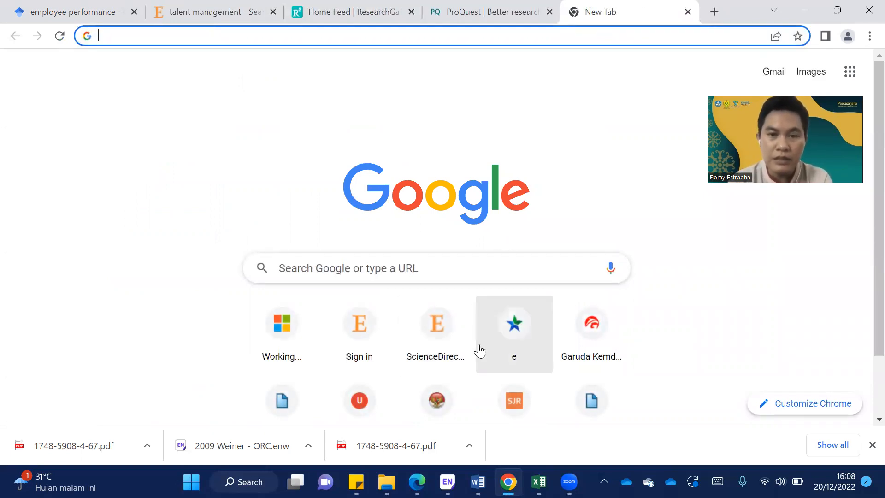
pyautogui.click(510, 337)
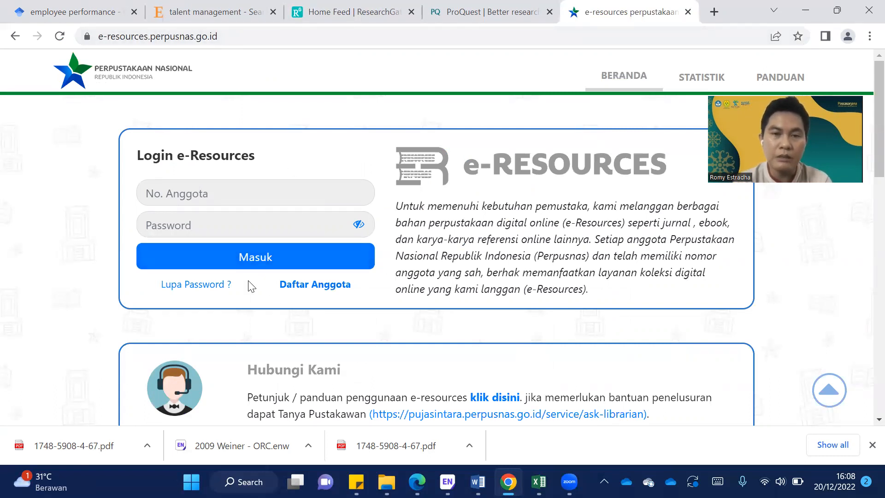
pyautogui.scroll(-8, 251, 285)
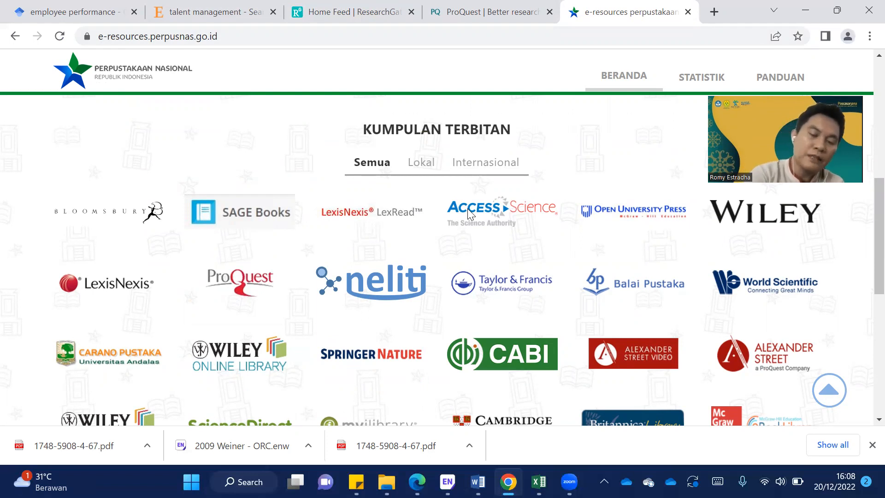
# Open the Garuda Kemdikbud article portal in a new browser tab, keeping the e-Resources page open
pyautogui.hotkey('ctrl', 't')
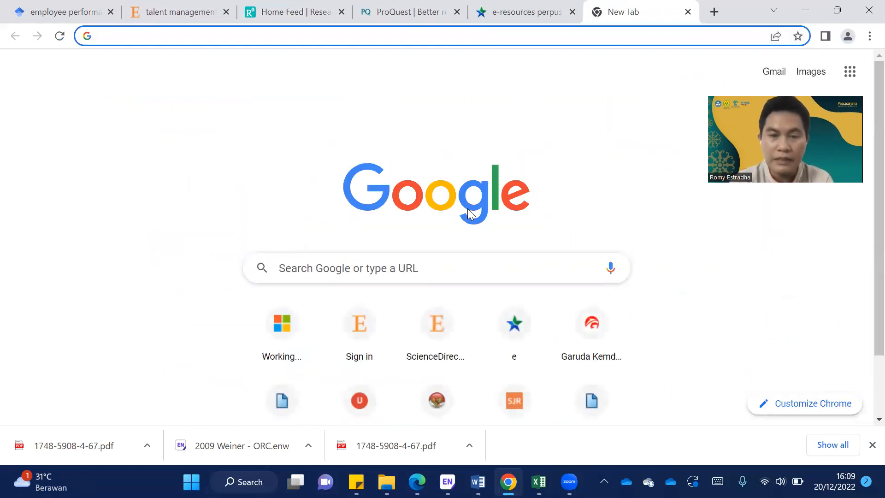
pyautogui.click(602, 329)
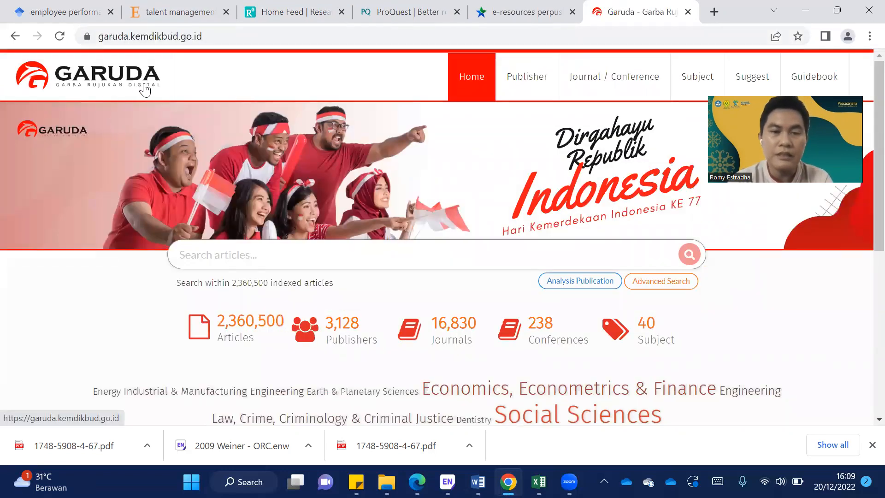
pyautogui.click(207, 254)
pyautogui.click(135, 322)
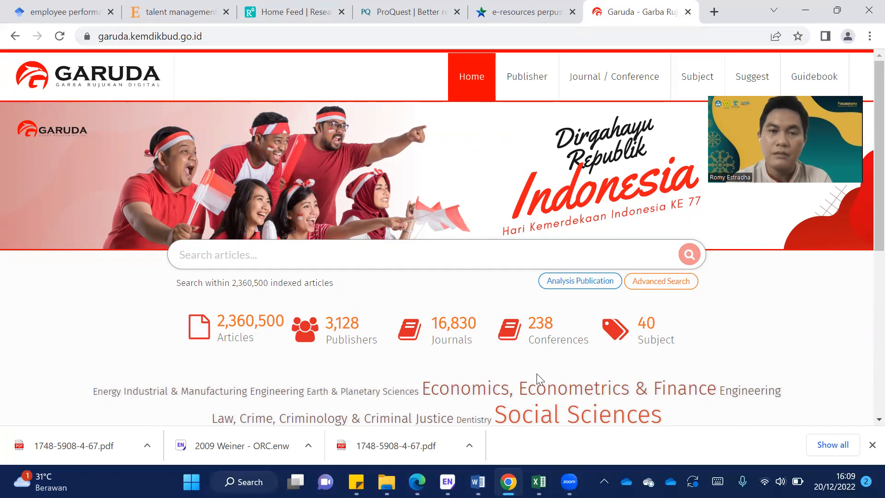
# Return to the Google Scholar results and search for "organizational readiness for change"
pyautogui.click(76, 14)
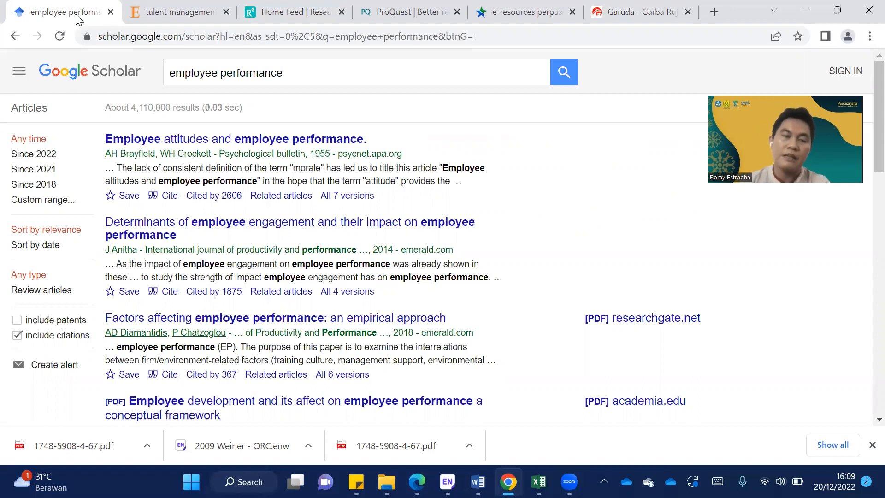
pyautogui.click(291, 72)
pyautogui.moveTo(291, 73); pyautogui.dragTo(93, 75)
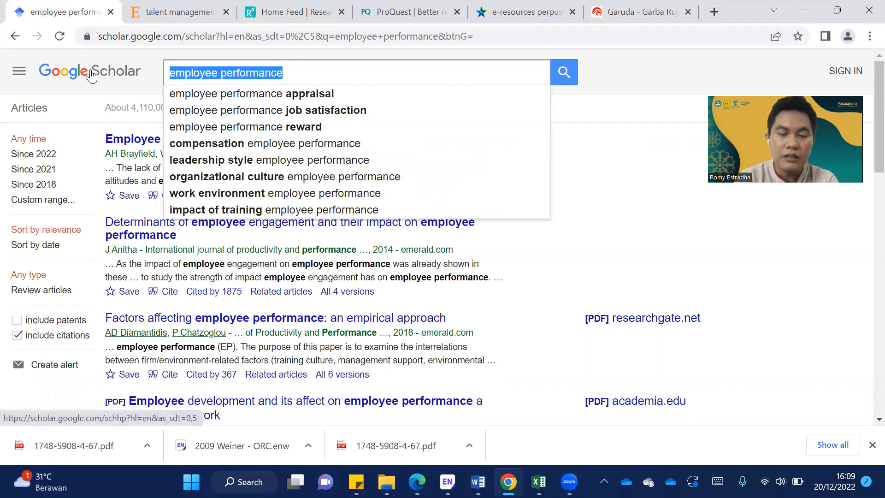
pyautogui.write('organ')
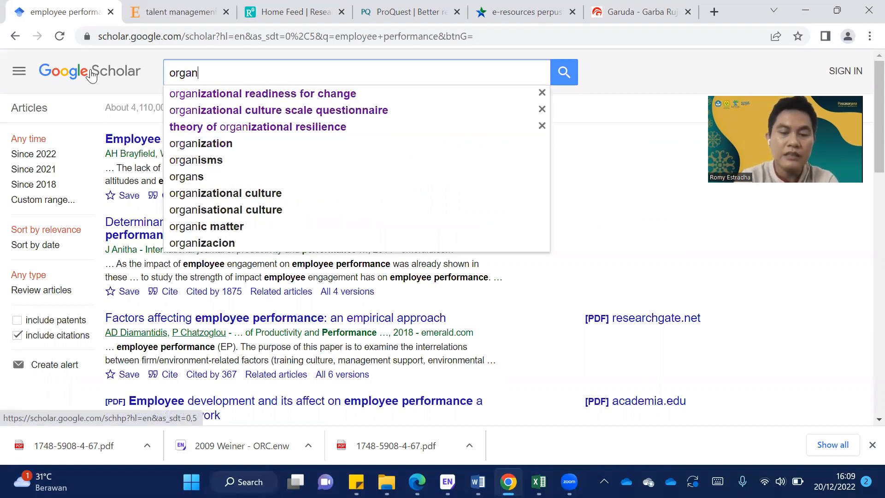
pyautogui.write('izatio')
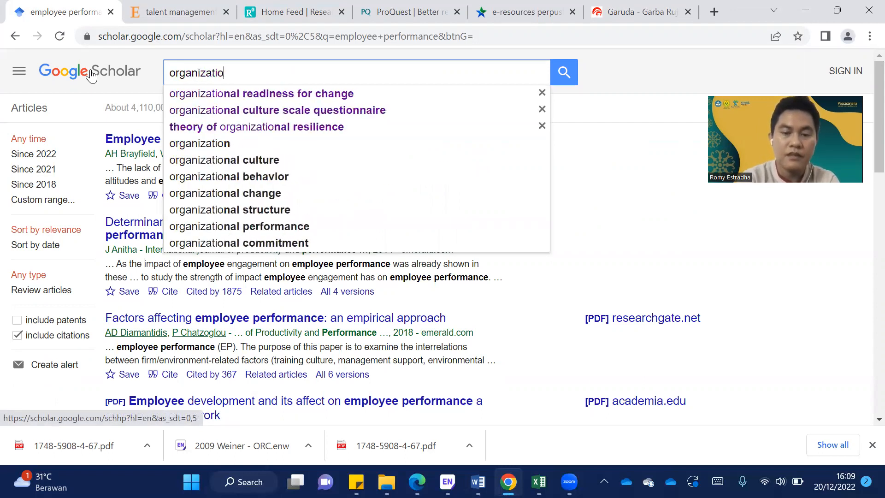
pyautogui.write('nal readiness ')
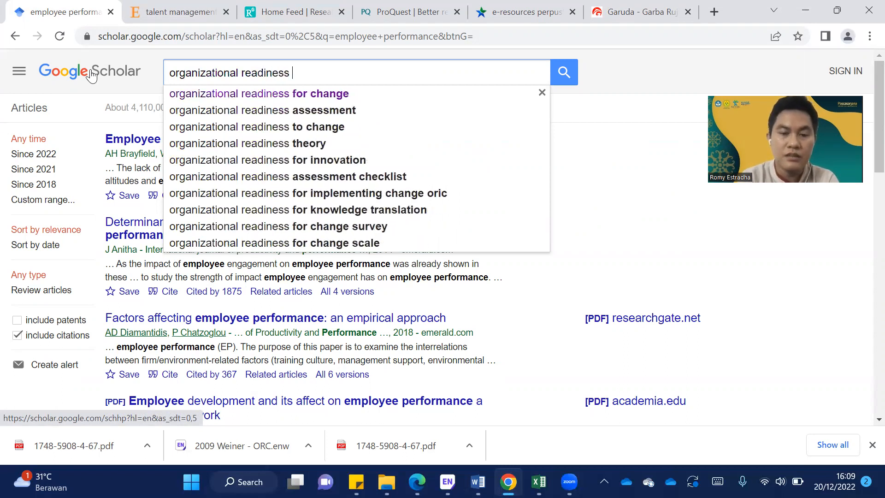
pyautogui.write('for change')
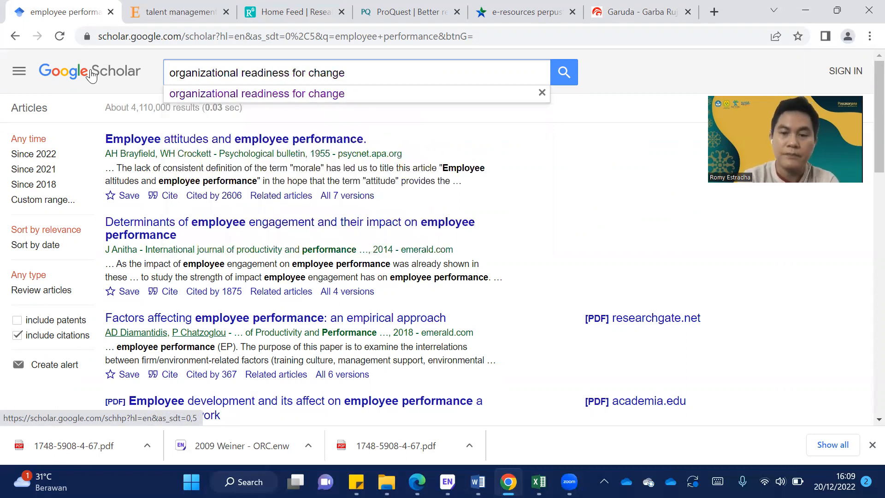
pyautogui.press('Return')
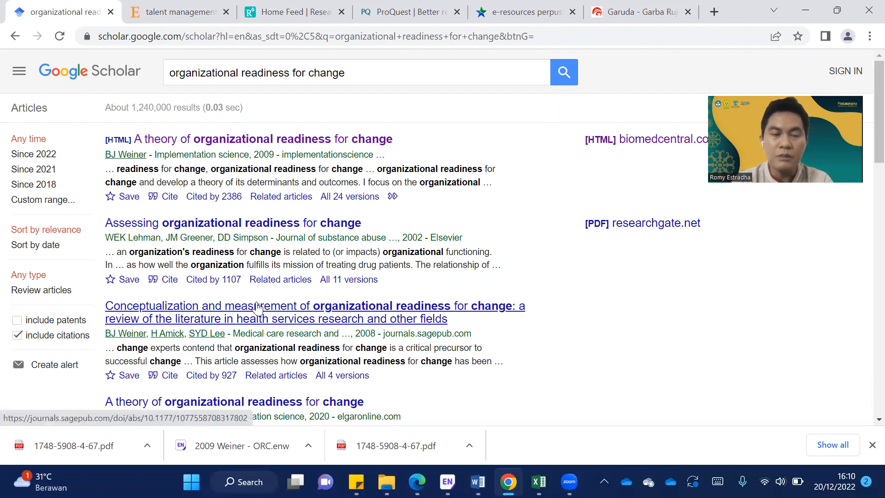
# Export the 2009 article "A theory of organizational readiness for change" as an EndNote citation into Desktop > Referensi, replacing the existing .enw file
pyautogui.scroll(-4, 261, 308)
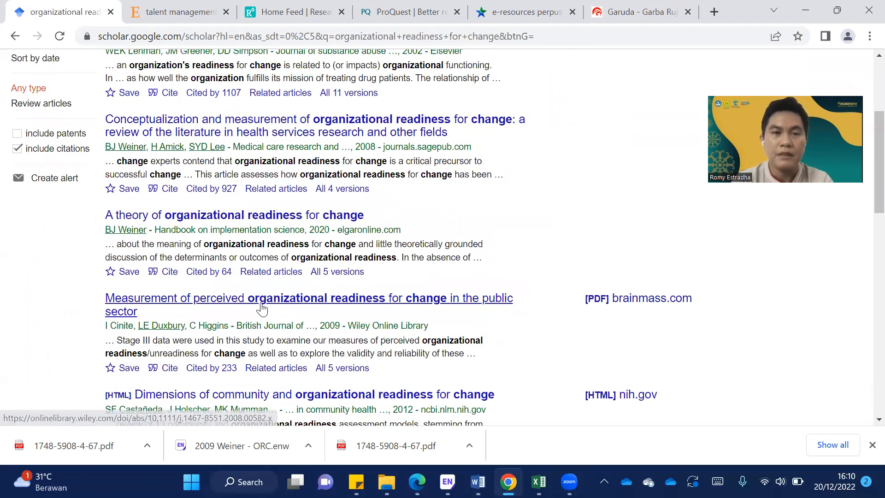
pyautogui.scroll(4, 262, 308)
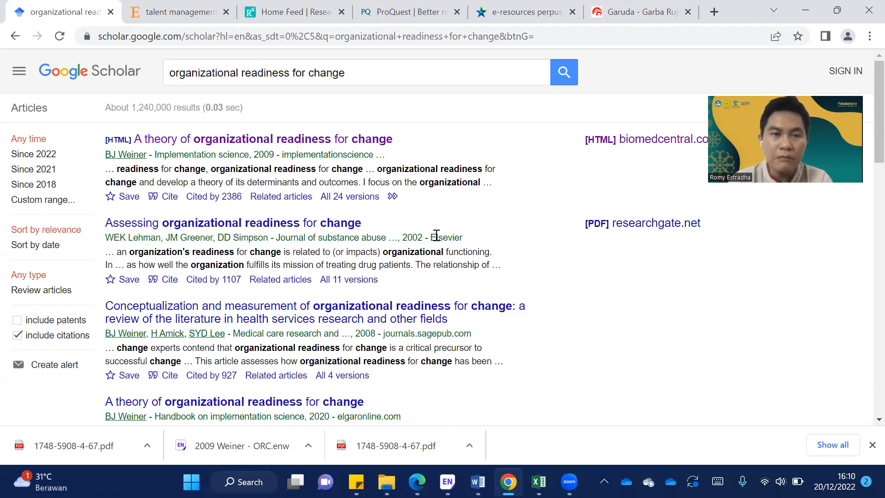
pyautogui.click(165, 200)
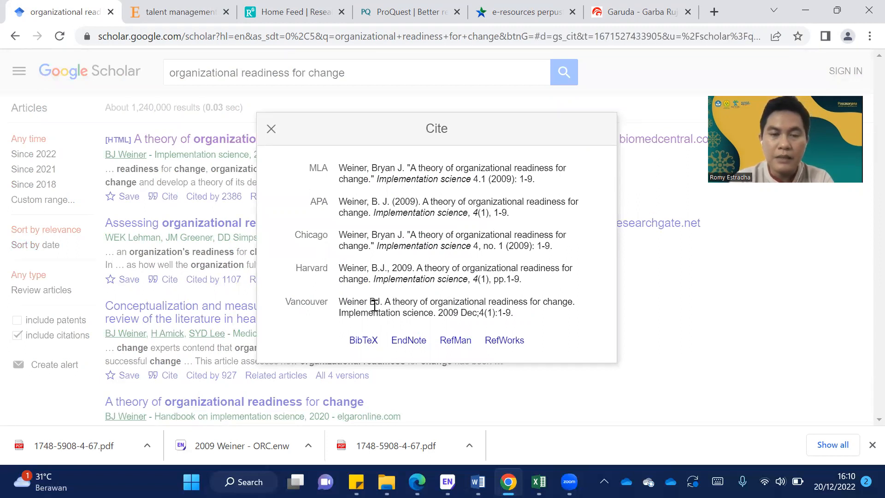
pyautogui.click(407, 341)
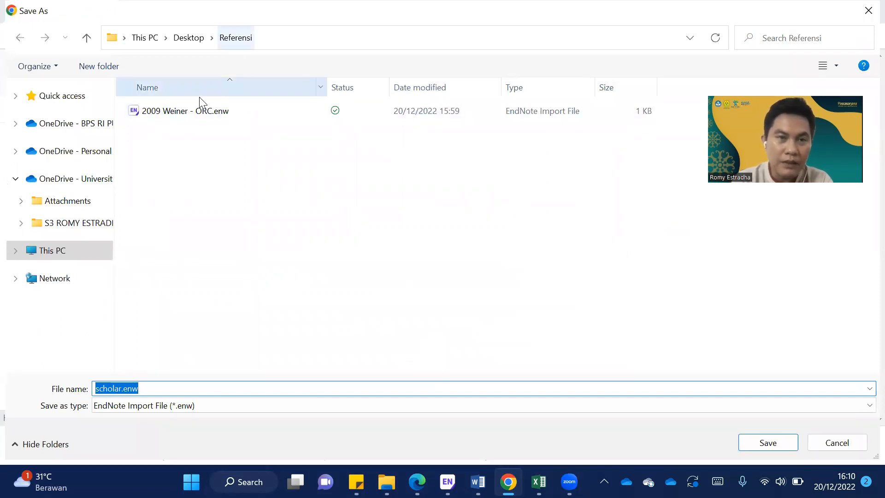
pyautogui.click(183, 113)
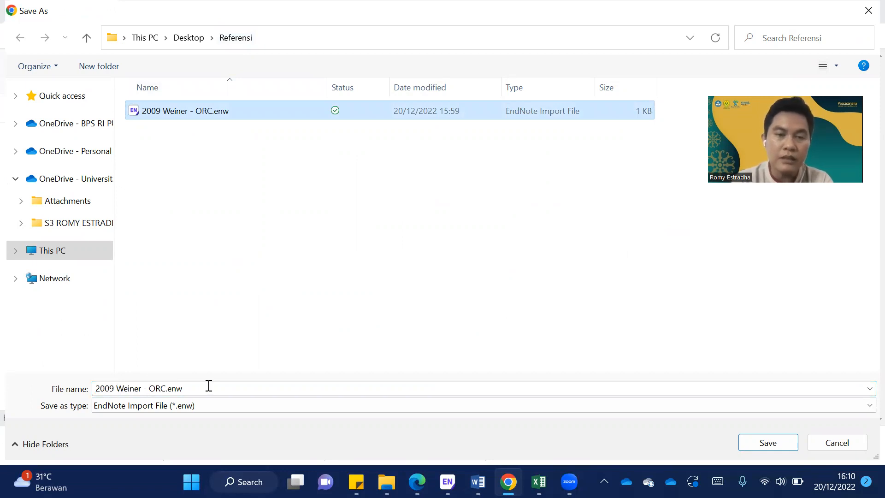
pyautogui.click(767, 442)
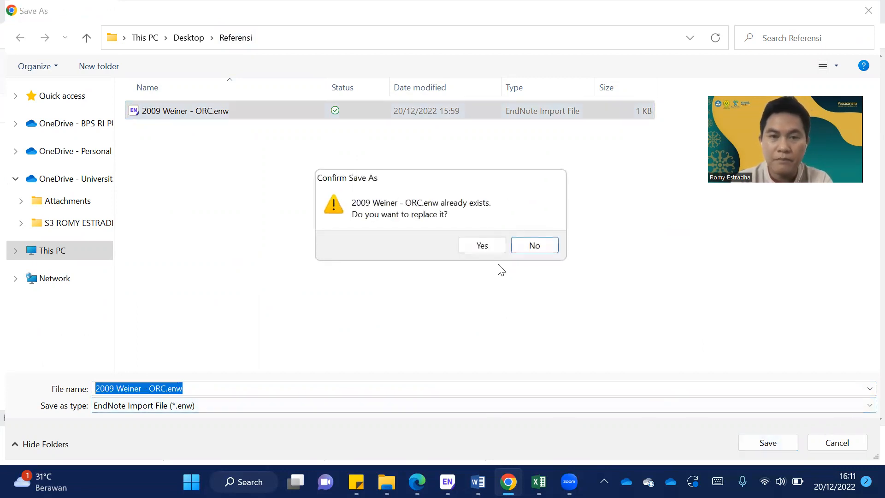
pyautogui.click(483, 244)
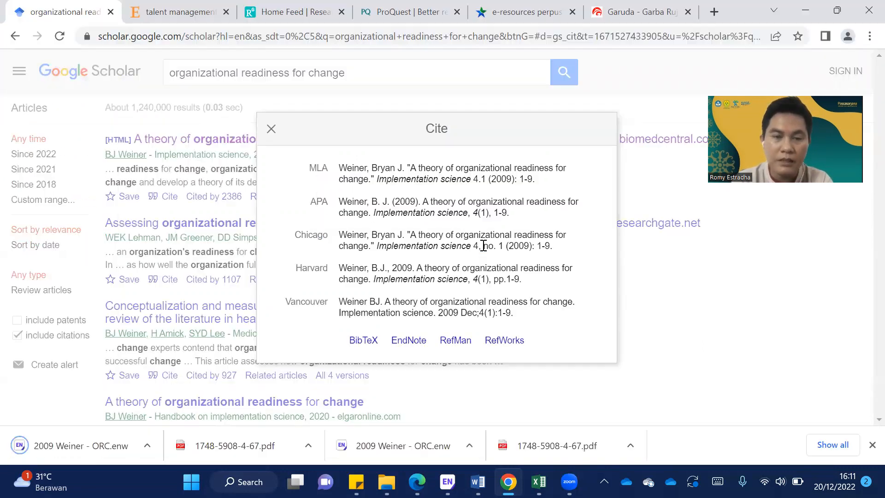
# Switch to the reference library in EndNote X9
pyautogui.moveTo(452, 467)
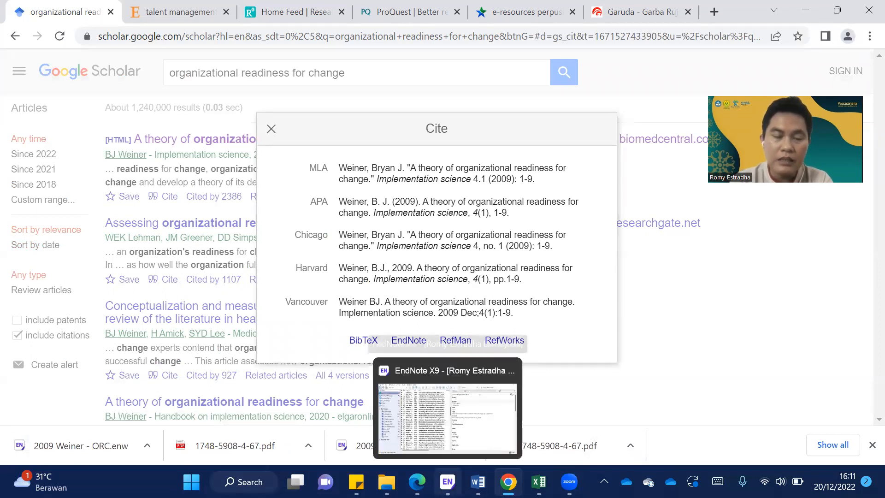
pyautogui.click(448, 482)
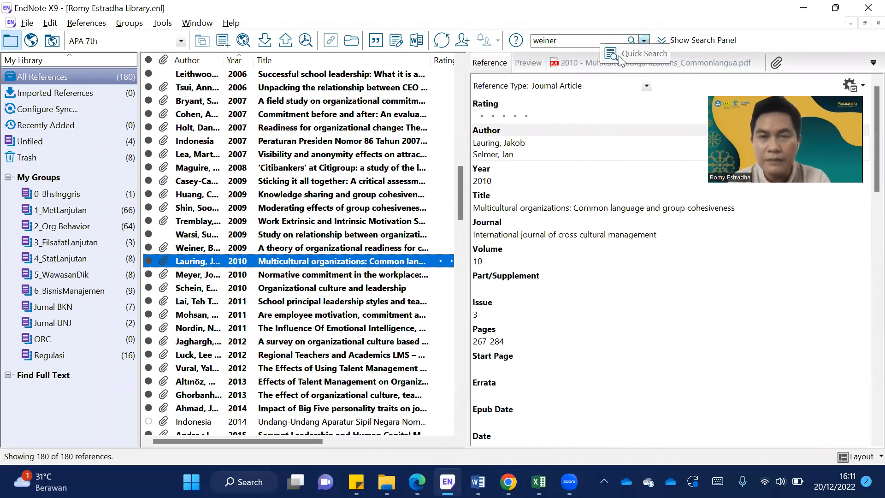
pyautogui.click(618, 45)
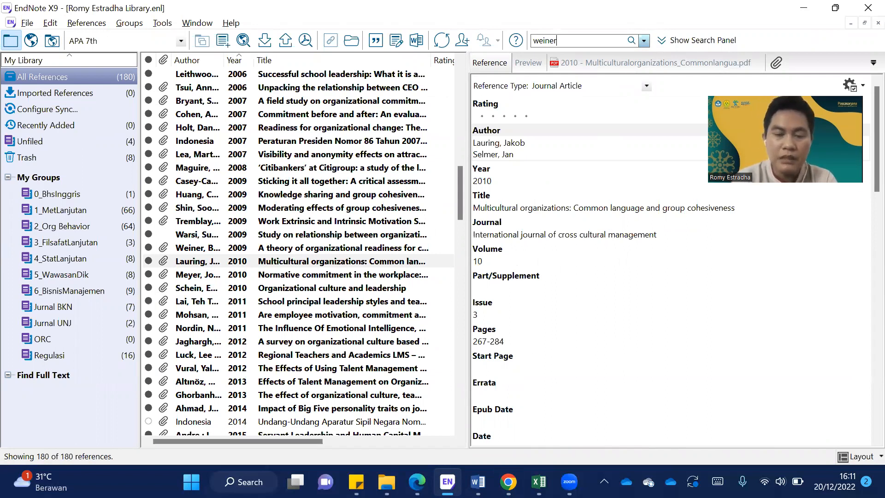
pyautogui.write('weiner')
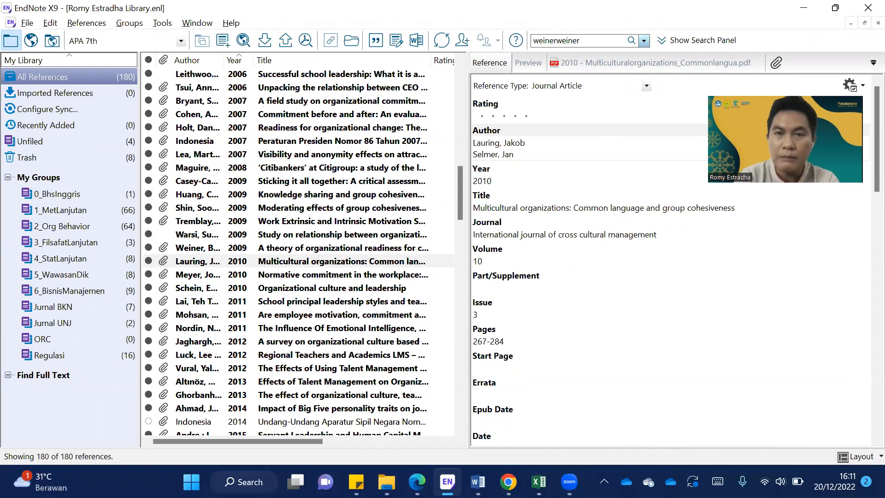
pyautogui.press('Return')
pyautogui.press('Return')
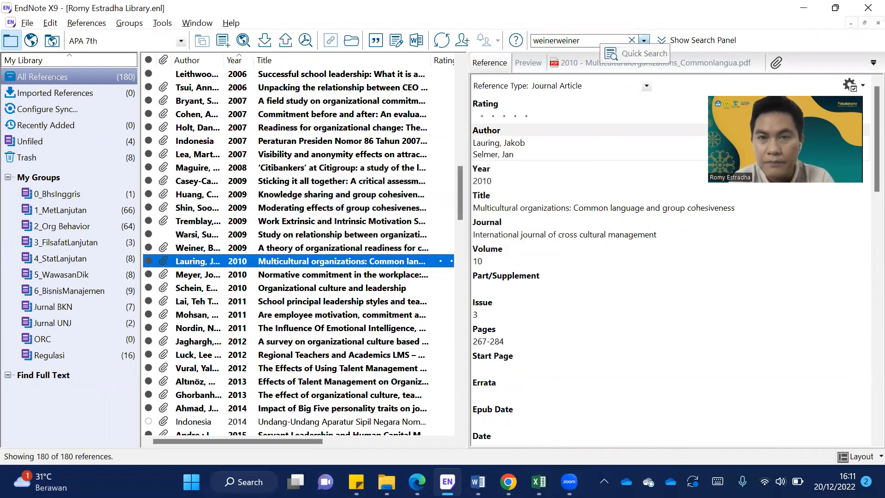
pyautogui.click(631, 40)
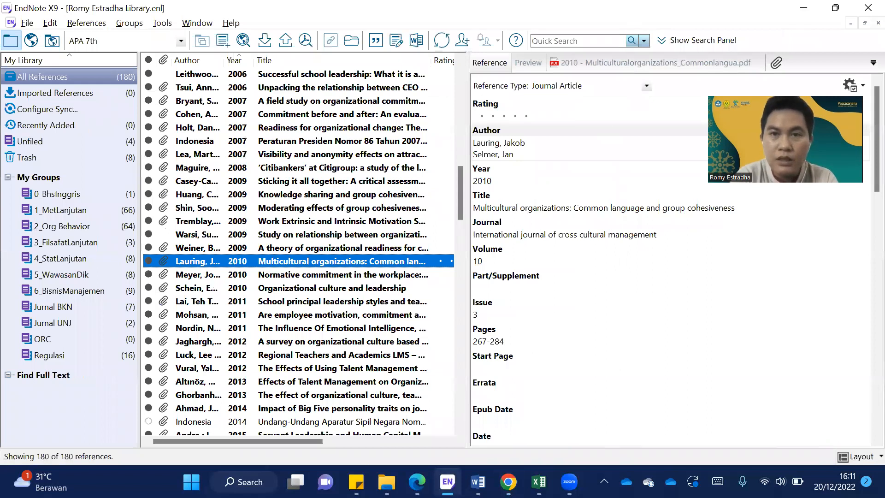
pyautogui.press('Return')
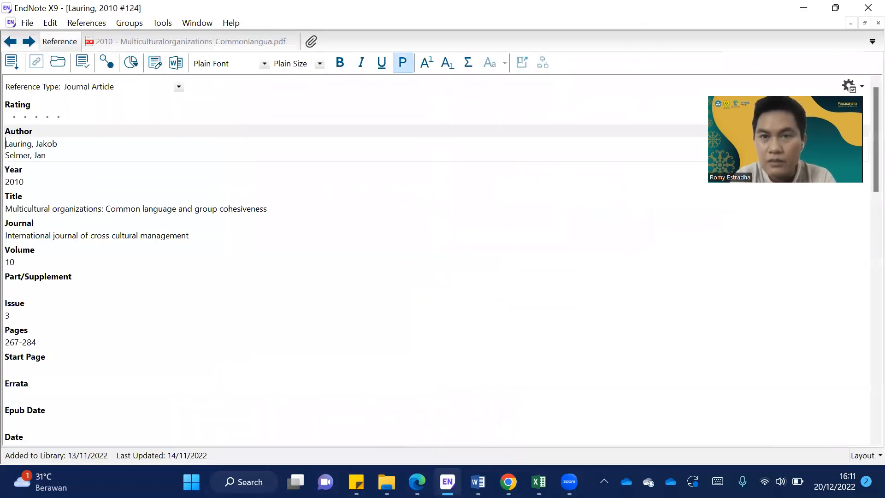
pyautogui.click(878, 22)
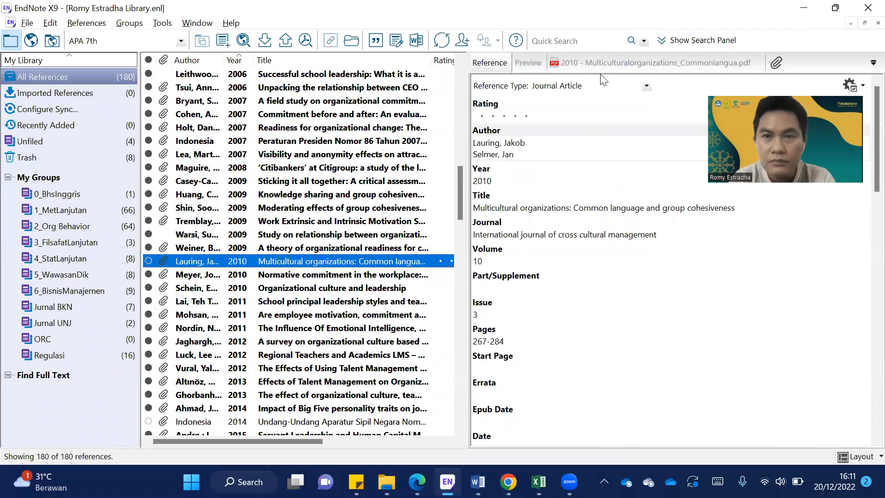
# Search the library for the surname of the saved article's author and select the 2009 "A theory of organizational readiness for change" reference
pyautogui.click(536, 118)
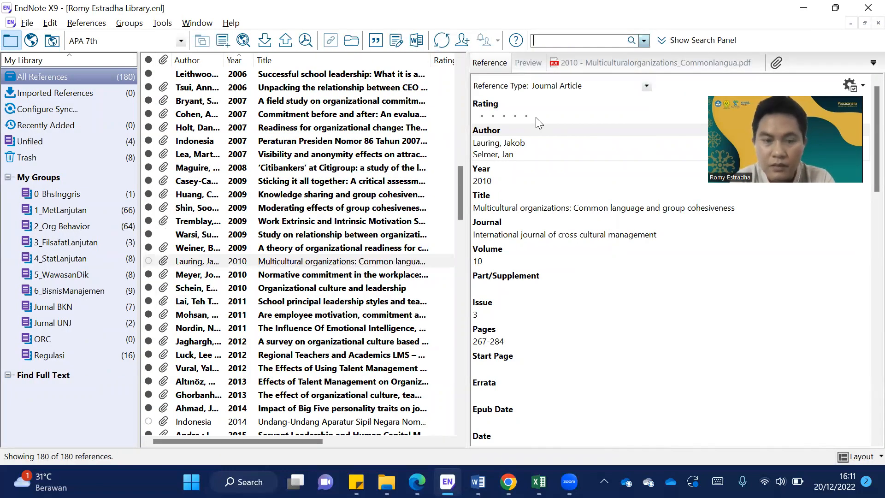
pyautogui.write('weiner')
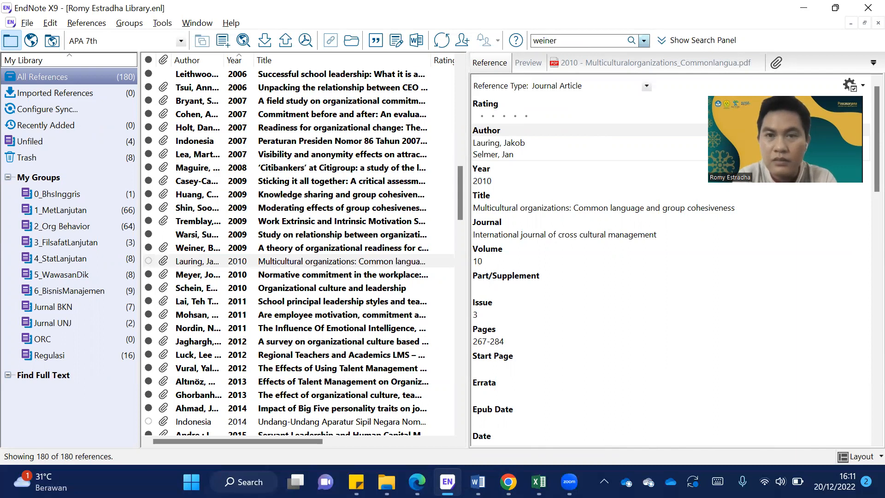
pyautogui.press('Return')
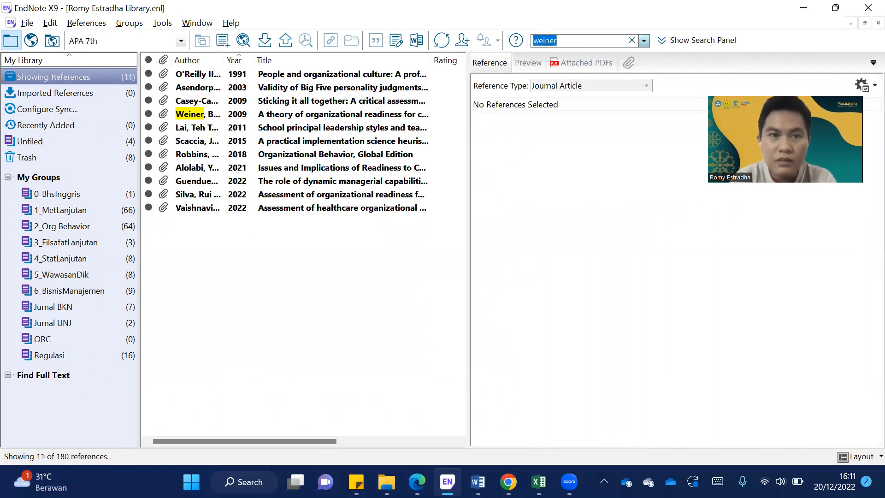
pyautogui.click(365, 117)
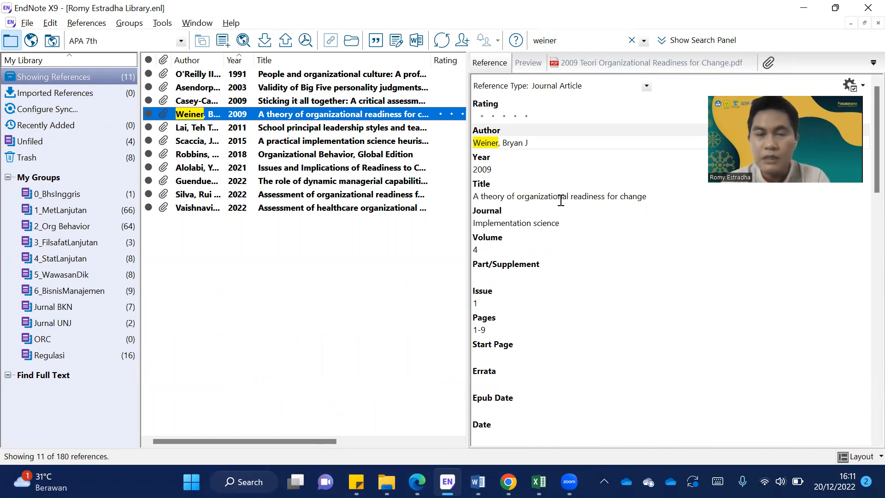
# Close the citation window in Google Scholar, return to EndNote X9 and search the library for the surname of the second result's first author
pyautogui.hotkey('alt', 'Tab')
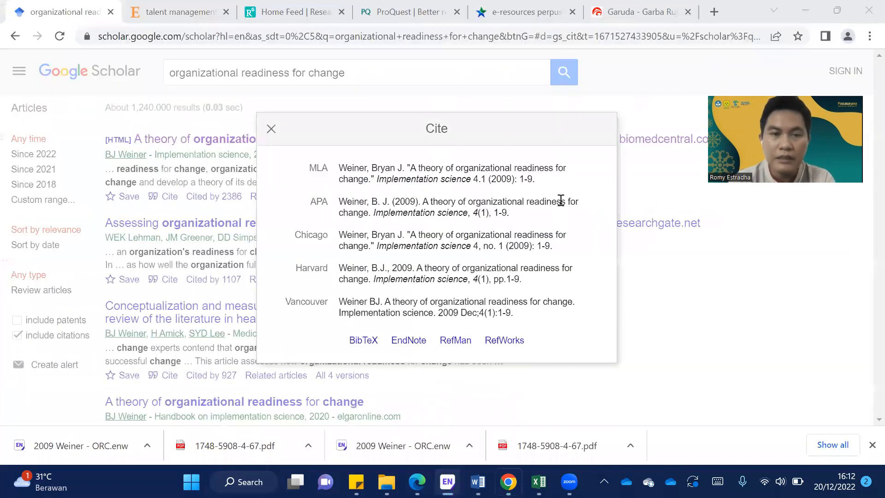
pyautogui.click(682, 292)
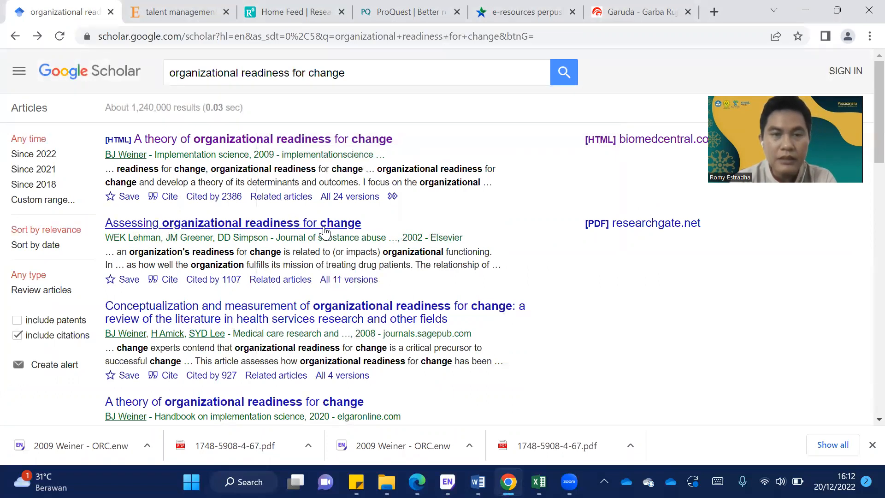
pyautogui.hotkey('alt', 'Tab')
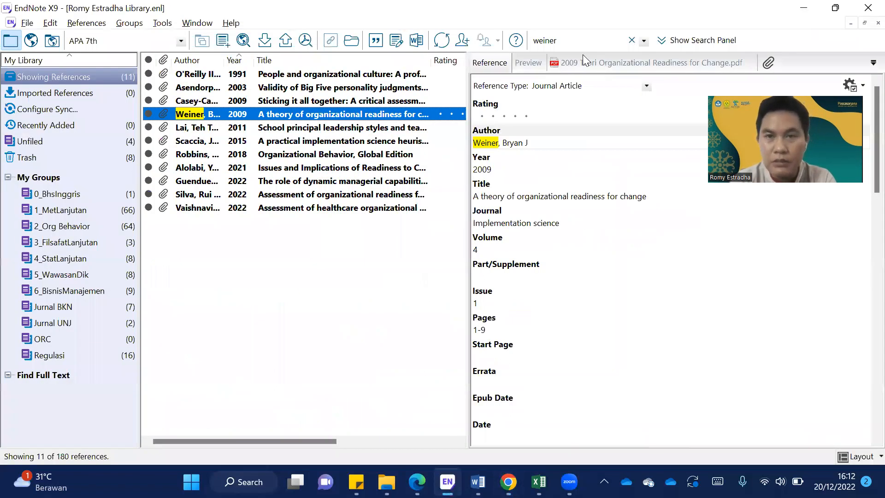
pyautogui.click(631, 41)
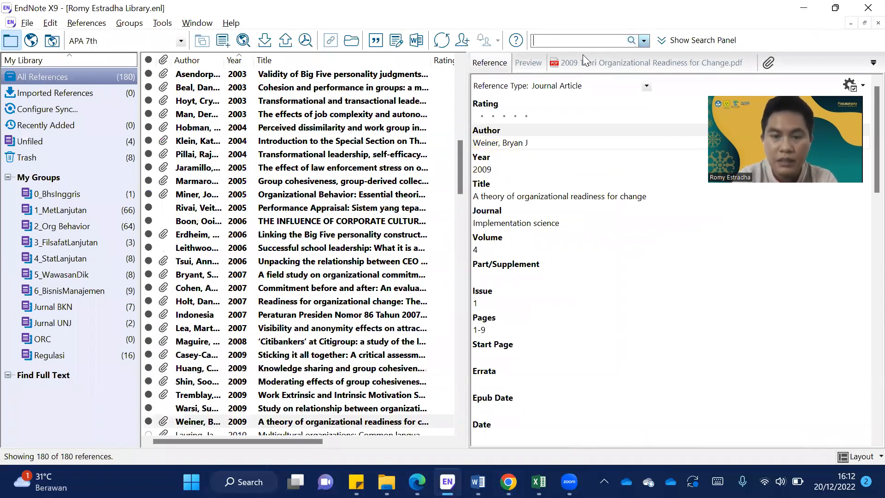
pyautogui.write('lehman')
pyautogui.press('Return')
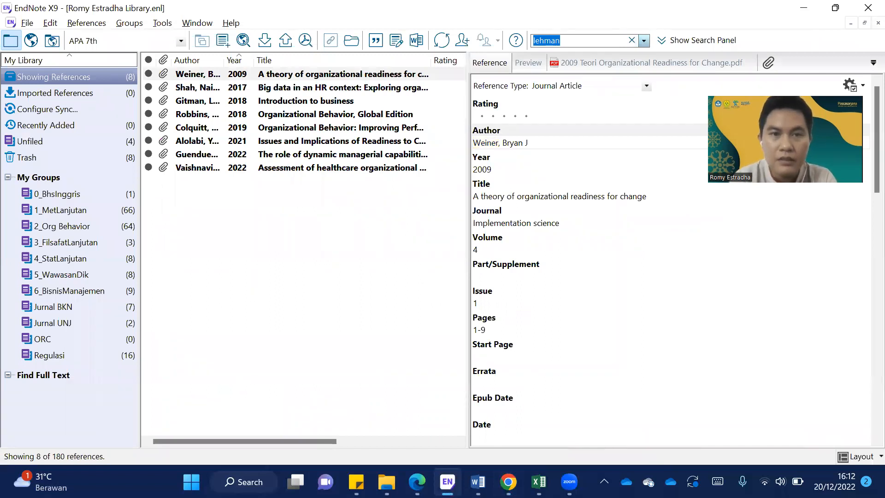
# Export the 2002 article "Assessing organizational readiness for change" from Google Scholar as an EndNote citation into Desktop > Referensi, named with the author's surname and "ORC"
pyautogui.hotkey('alt', 'Tab')
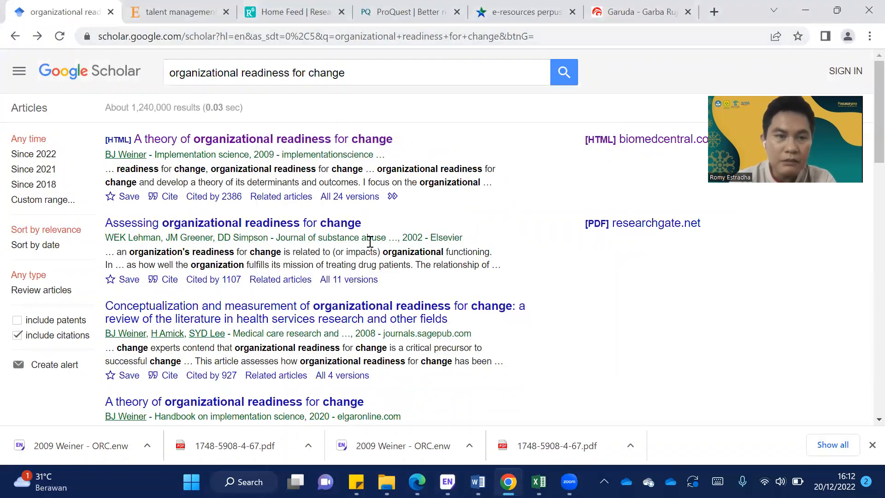
pyautogui.click(170, 286)
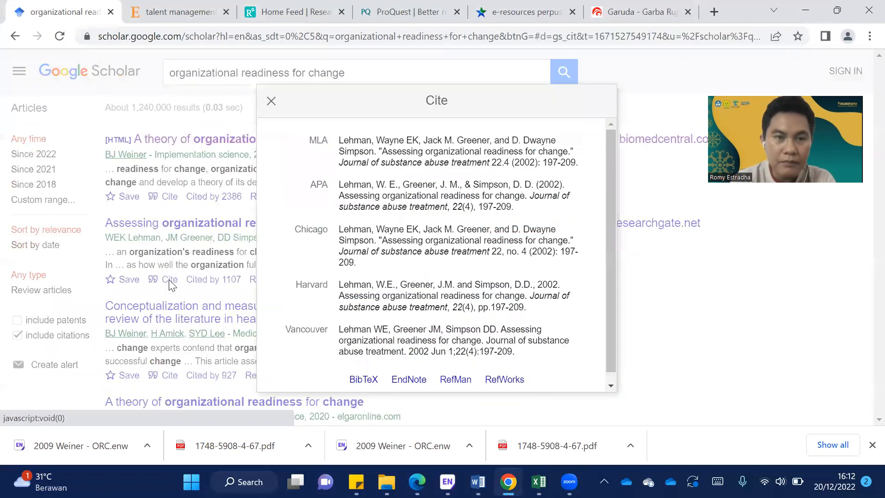
pyautogui.click(410, 379)
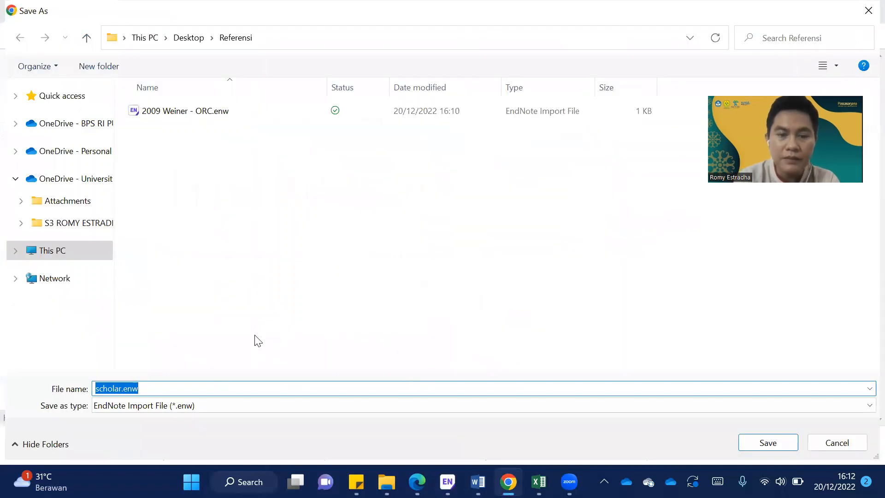
pyautogui.write('Lehman ')
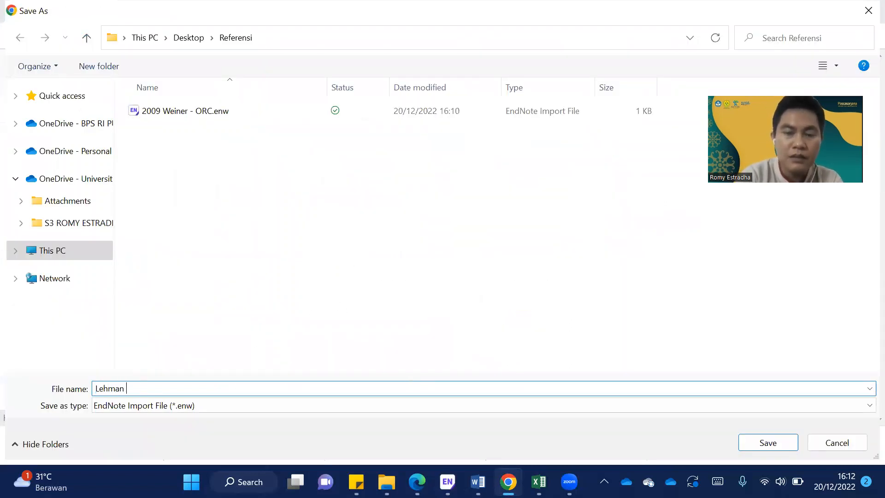
pyautogui.write('ORC')
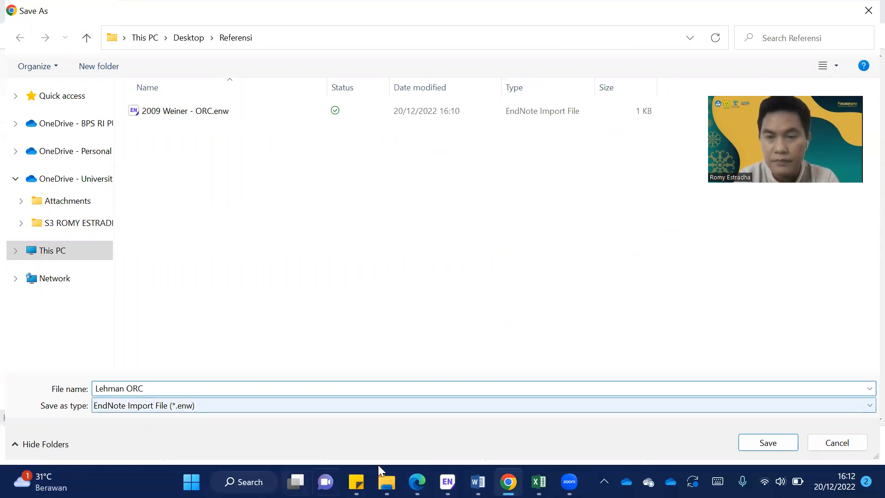
pyautogui.click(774, 442)
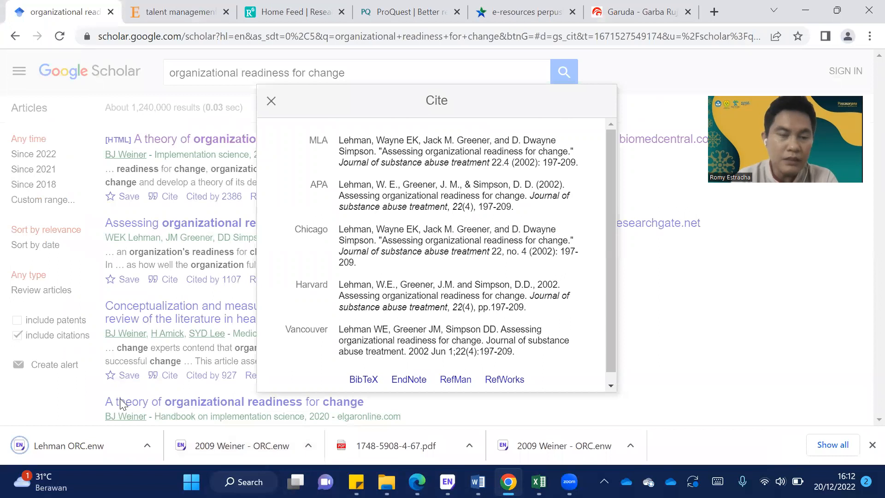
# Import the downloaded .enw citation into the EndNote X9 library and review the year and title of the imported 2002 reference
pyautogui.click(79, 446)
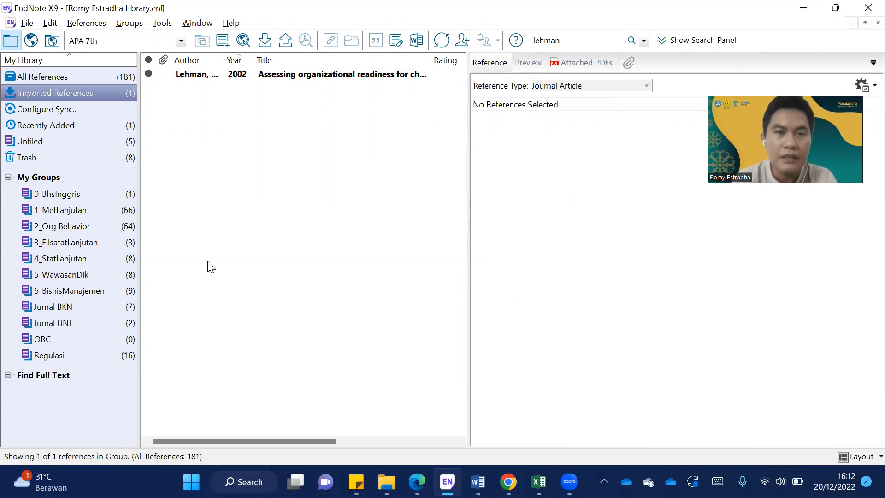
pyautogui.click(356, 81)
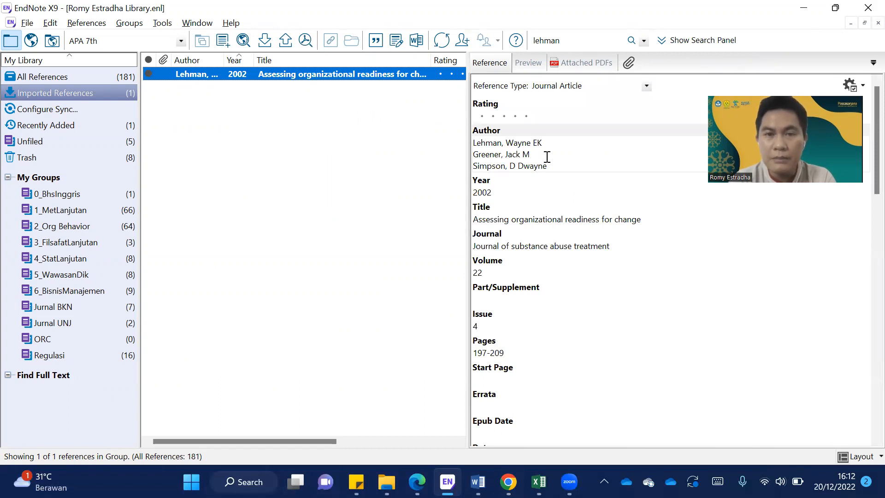
pyautogui.click(502, 192)
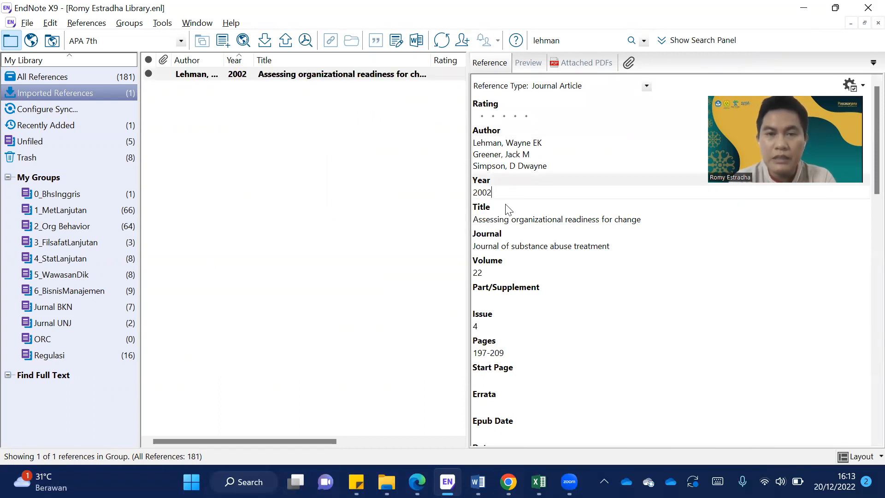
pyautogui.click(509, 219)
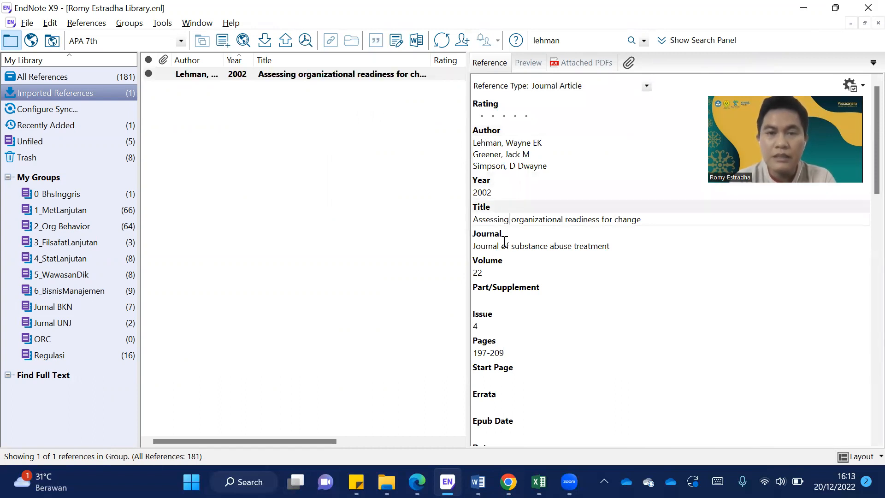
# Preview the APA 7th formatted citation of the imported 2002 reference and highlight its full text
pyautogui.click(533, 67)
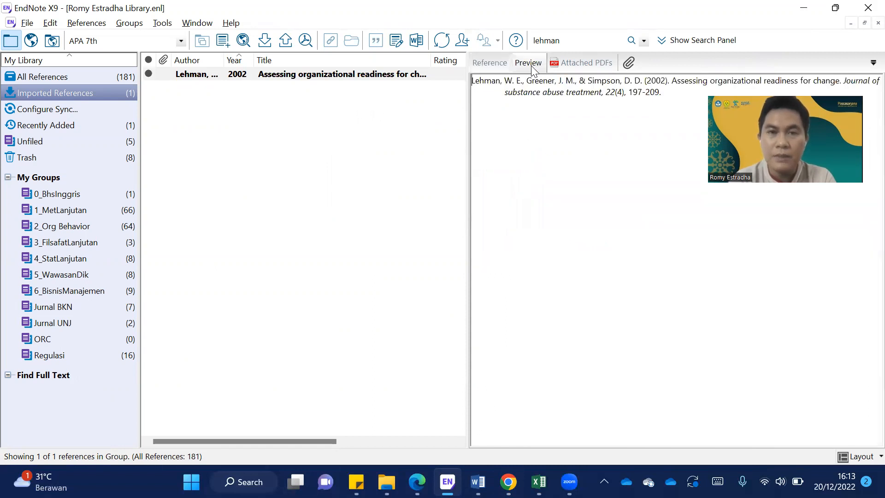
pyautogui.click(467, 86)
pyautogui.moveTo(467, 86); pyautogui.dragTo(662, 90)
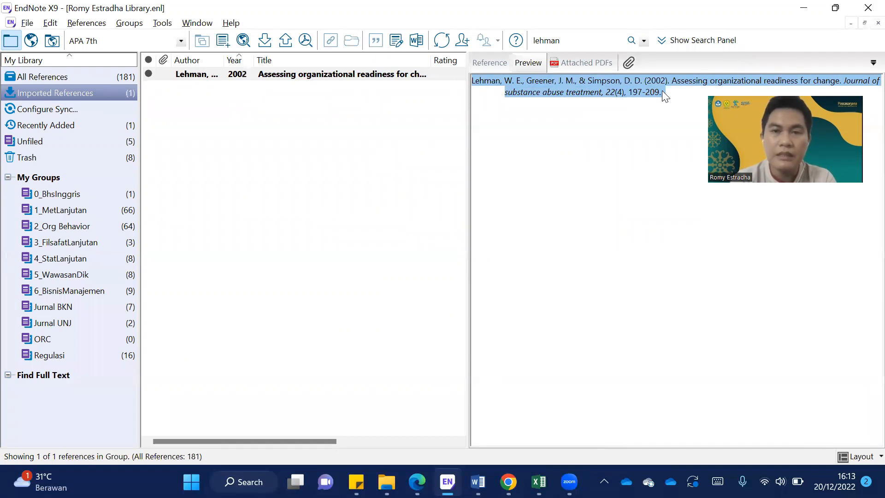
pyautogui.click(662, 90)
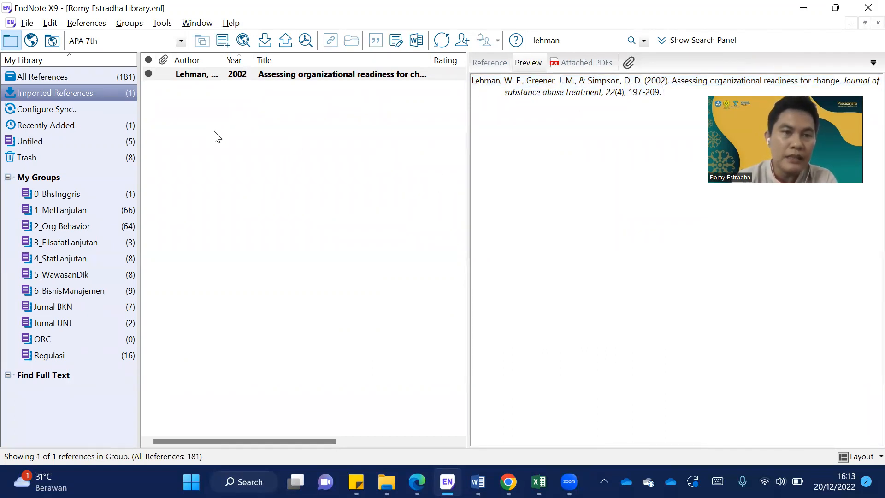
# Check the ORC group and the options for creating groups under My Groups
pyautogui.rightClick(279, 78)
pyautogui.click(189, 213)
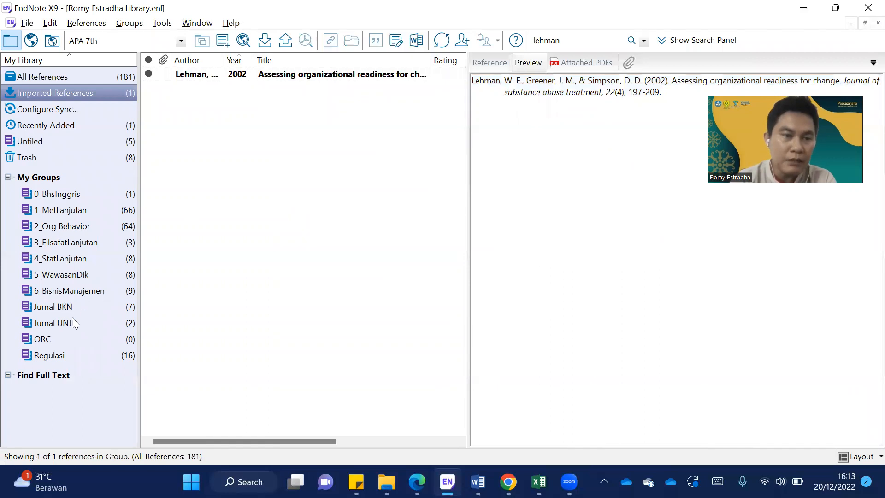
pyautogui.click(44, 343)
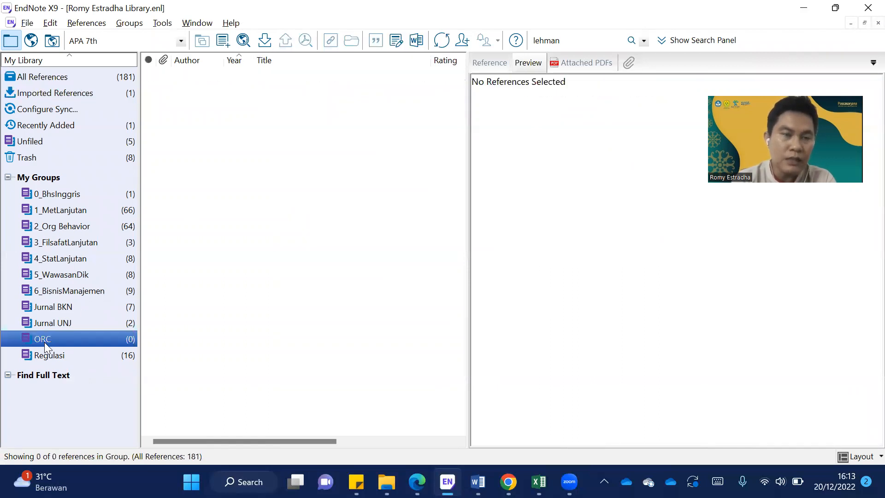
pyautogui.click(53, 180)
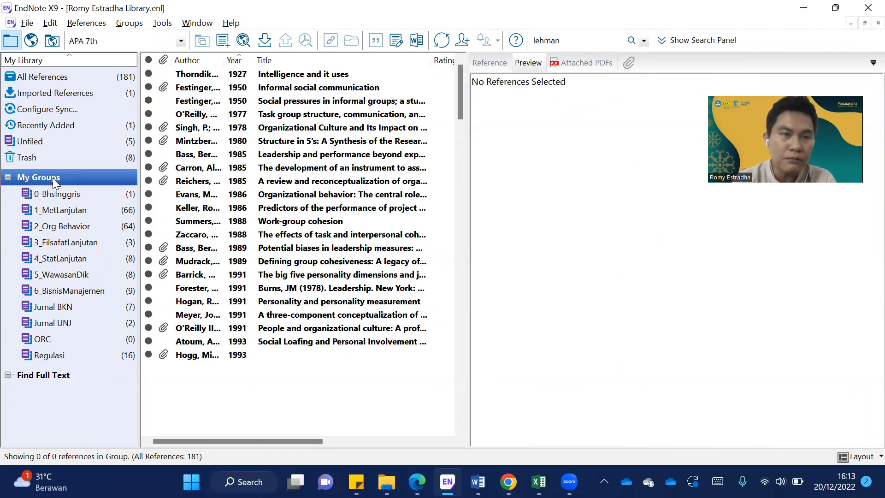
pyautogui.rightClick(53, 179)
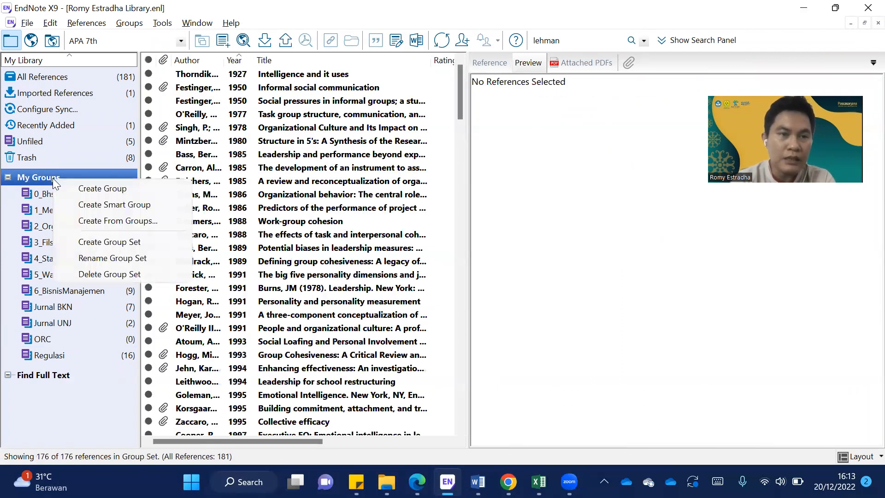
pyautogui.click(43, 341)
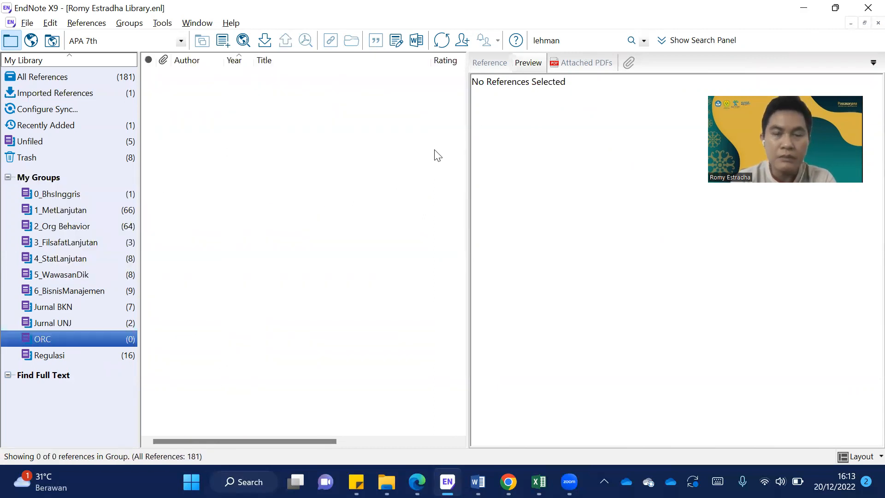
# Add the imported 2002 reference to the ORC group and show that group's contents
pyautogui.click(87, 94)
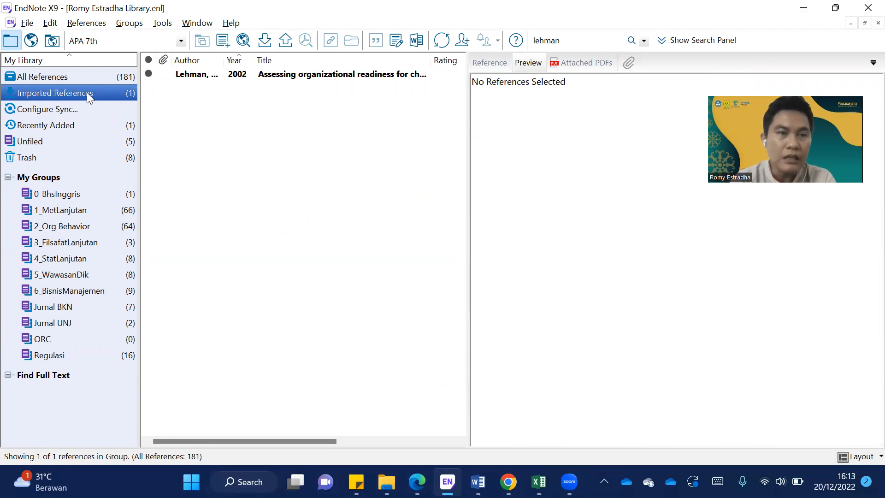
pyautogui.click(249, 75)
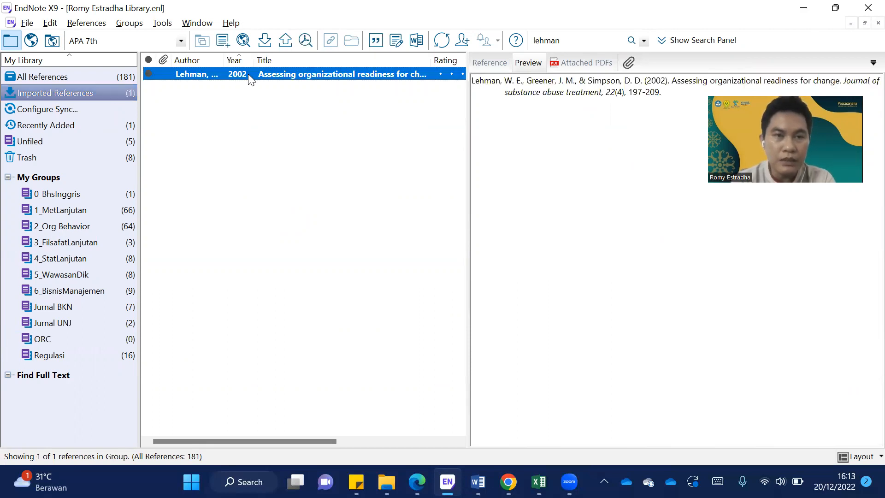
pyautogui.rightClick(248, 73)
pyautogui.moveTo(272, 91)
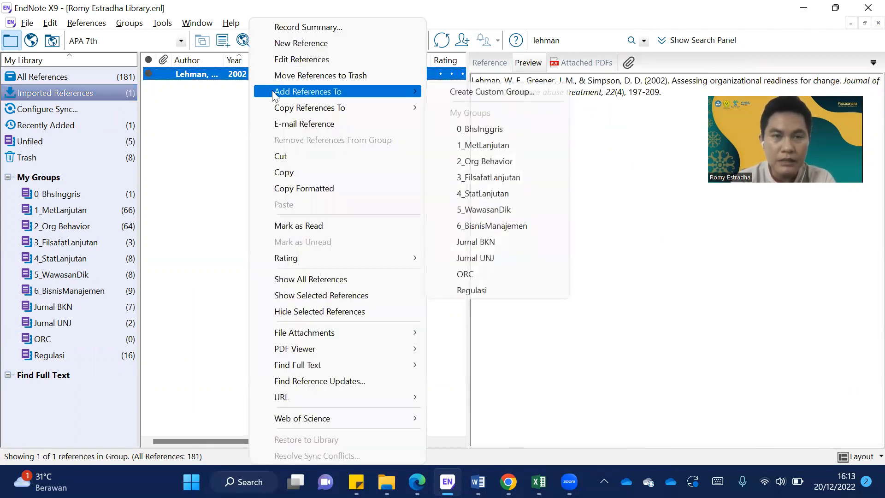
pyautogui.click(479, 277)
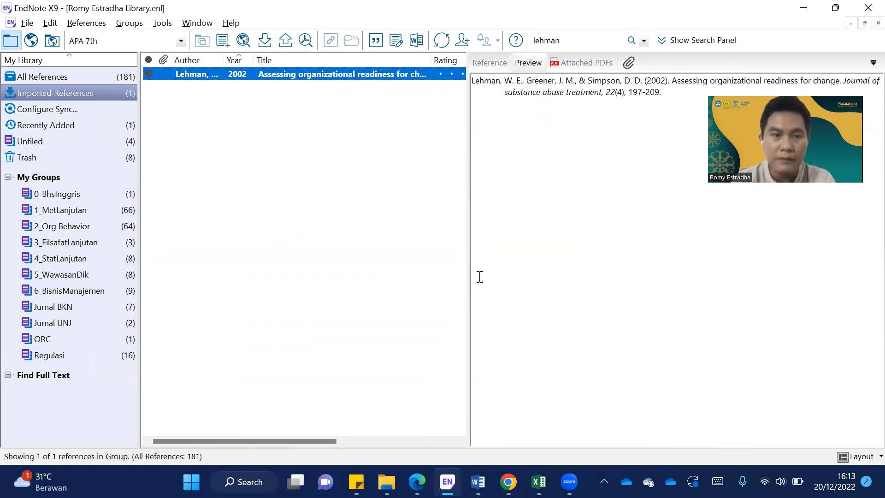
pyautogui.click(123, 342)
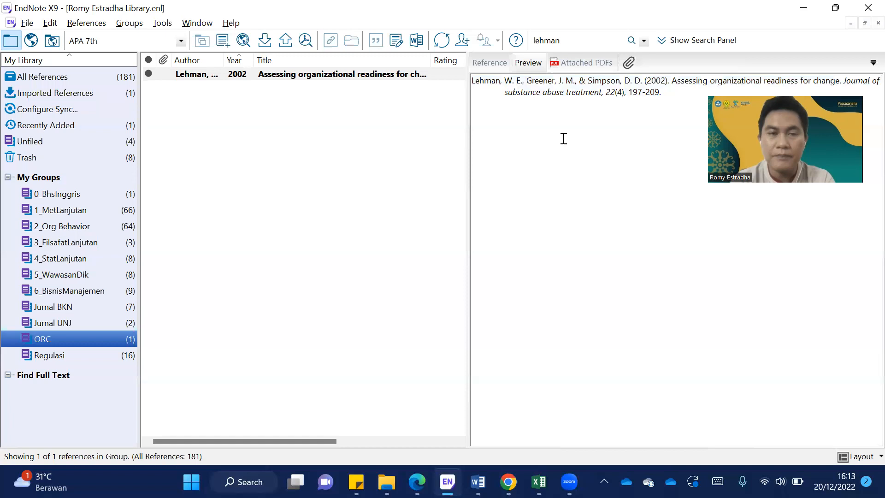
# Download the researchgate.net PDF of "Assessing organizational readiness for change" from the Google Scholar results into Desktop > Referensi
pyautogui.hotkey('alt', 'Tab')
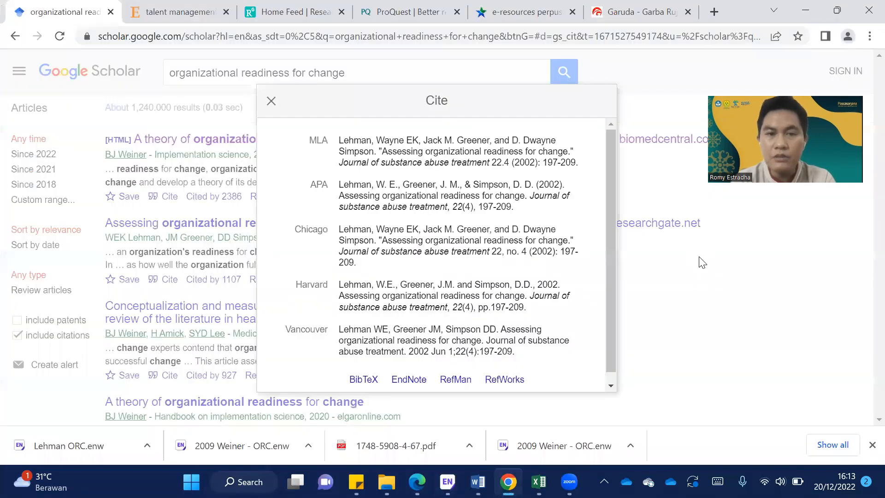
pyautogui.click(703, 262)
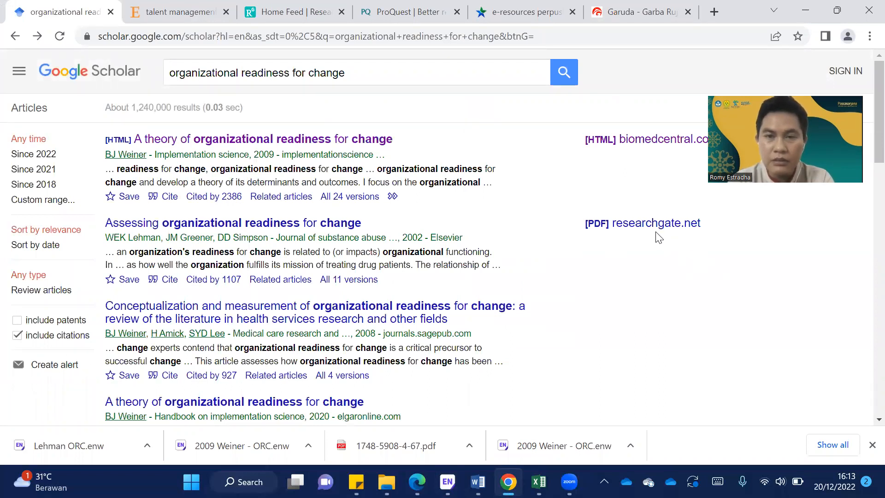
pyautogui.click(640, 231)
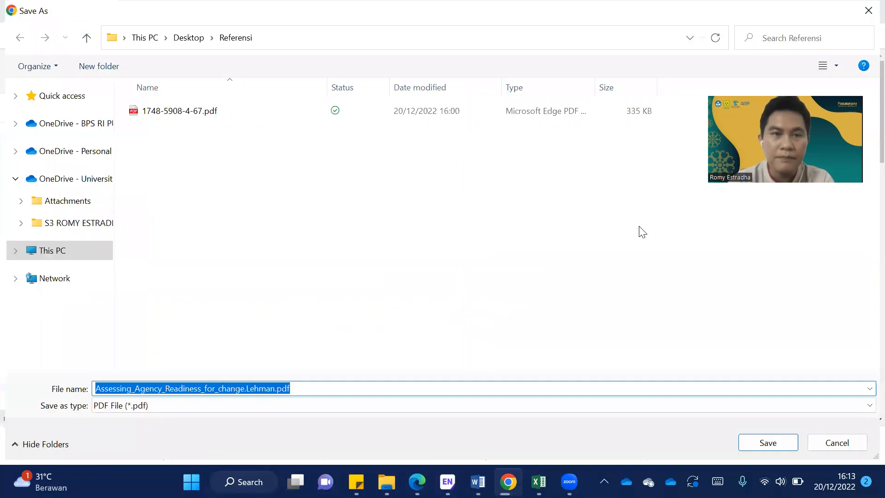
pyautogui.click(782, 441)
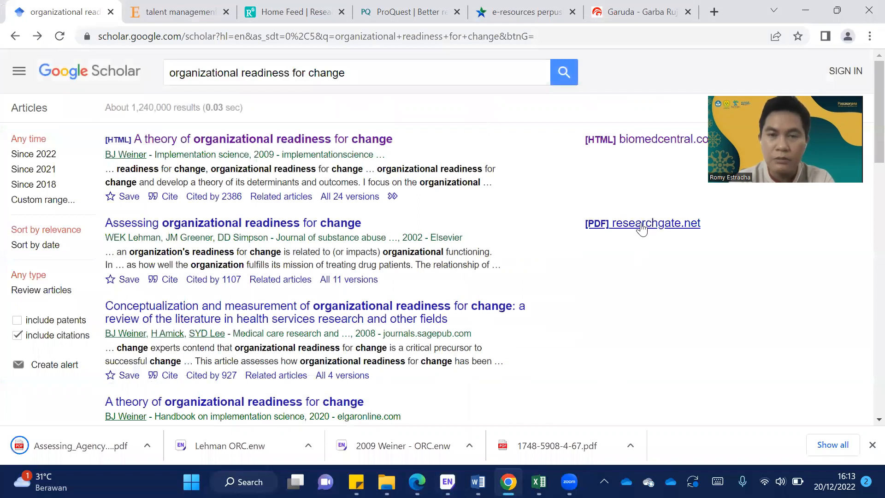
# Switch to EndNote and attach the downloaded Assessing_Agency_Readiness_for_change PDF from the Referensi folder to the 2002 reference, keeping a copy in the attachment folder
pyautogui.click(82, 457)
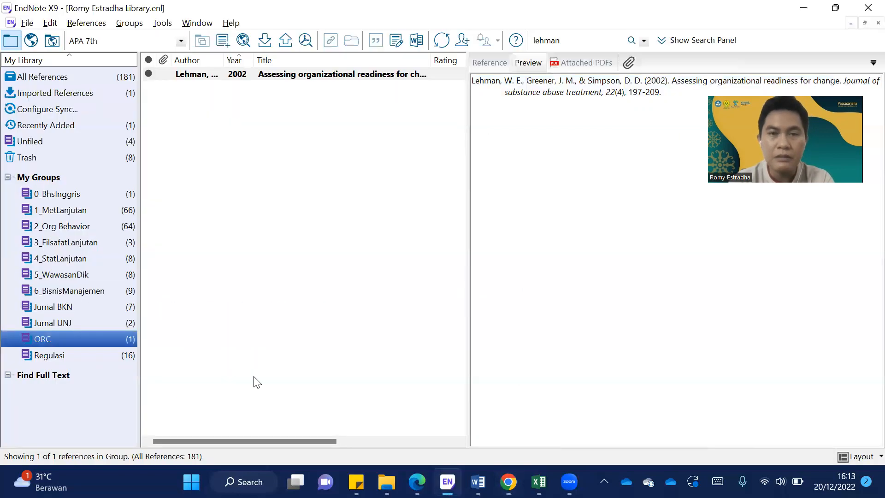
pyautogui.click(602, 66)
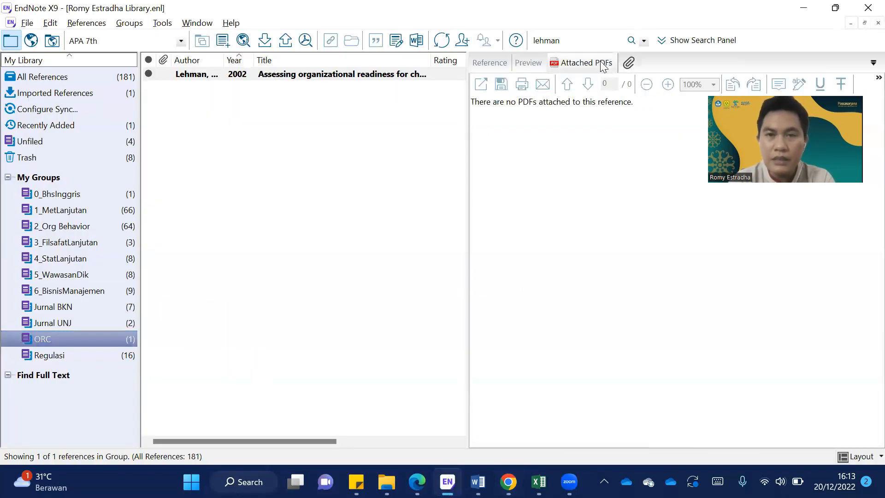
pyautogui.click(628, 61)
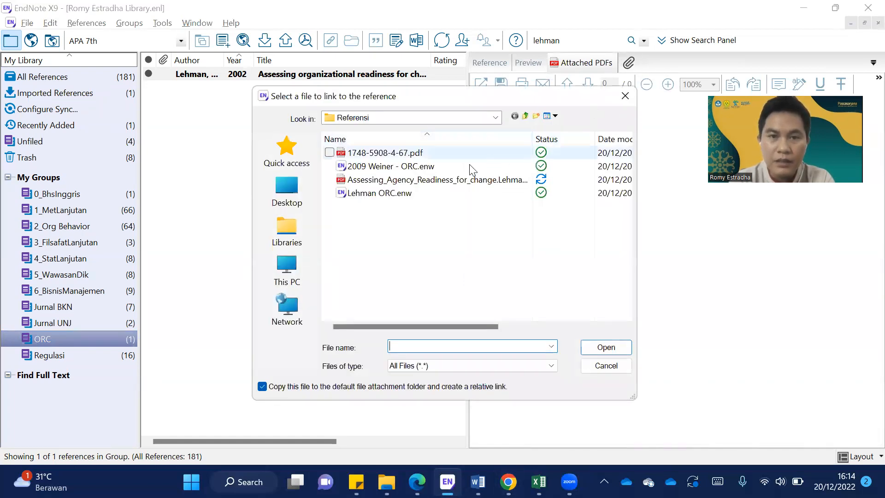
pyautogui.click(446, 182)
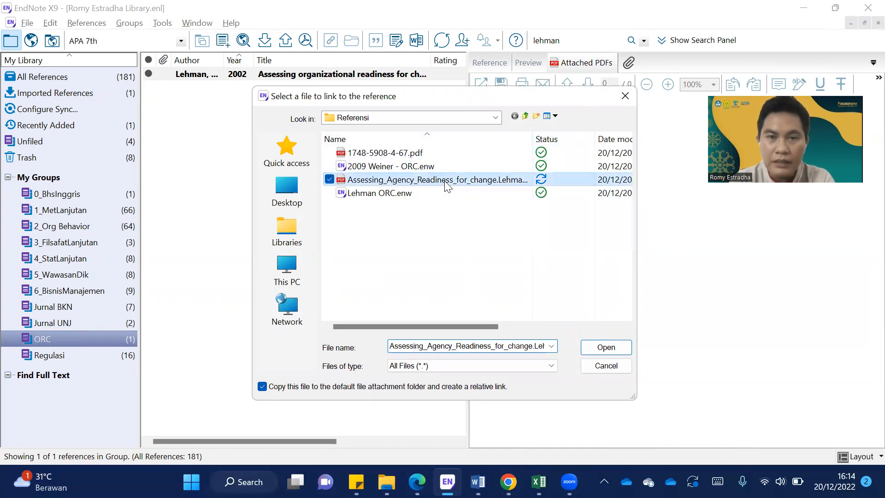
pyautogui.click(596, 349)
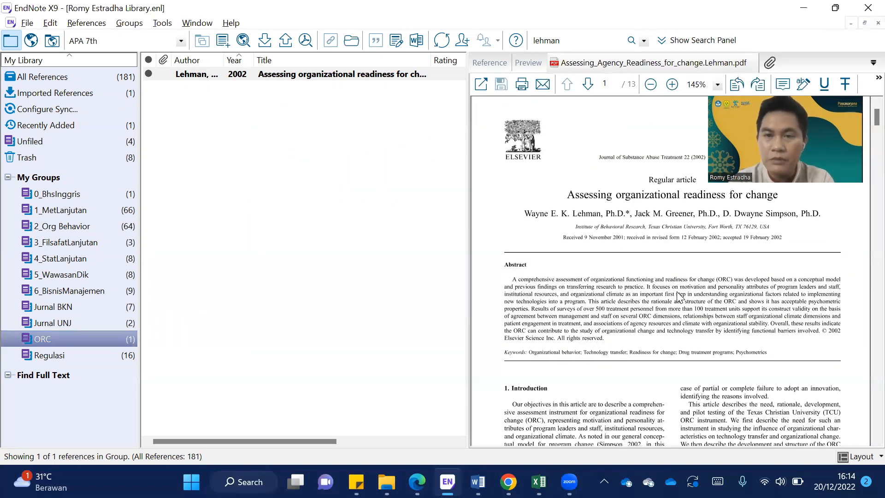
pyautogui.scroll(-3, 678, 298)
pyautogui.scroll(-10, 677, 295)
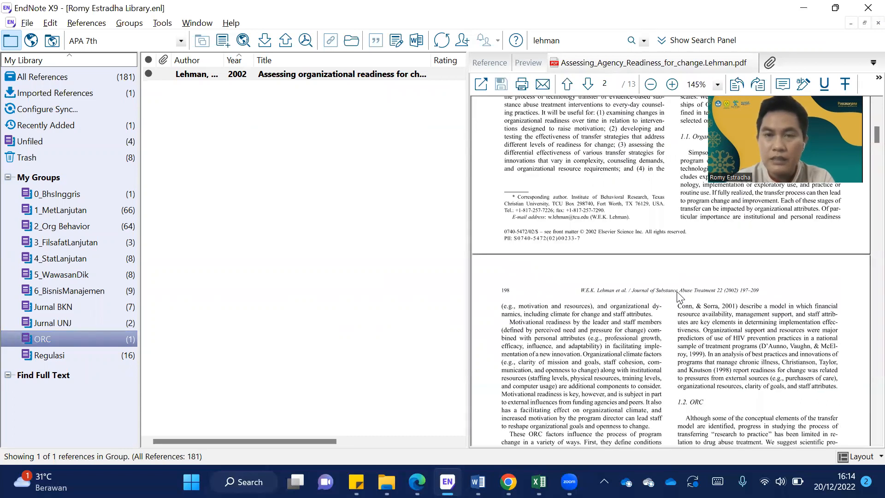
pyautogui.scroll(15, 677, 295)
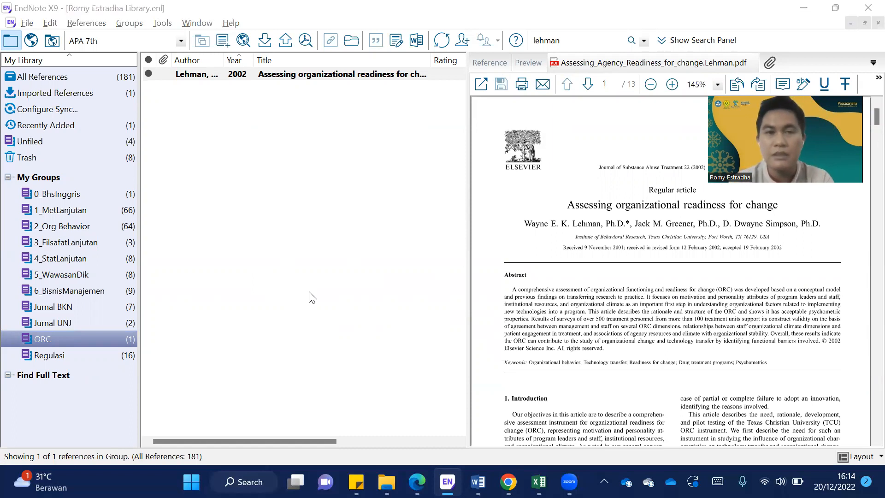
# Show all references of the EndNote library instead of only the ORC group
pyautogui.hotkey('alt', 'Tab')
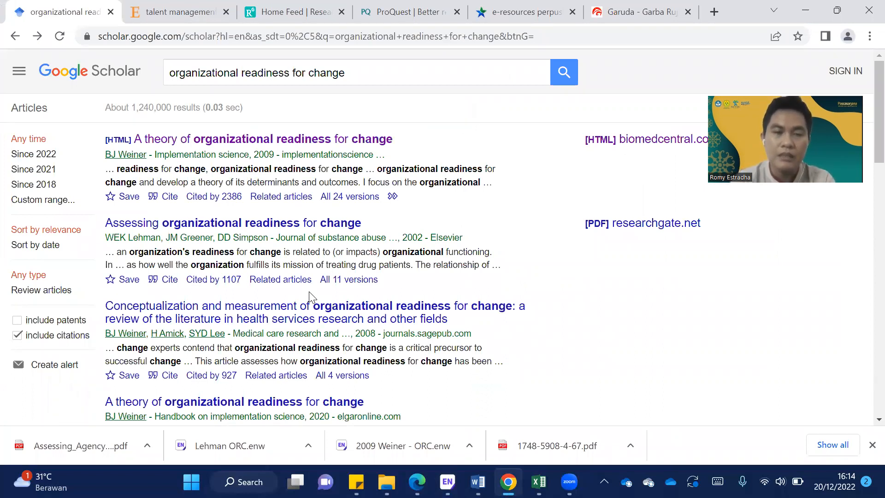
pyautogui.hotkey('alt', 'Tab')
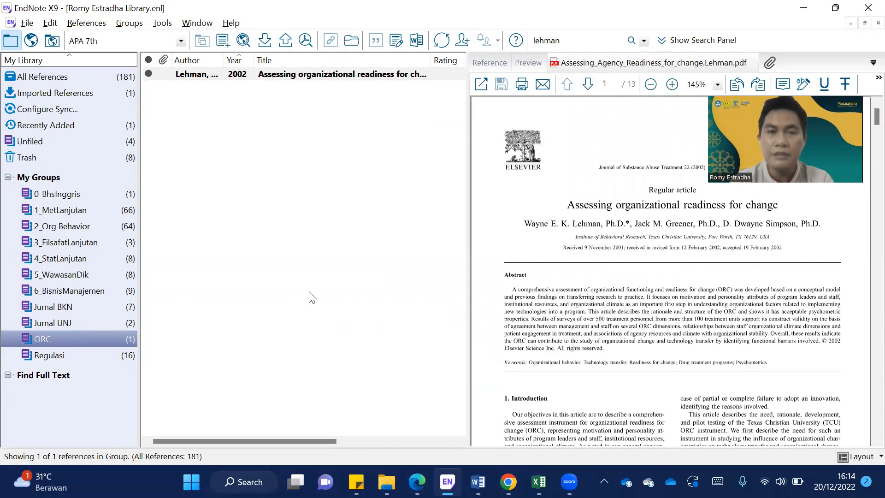
pyautogui.click(80, 78)
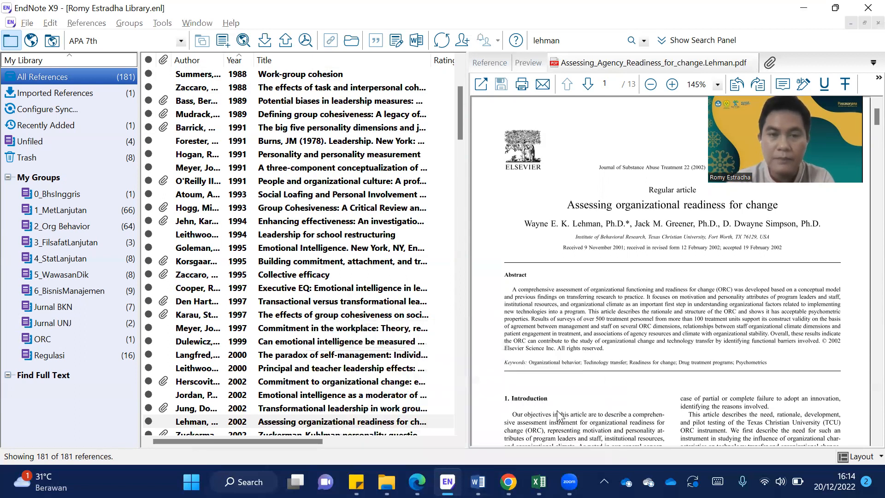
# Switch to the blank Word document and enter the title "PENYUSUNAN SINTESA VARIABEL ORGANIZATIONAL READINESS FOR CHANGE"
pyautogui.hotkey('alt', 'Tab')
pyautogui.write('PE')
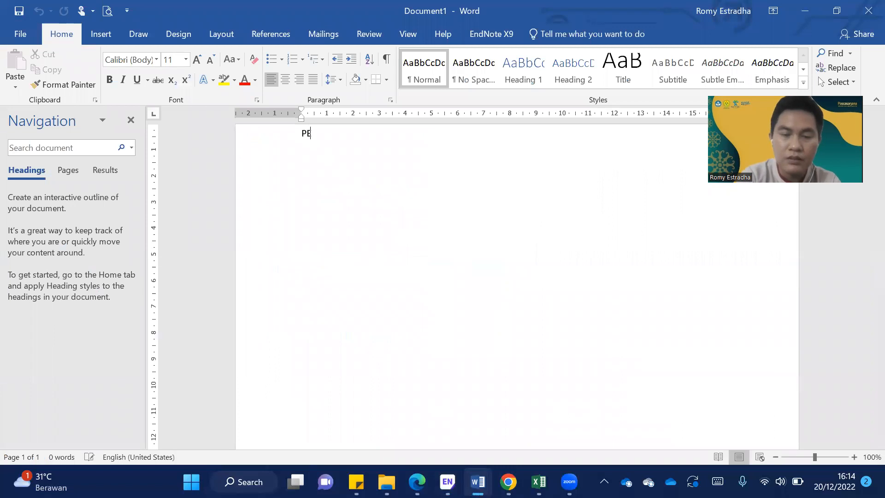
pyautogui.write('NYUSUNAN SINTESA VARIABEL ORGANIZATIONAL READINESS FOR CHANGE')
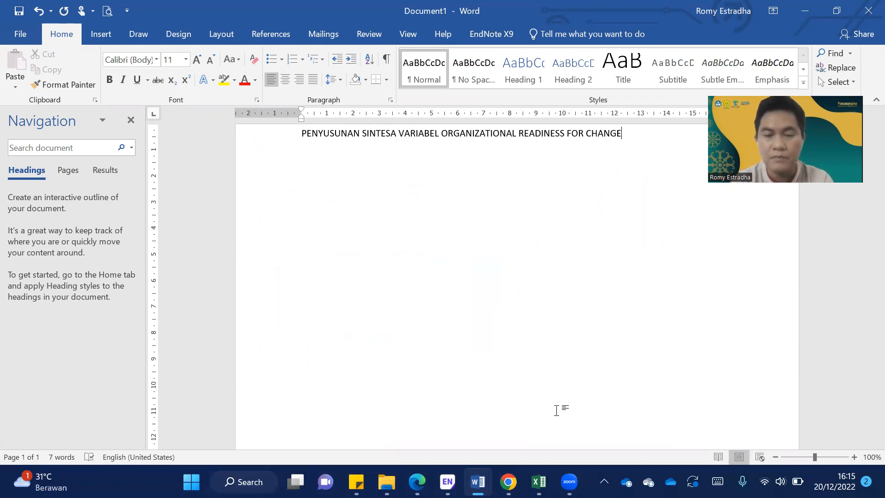
# Make the document title bold and centred, and left-align the empty line below it
pyautogui.hotkey('ctrl', 'a')
pyautogui.hotkey('ctrl', 'b')
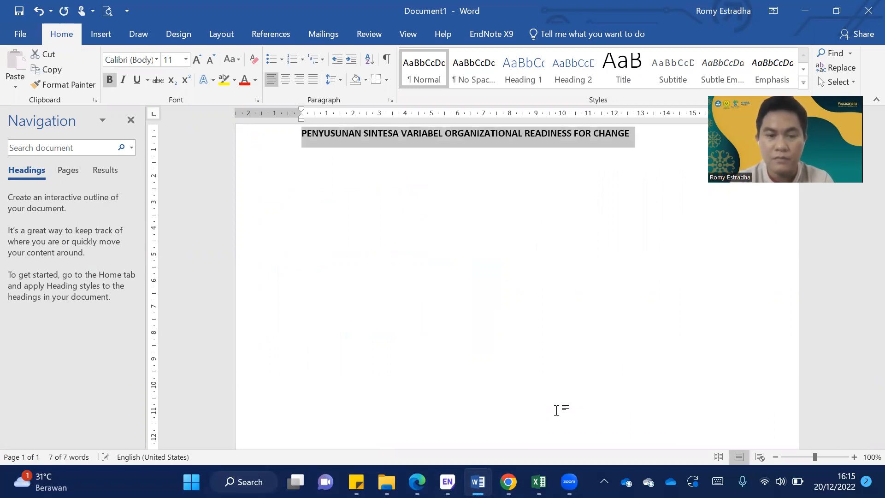
pyautogui.hotkey('ctrl', 'e')
pyautogui.press('Right')
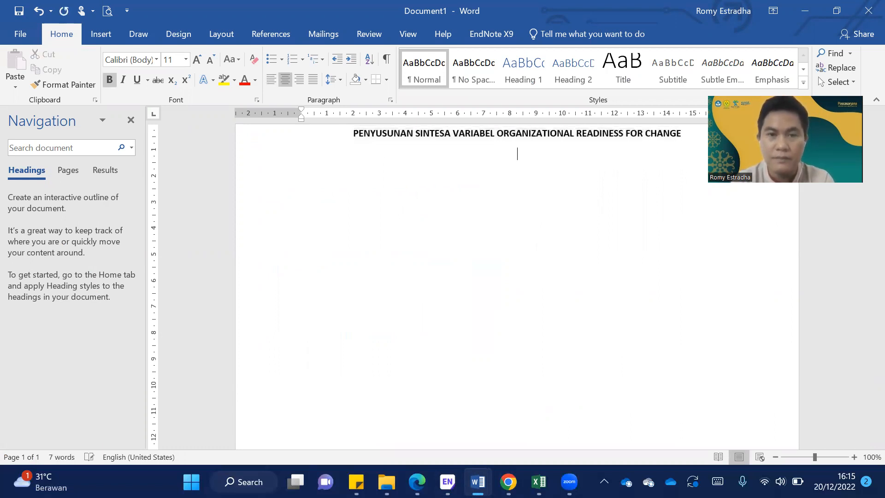
pyautogui.hotkey('ctrl', 'l')
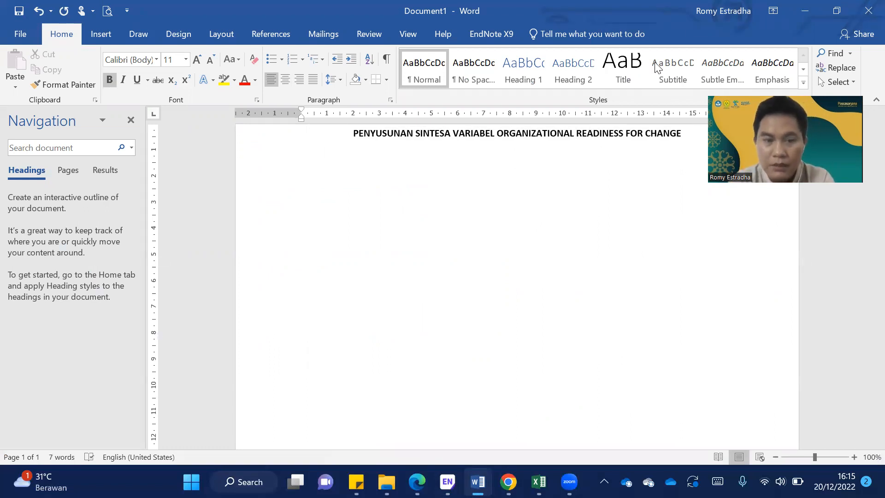
pyautogui.press('alt')
pyautogui.press('alt')
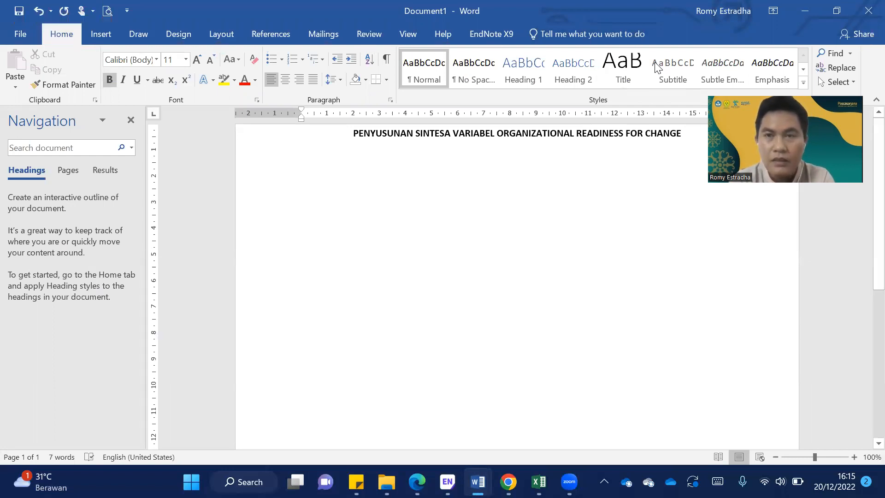
pyautogui.hotkey('alt', 'Tab')
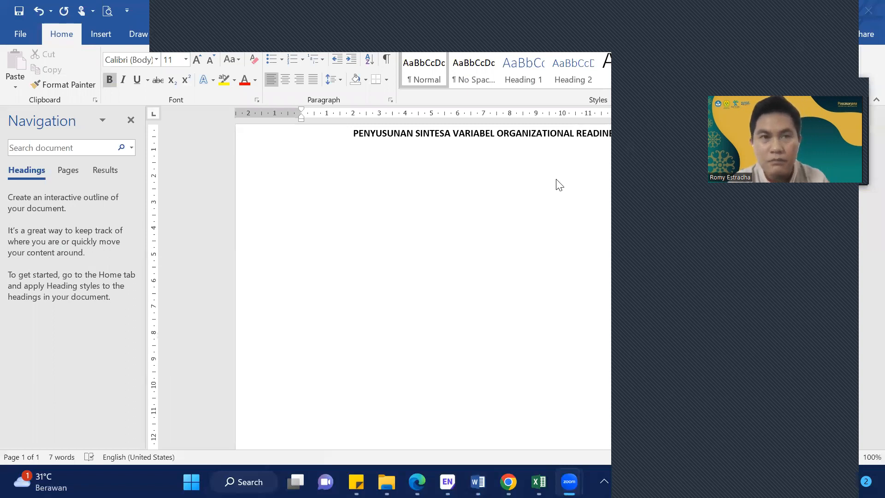
pyautogui.click(558, 184)
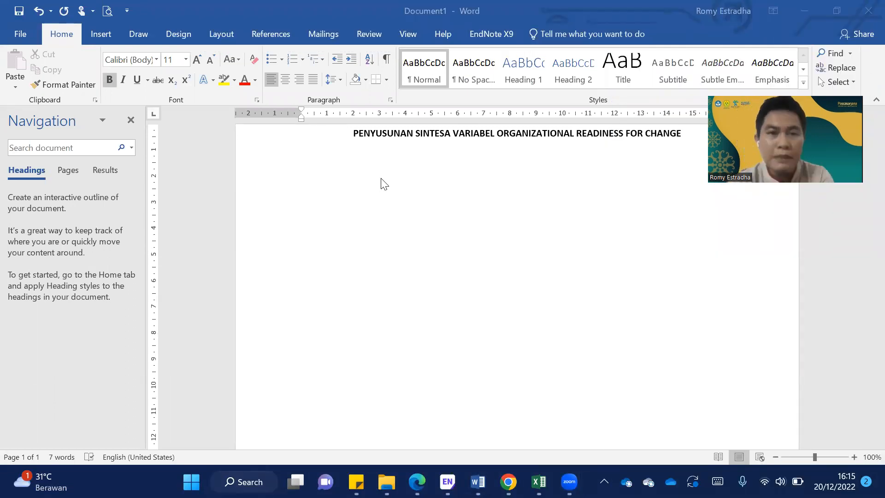
# Switch to EndNote, select the 2009 reference "A theory of organizational readiness for change" and save the changes to the 2002 reference
pyautogui.click(602, 153)
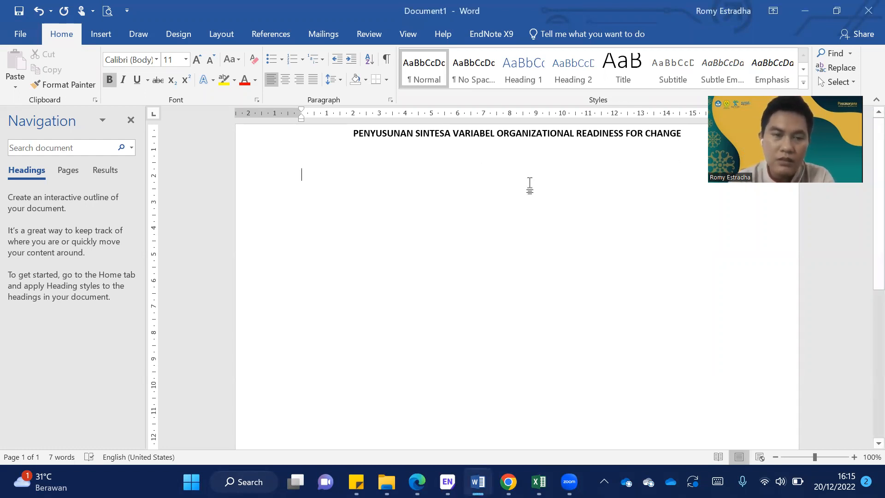
pyautogui.hotkey('alt', 'Tab')
pyautogui.hotkey('alt', 'Tab')
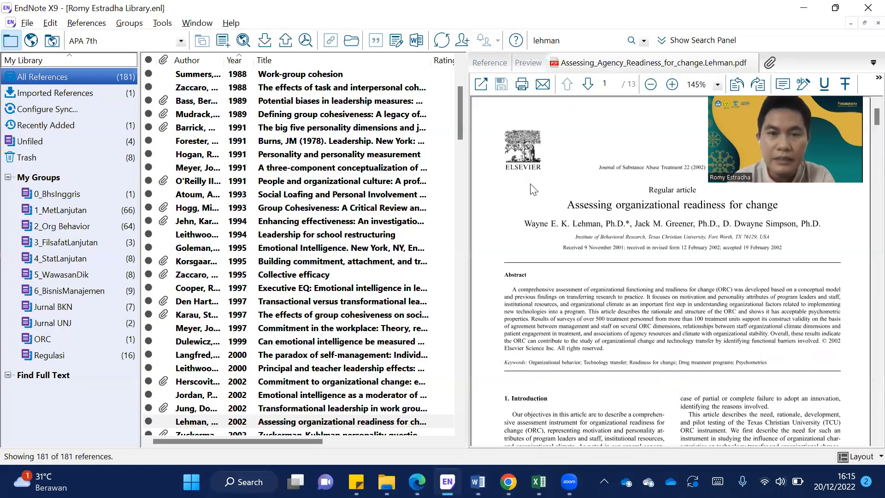
pyautogui.scroll(-13, 296, 346)
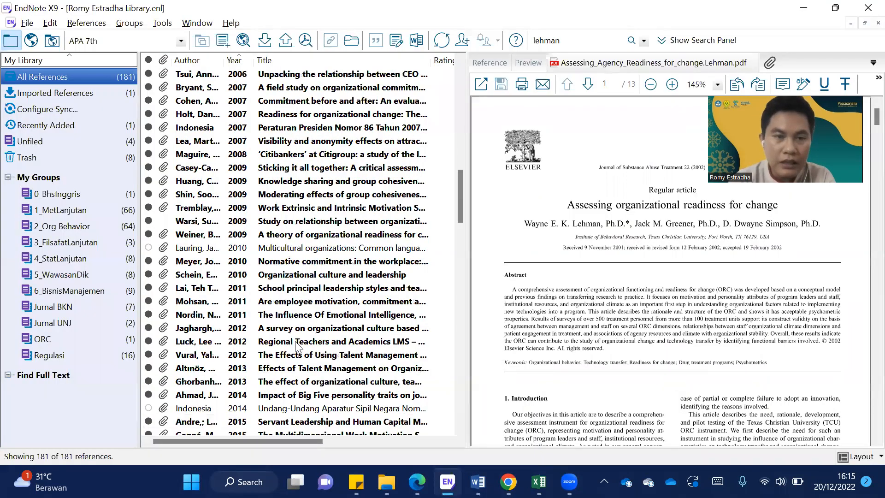
pyautogui.scroll(-4, 296, 346)
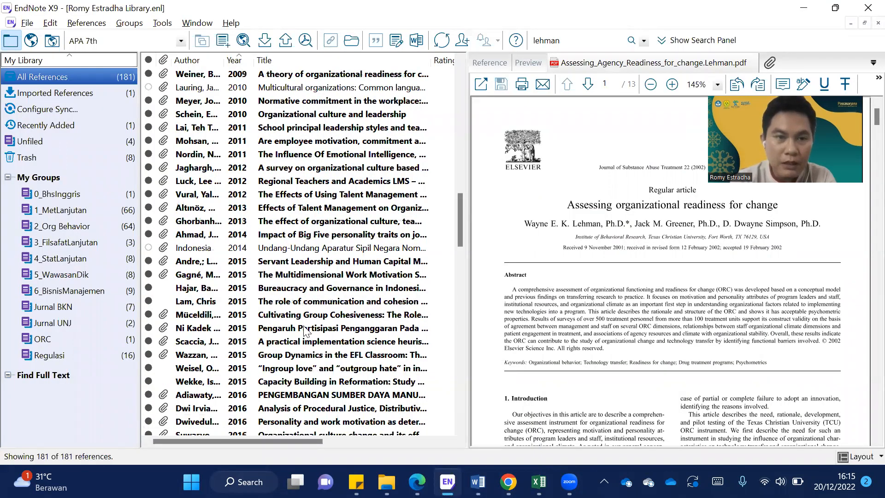
pyautogui.scroll(5, 304, 329)
pyautogui.click(266, 278)
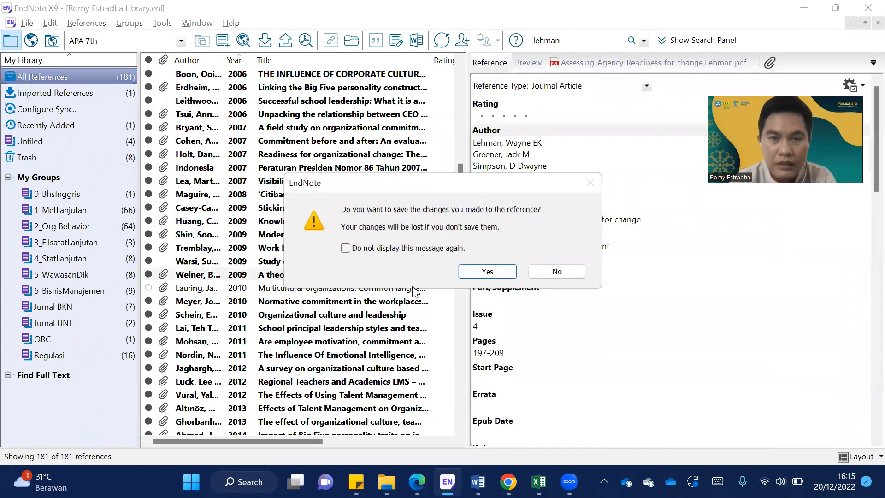
pyautogui.click(478, 273)
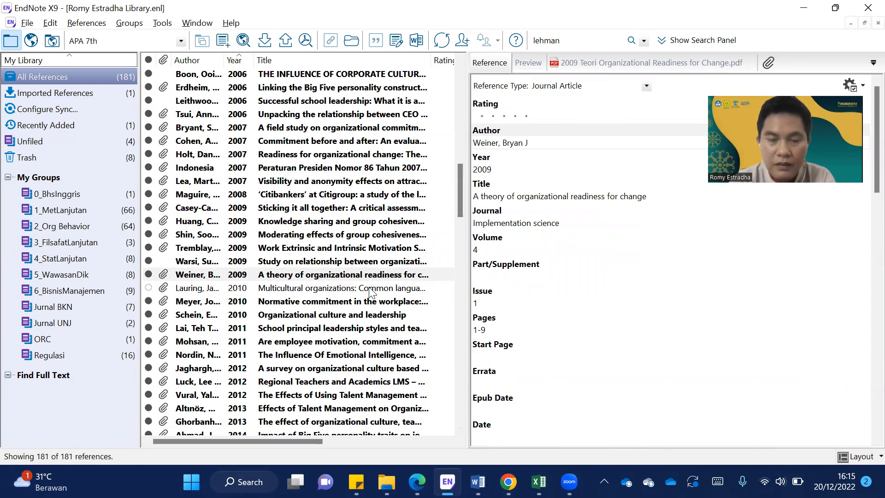
# Open the PDF attached to the 2009 reference and examine its abstract for a definition of organizational readiness
pyautogui.rightClick(369, 275)
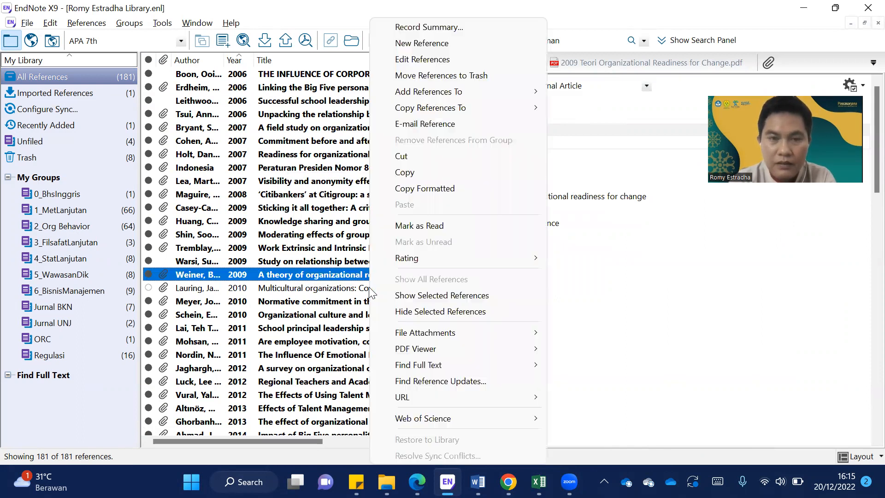
pyautogui.click(619, 119)
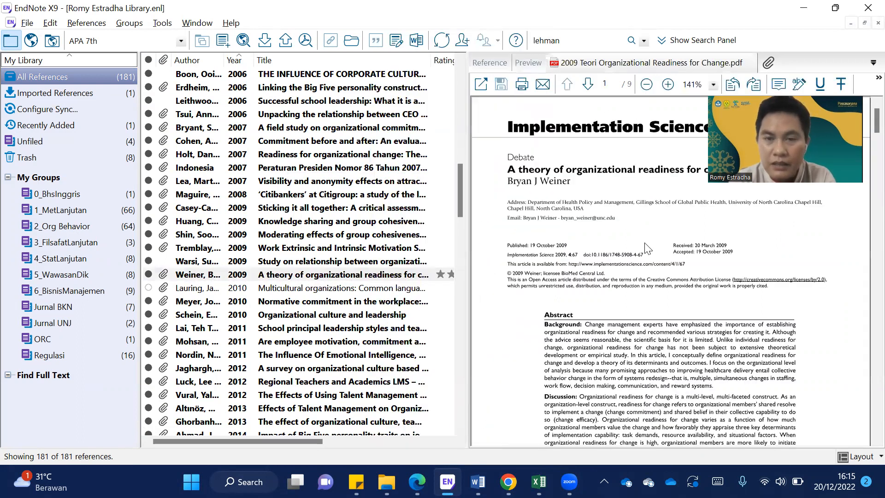
pyautogui.scroll(-5, 648, 251)
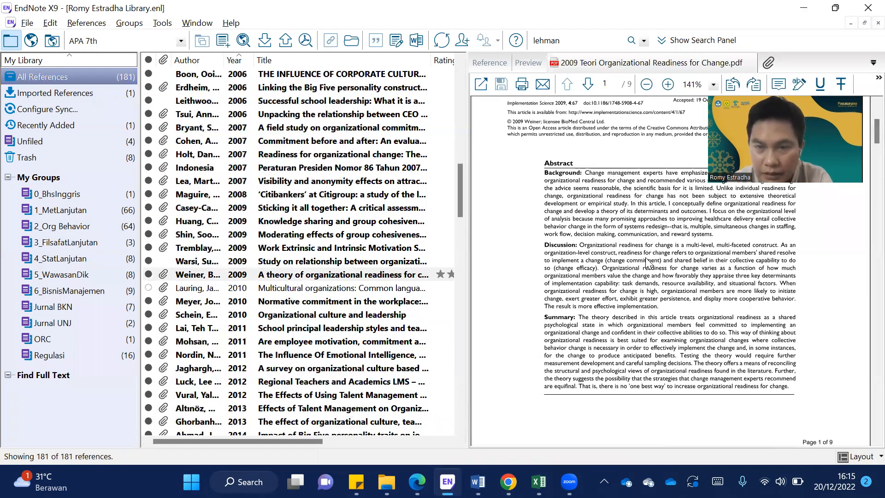
pyautogui.scroll(-1, 647, 263)
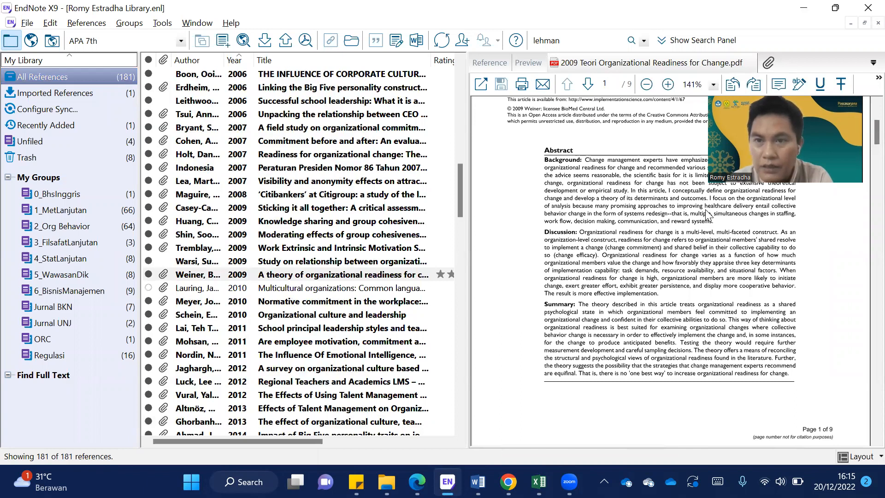
# Highlight the first two sentences of the abstract's Discussion, through "(change efficacy)", in the attached PDF and copy them
pyautogui.click(796, 86)
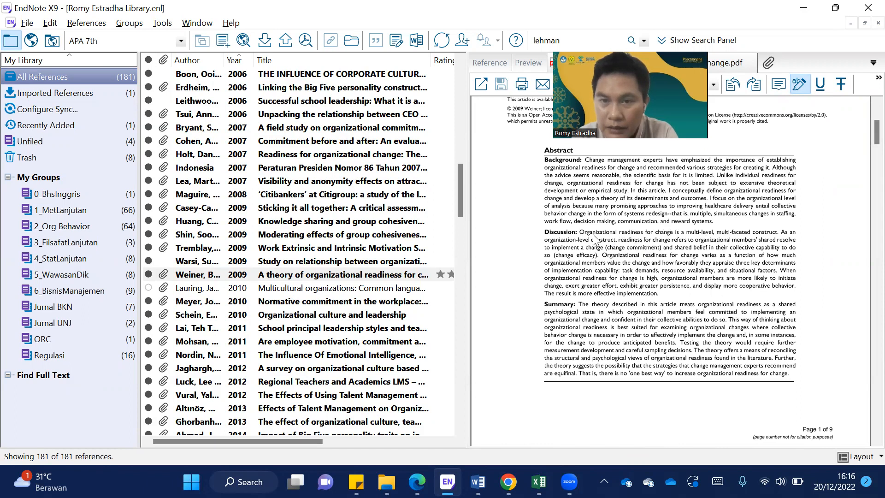
pyautogui.moveTo(580, 232); pyautogui.dragTo(601, 261)
pyautogui.hotkey('ctrl', 'c')
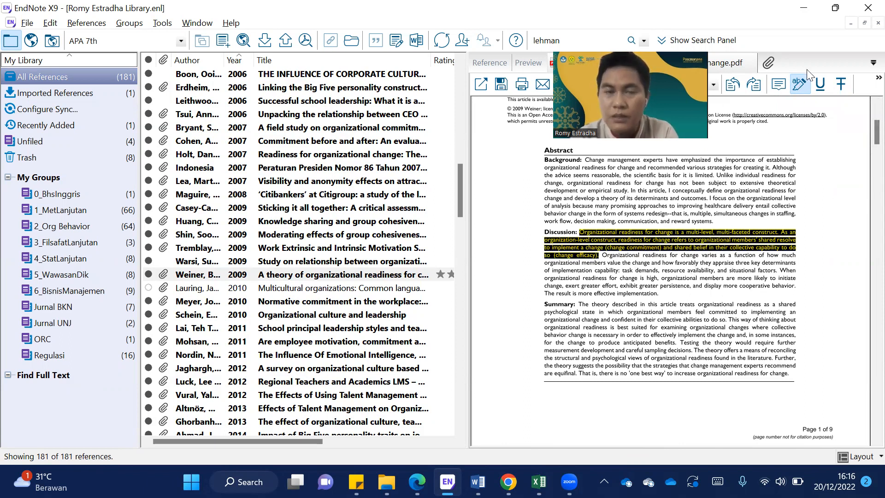
# Paste the copied definition below the title in the Word document and justify the paragraph
pyautogui.hotkey('alt', 'Tab')
pyautogui.hotkey('ctrl', 'v')
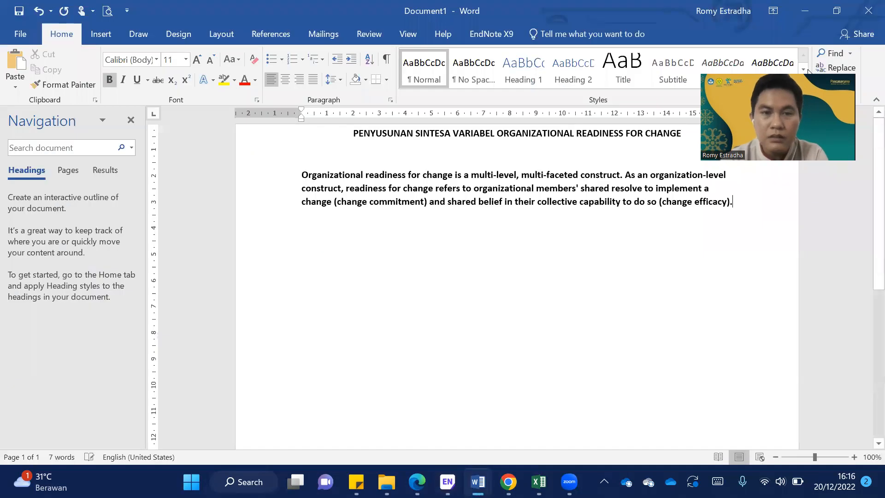
pyautogui.tripleClick(302, 177)
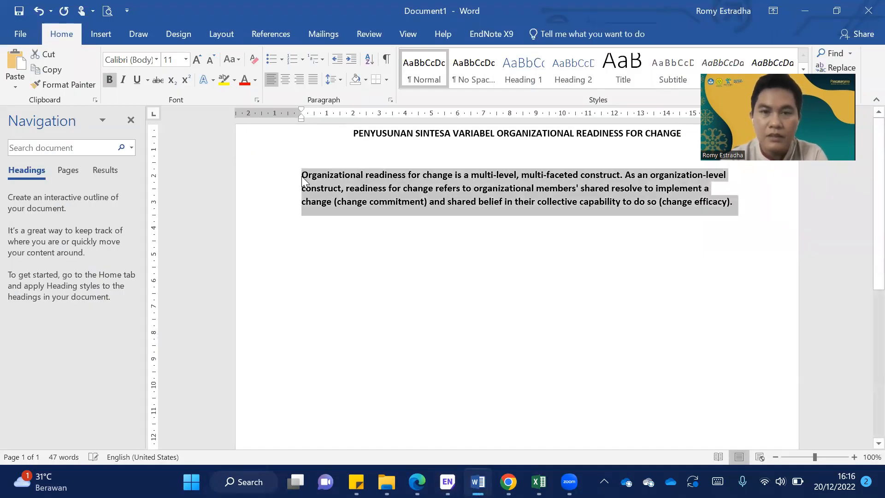
pyautogui.click(311, 84)
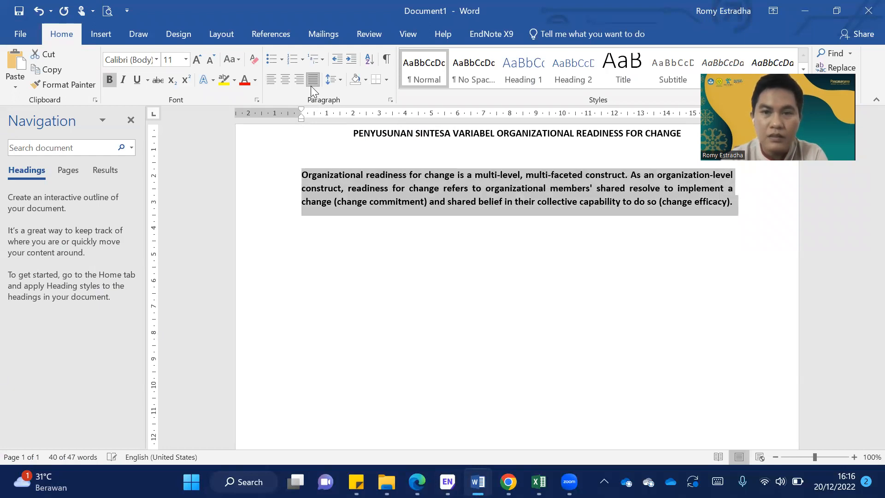
# Remove the bold formatting from the pasted definition paragraph below the title
pyautogui.click(734, 203)
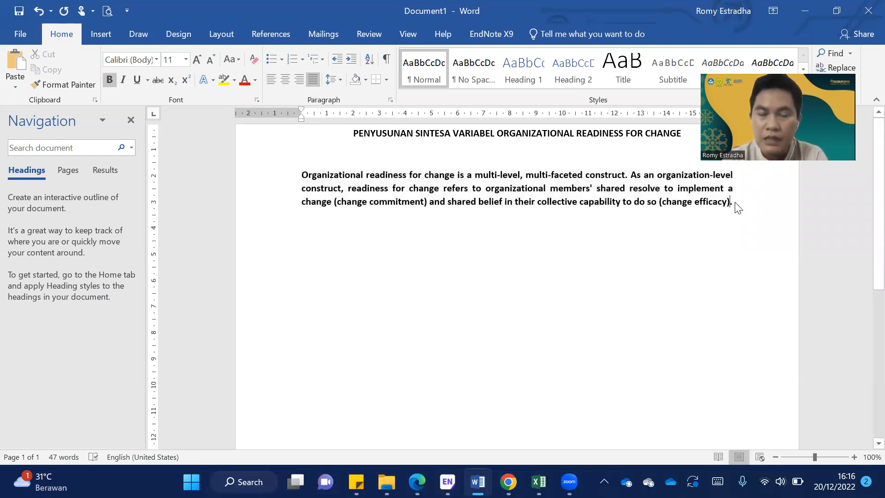
pyautogui.hotkey('shift', 'Up')
pyautogui.hotkey('shift', 'Up')
pyautogui.hotkey('shift', 'Up')
pyautogui.hotkey('shift', 'Up')
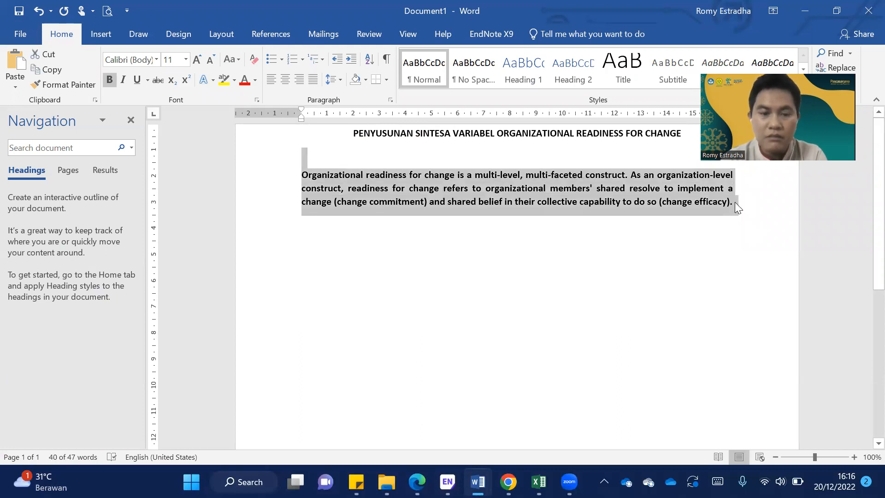
pyautogui.hotkey('ctrl', 'b')
pyautogui.click(736, 202)
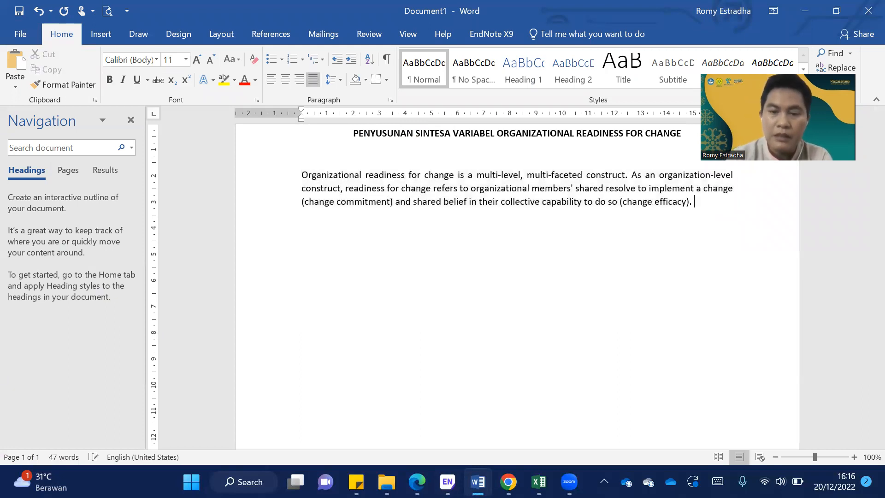
# Start a new paragraph below the definition reading "Parafrase: Definisi Organizational Readiness for Change yang dikemukakan oleh"
pyautogui.press('Return')
pyautogui.write('Parafrase: D')
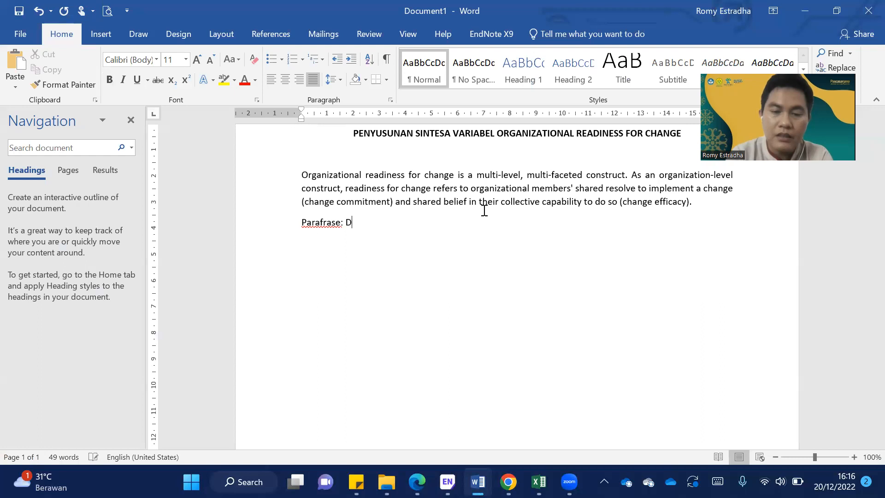
pyautogui.press('BackSpace')
pyautogui.write('Definisi Org')
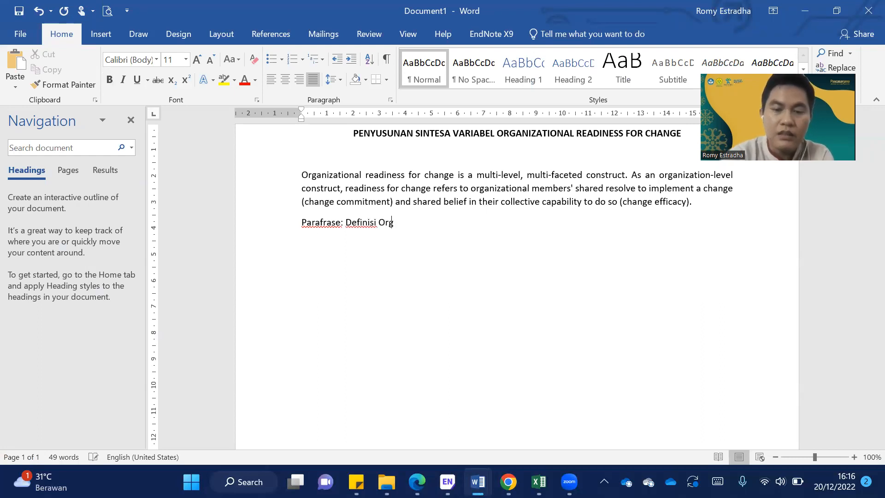
pyautogui.write('anizational Readiness for Change yang dikemukan')
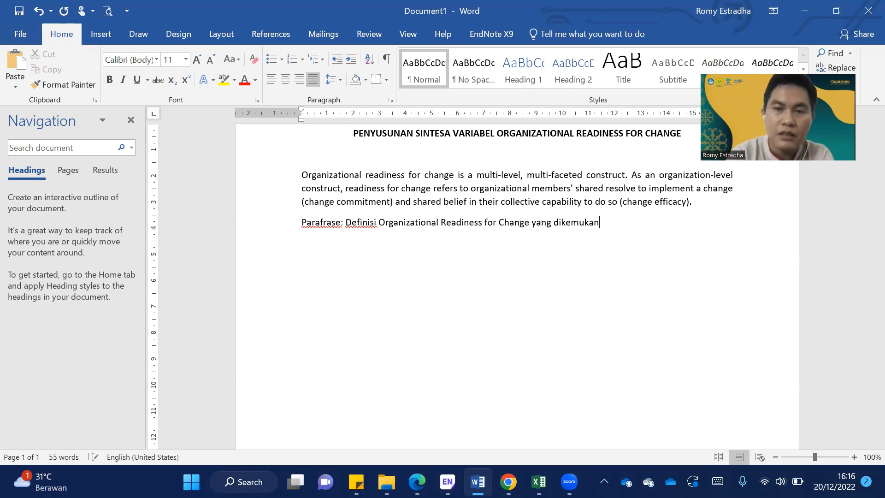
pyautogui.write('o')
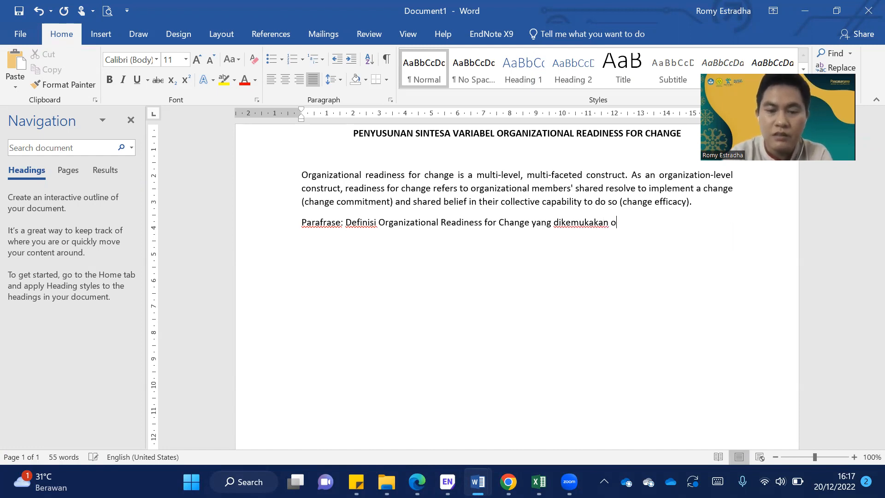
pyautogui.write('leh')
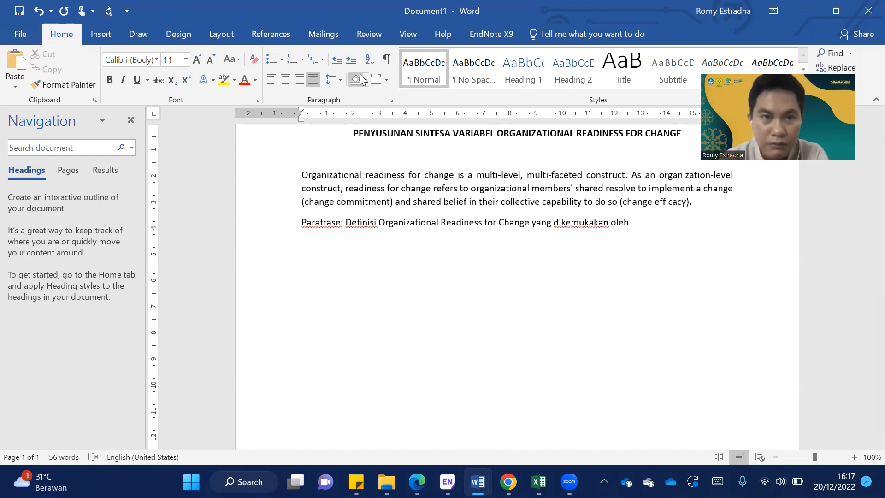
# Find the 2009 reference "A theory of organizational readiness for change" by its author's surname and insert its EndNote citation after "oleh"
pyautogui.click(326, 35)
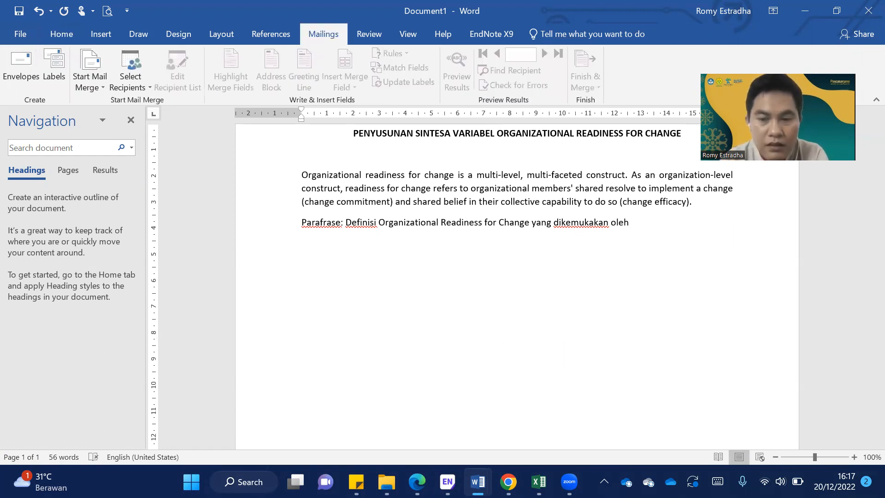
pyautogui.scroll(-4, 300, 93)
pyautogui.scroll(3, 300, 93)
pyautogui.scroll(-3, 300, 93)
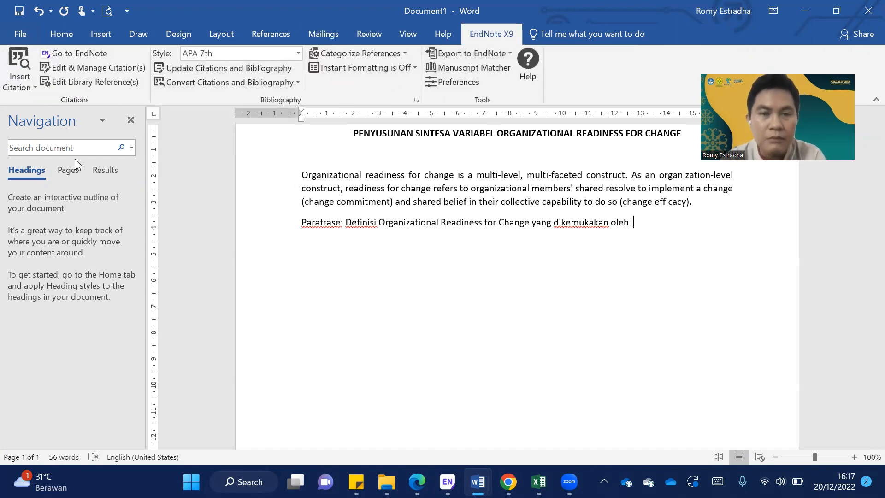
pyautogui.click(18, 59)
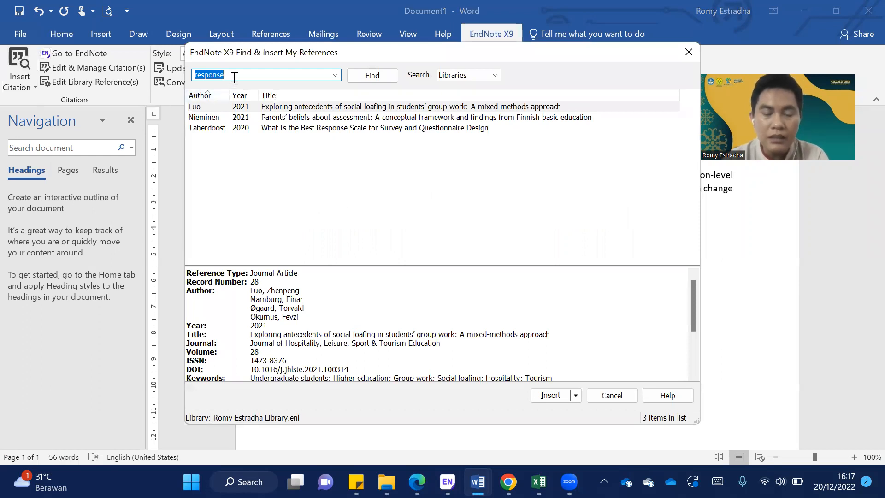
pyautogui.write('weiner')
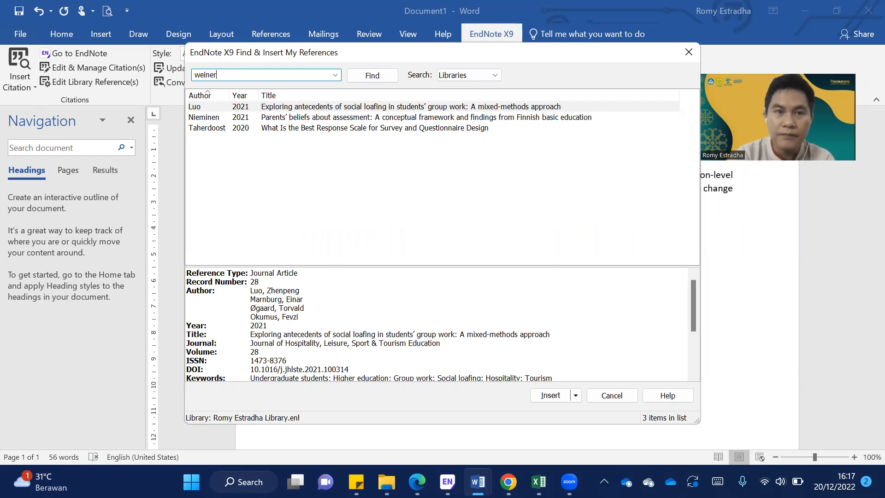
pyautogui.press('Return')
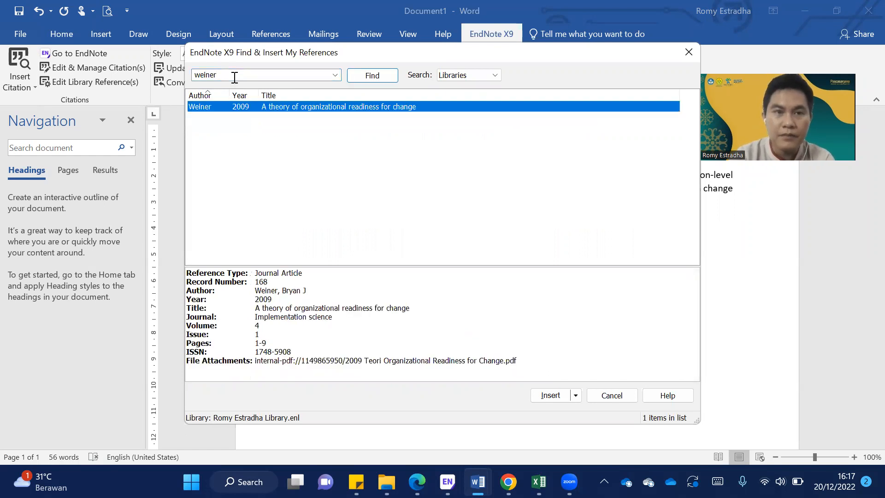
pyautogui.click(222, 105)
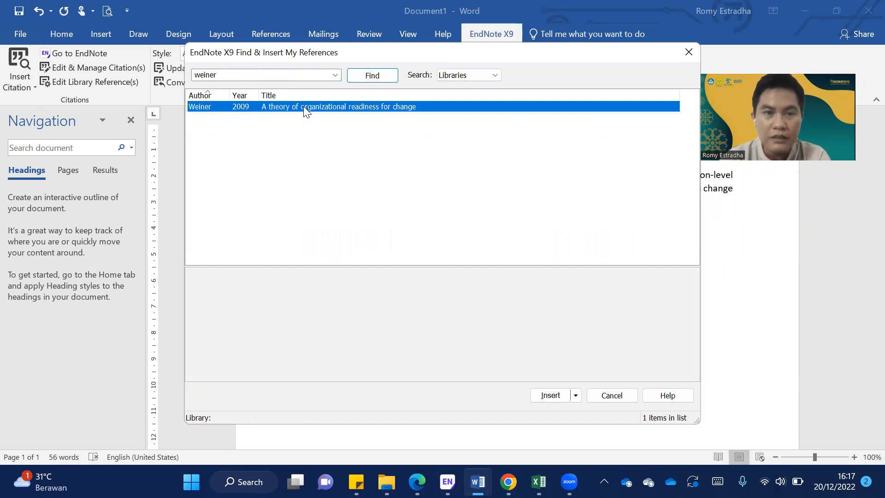
pyautogui.click(550, 395)
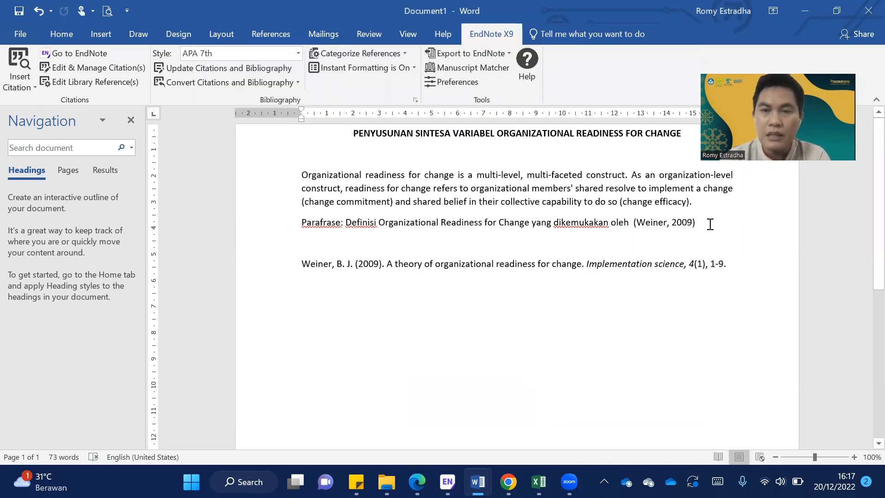
pyautogui.moveTo(635, 222); pyautogui.dragTo(699, 221)
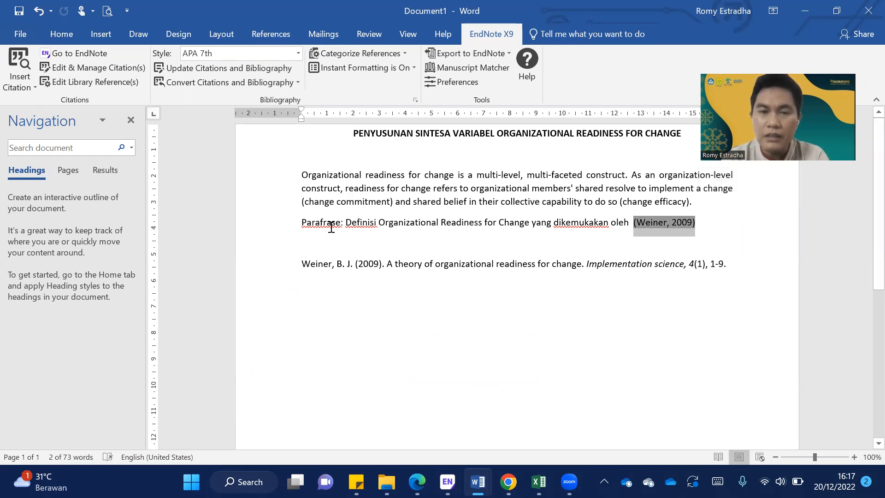
# Insert a page break before the bibliography entry and add the bold heading "DAFTAR PUSTAKA" above it
pyautogui.click(303, 262)
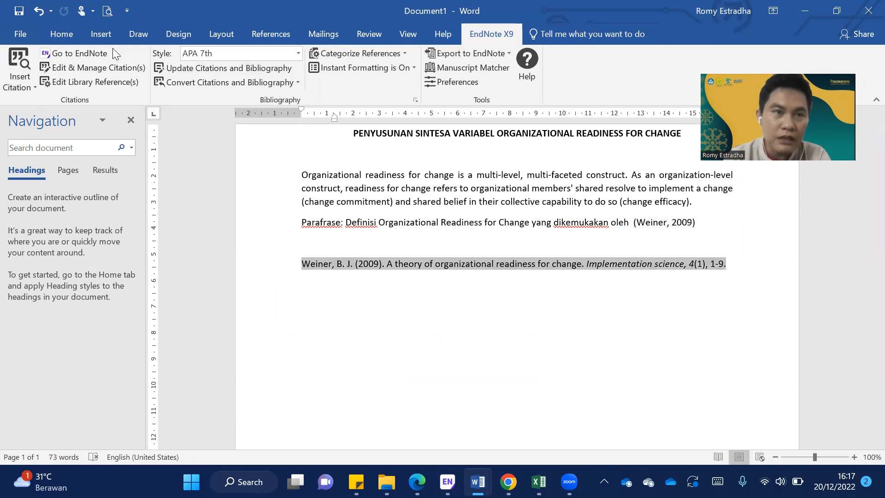
pyautogui.click(102, 40)
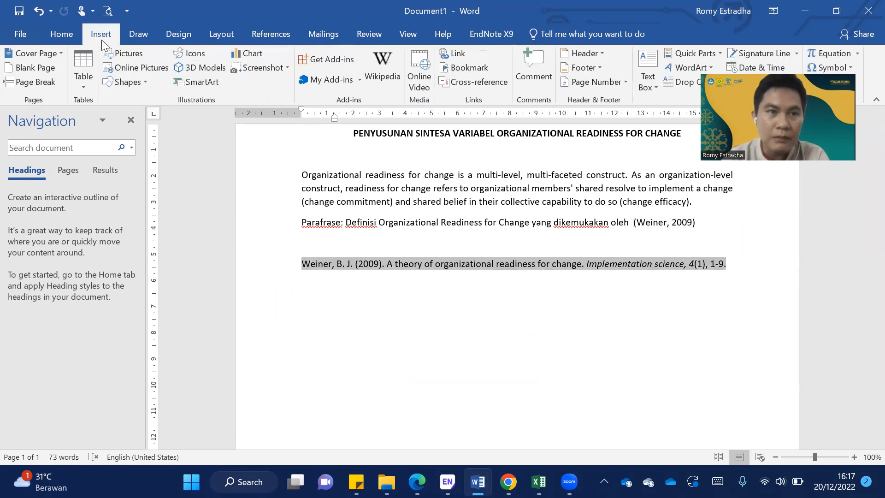
pyautogui.click(49, 79)
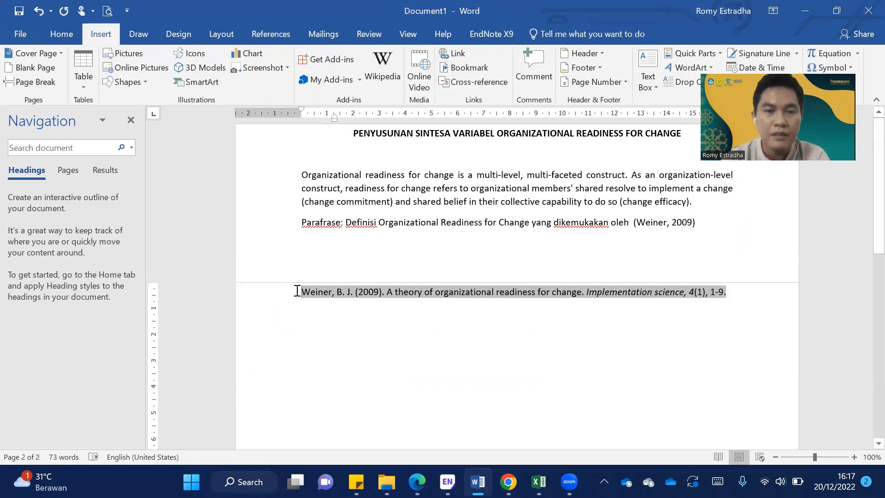
pyautogui.write('DAFTAR PUSTAK')
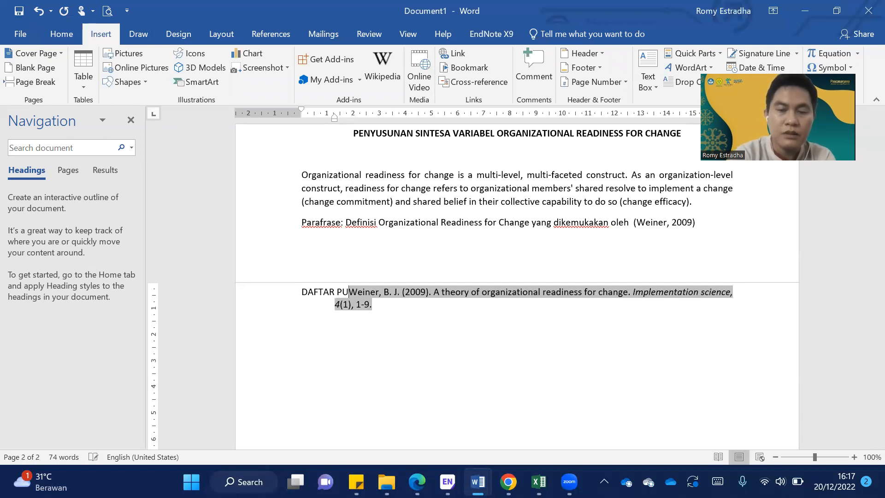
pyautogui.write('A')
pyautogui.press('Return')
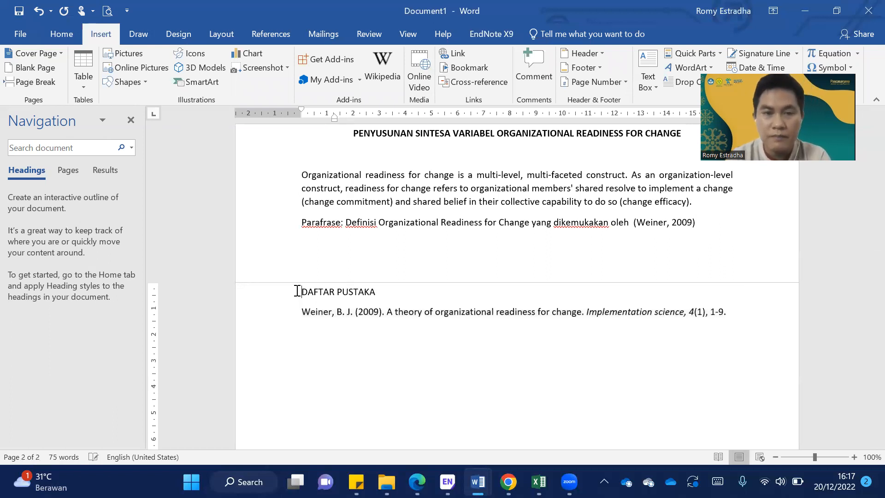
pyautogui.click(297, 294)
pyautogui.hotkey('ctrl', 'b')
pyautogui.press('Up')
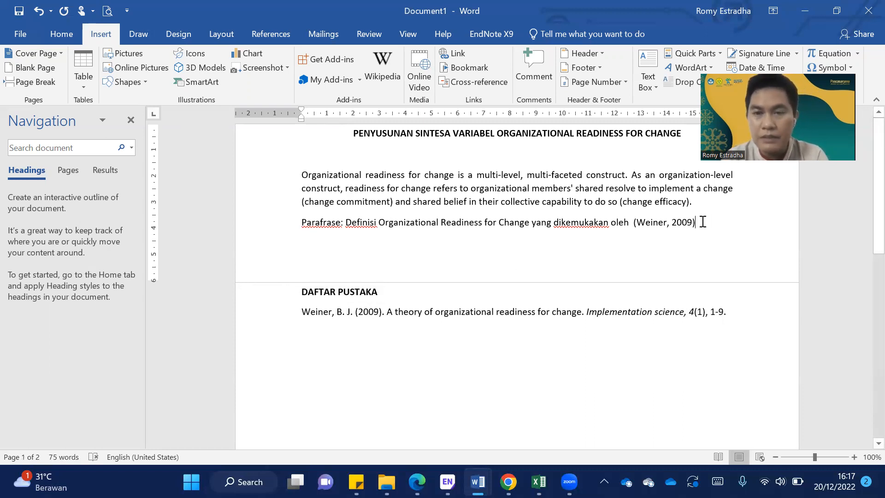
# Change the in-text citation in the paraphrase to the "Display As: Author (Year)" format
pyautogui.click(680, 223)
pyautogui.rightClick(679, 223)
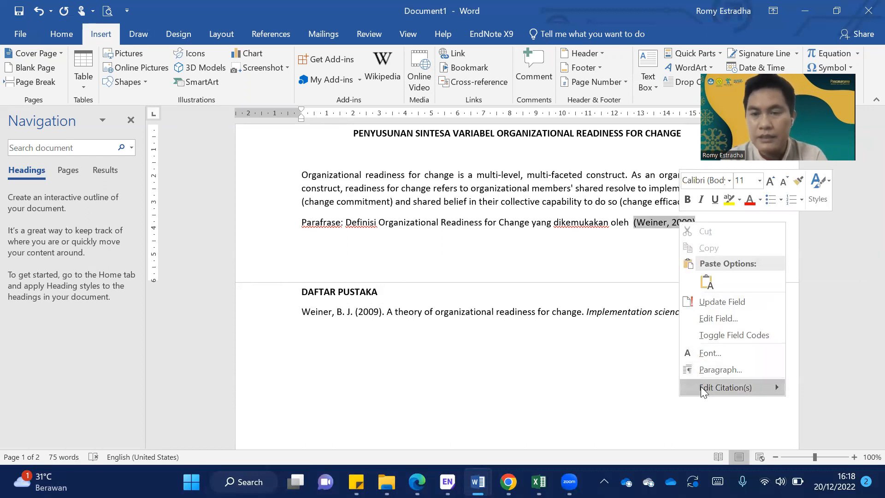
pyautogui.moveTo(702, 391)
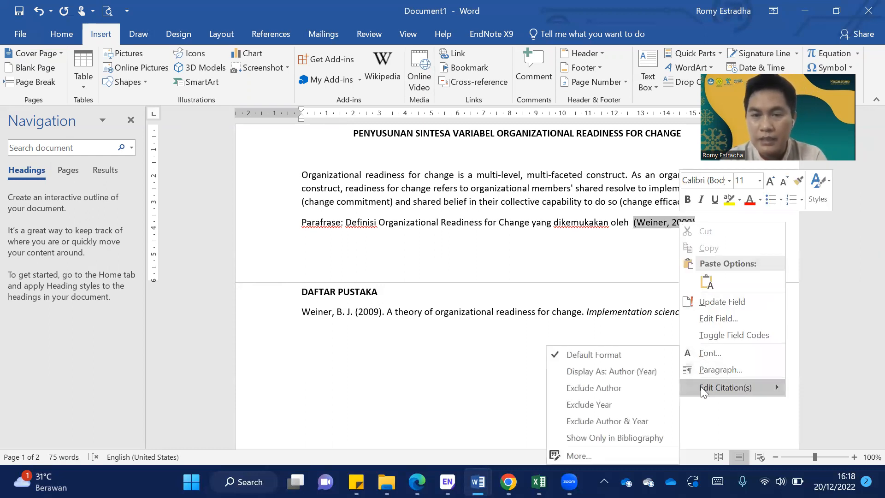
pyautogui.click(616, 371)
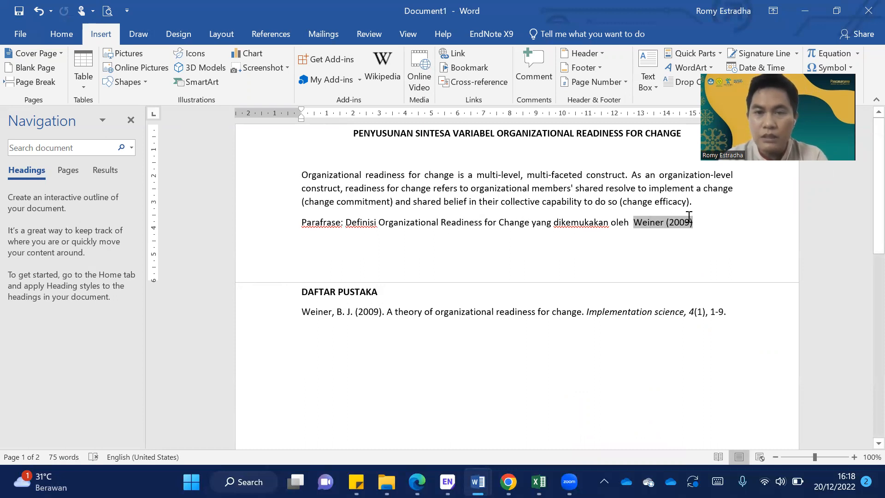
# Continue the paraphrase after the citation with "adalah kapabilitas organisasi dalam menghadapi perubahan dilihat dari sisi"
pyautogui.click(711, 218)
pyautogui.write('ad')
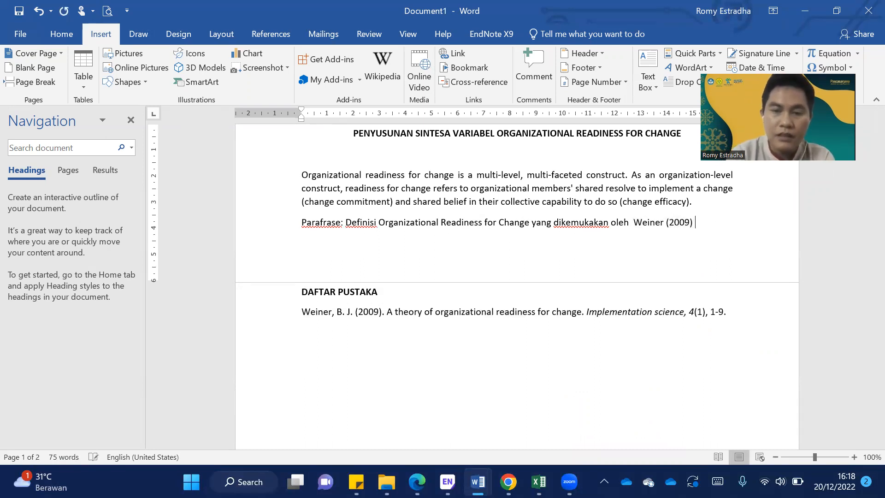
pyautogui.write('alah')
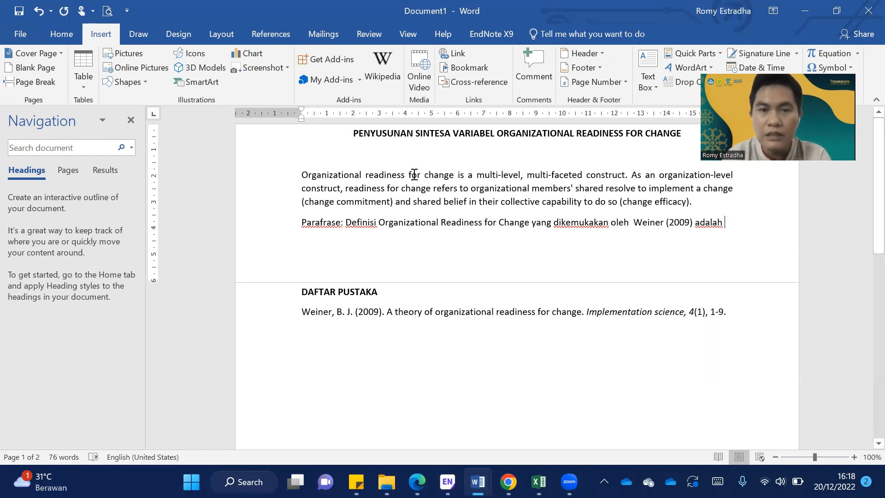
pyautogui.moveTo(410, 174); pyautogui.dragTo(688, 203)
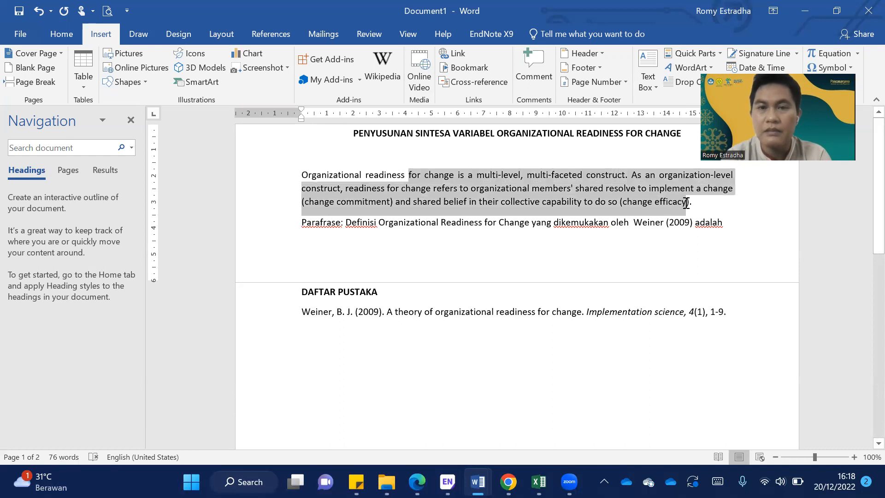
pyautogui.click(746, 224)
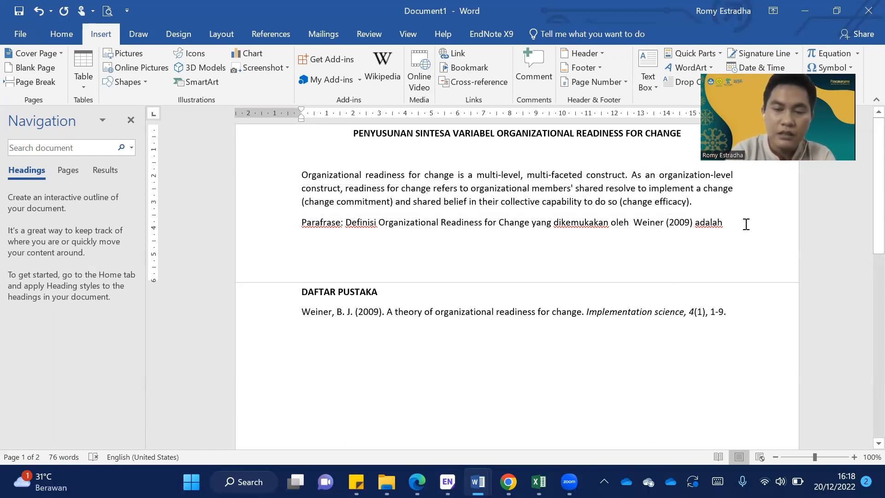
pyautogui.write('kapabilitas organisasi da')
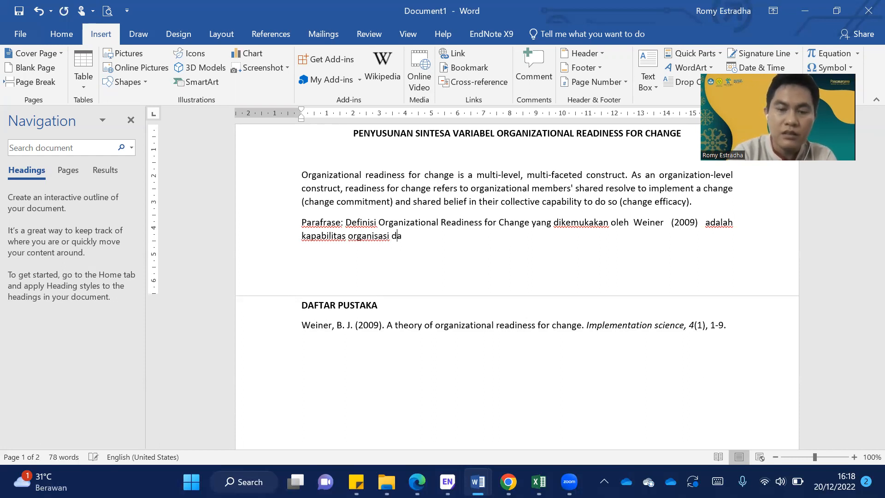
pyautogui.write('lam menghadapi ')
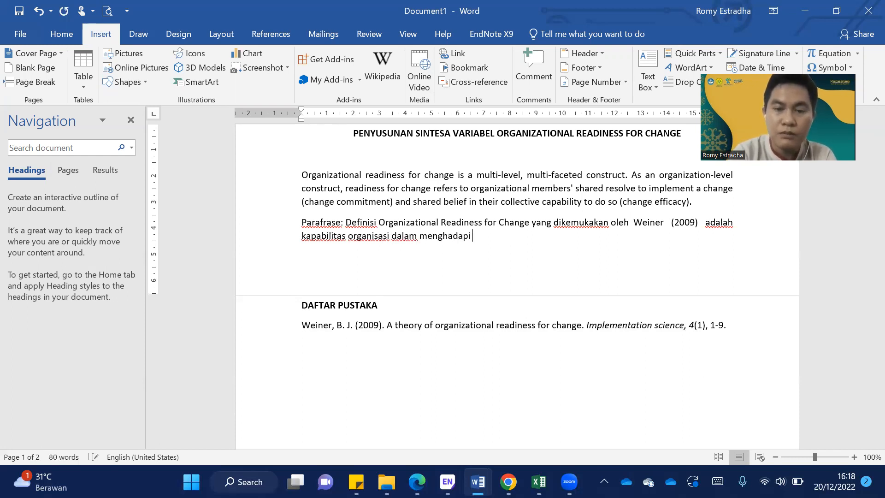
pyautogui.write('perubahan ')
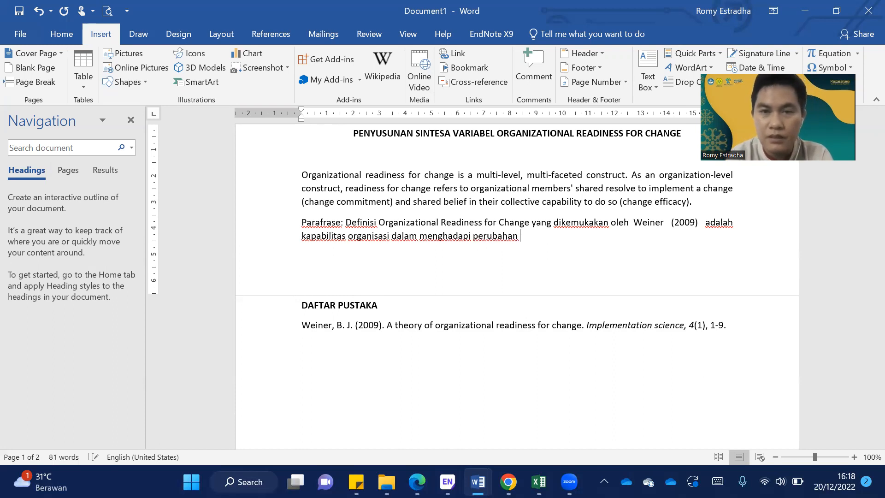
pyautogui.write('dilihat dari sisi')
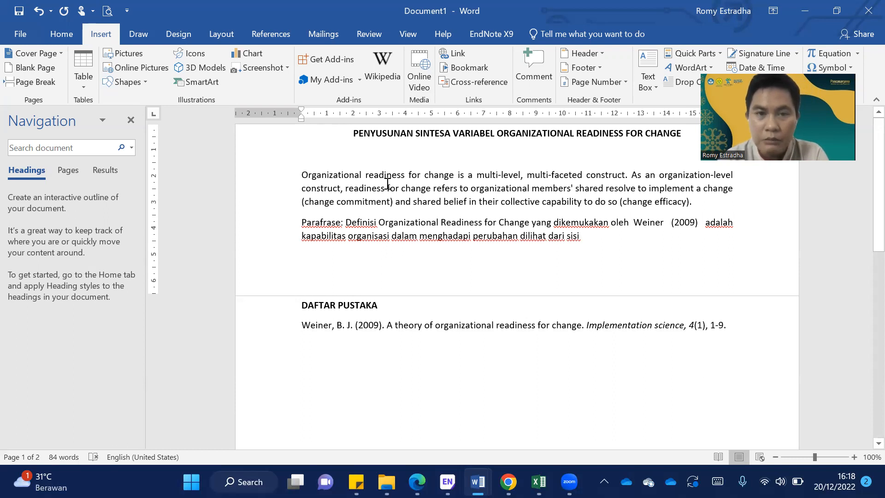
# Bold the key phrases "multi-level, multi-faceted construct" and "to implement a change" in the quoted definition
pyautogui.moveTo(476, 174); pyautogui.dragTo(609, 174)
pyautogui.hotkey('ctrl', 'b')
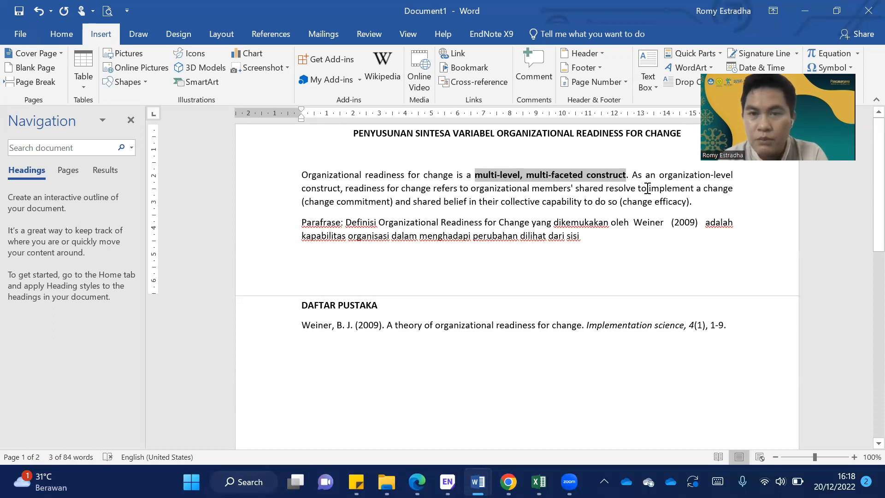
pyautogui.moveTo(638, 188); pyautogui.dragTo(733, 189)
pyautogui.hotkey('ctrl', 'b')
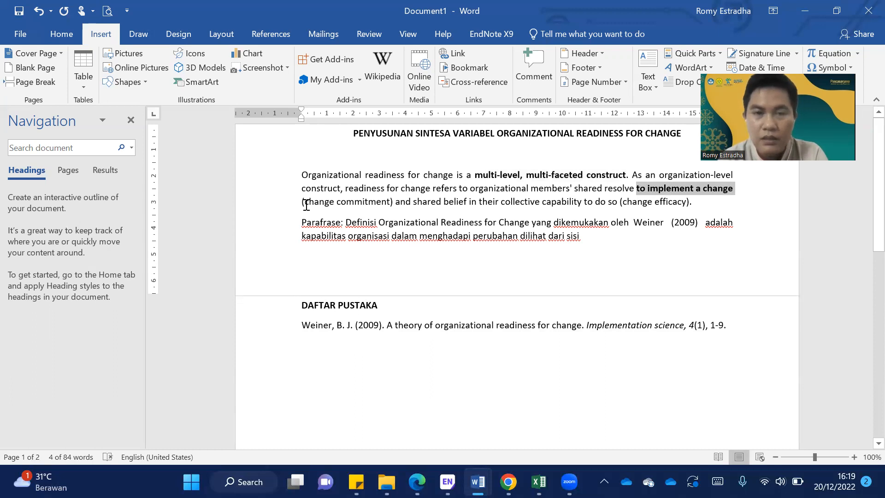
# Bold the key phrases "change commitment" and "change efficacy" in the quoted definition
pyautogui.moveTo(305, 203); pyautogui.dragTo(391, 203)
pyautogui.hotkey('ctrl', 'b')
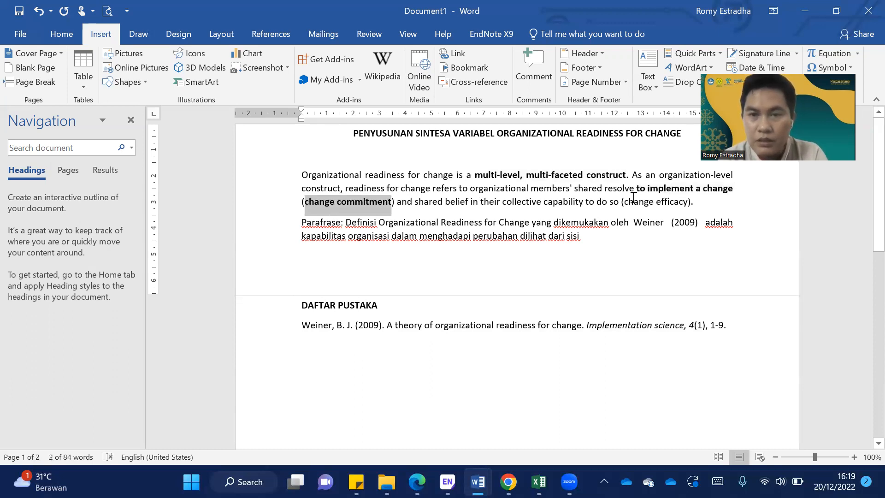
pyautogui.moveTo(623, 201); pyautogui.dragTo(683, 201)
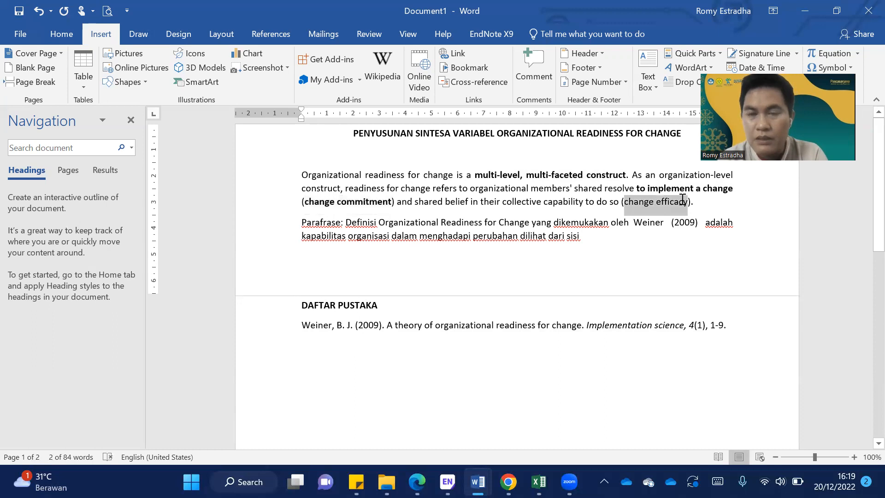
pyautogui.hotkey('ctrl', 'b')
pyautogui.click(710, 202)
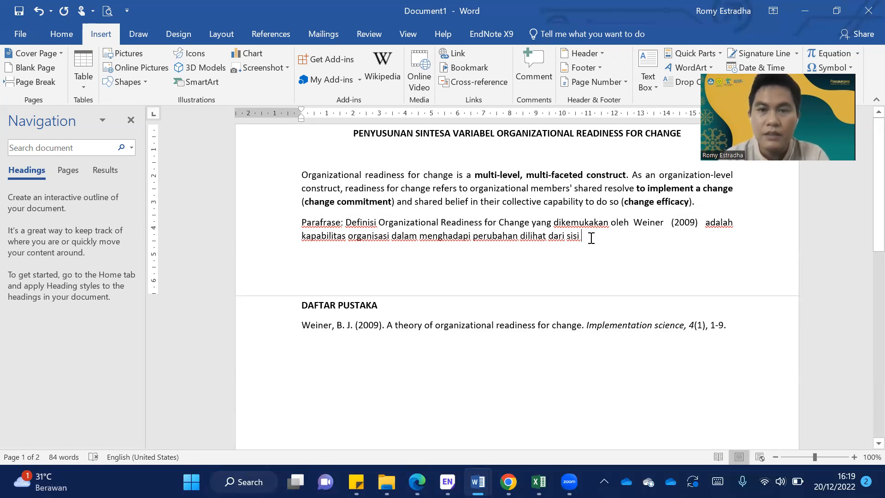
# Finish the paraphrase sentence with "perubahan komitmen organisasi dan kapabilitas keyakinan."
pyautogui.write('kemam')
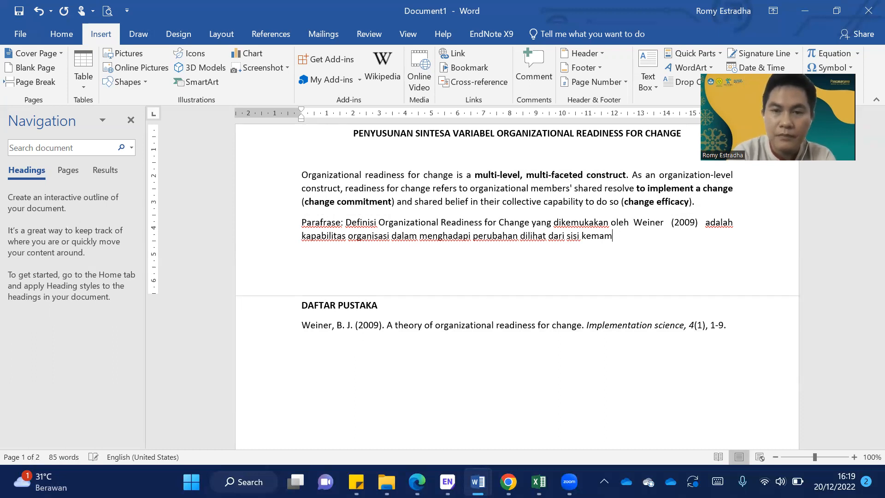
pyautogui.hotkey('ctrl', 'BackSpace')
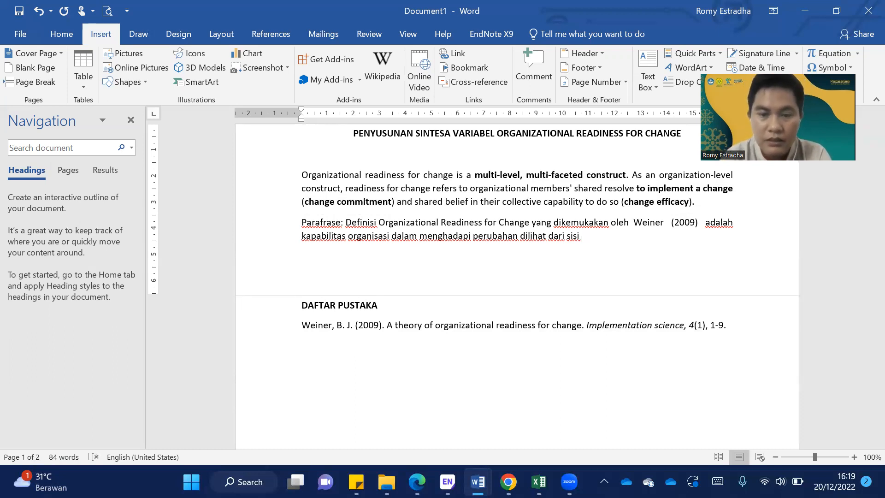
pyautogui.write('perubahan')
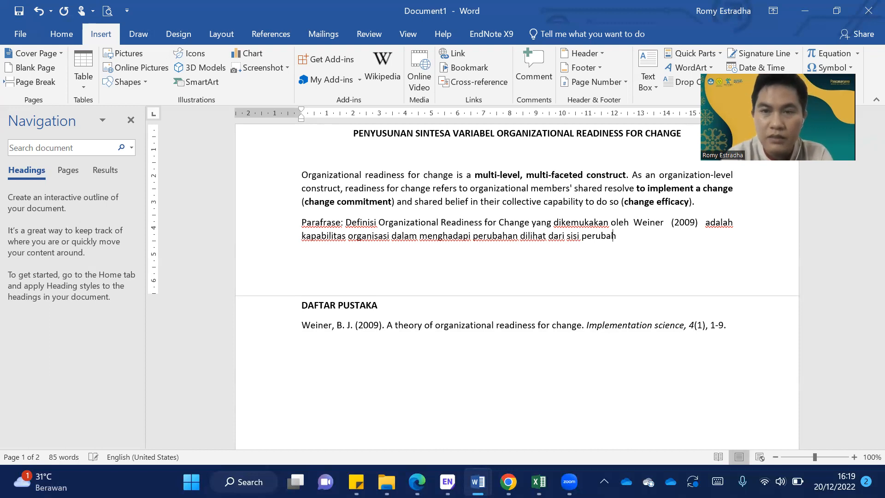
pyautogui.write(' ko')
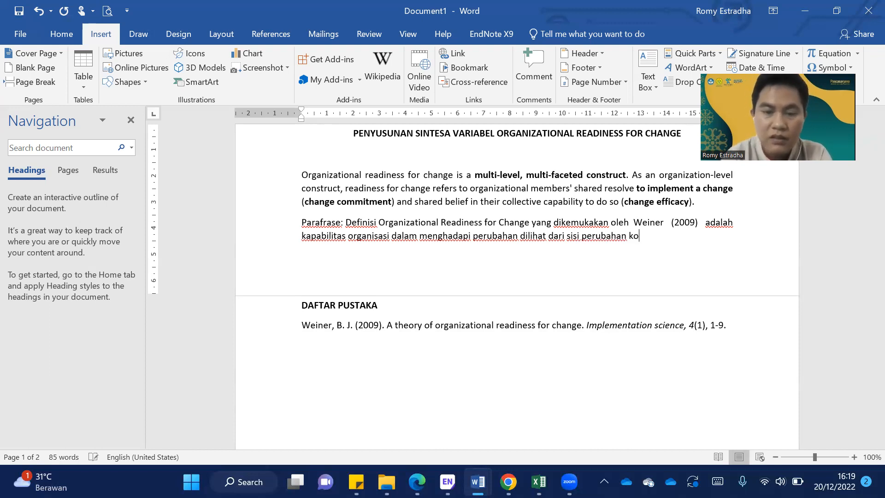
pyautogui.write('mitmen ')
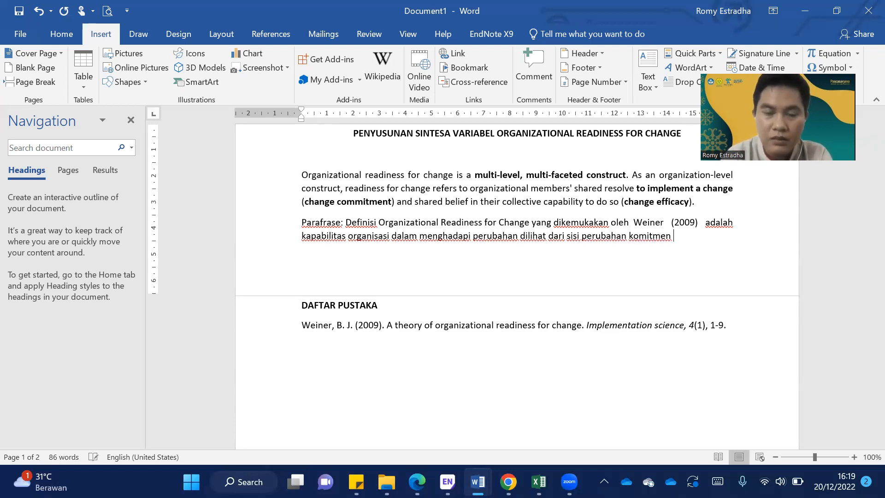
pyautogui.write('organisasi dan')
pyautogui.write(' kapabilitas')
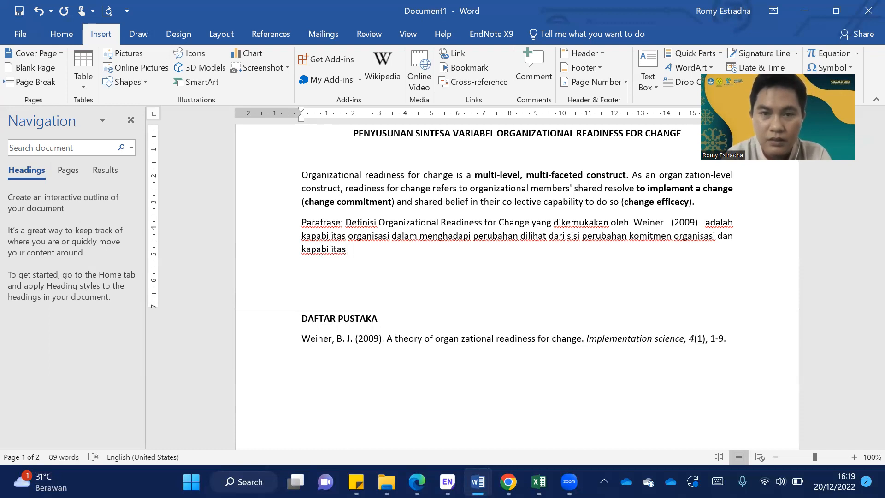
pyautogui.write(' keyakinanan')
pyautogui.press('BackSpace')
pyautogui.press('BackSpace')
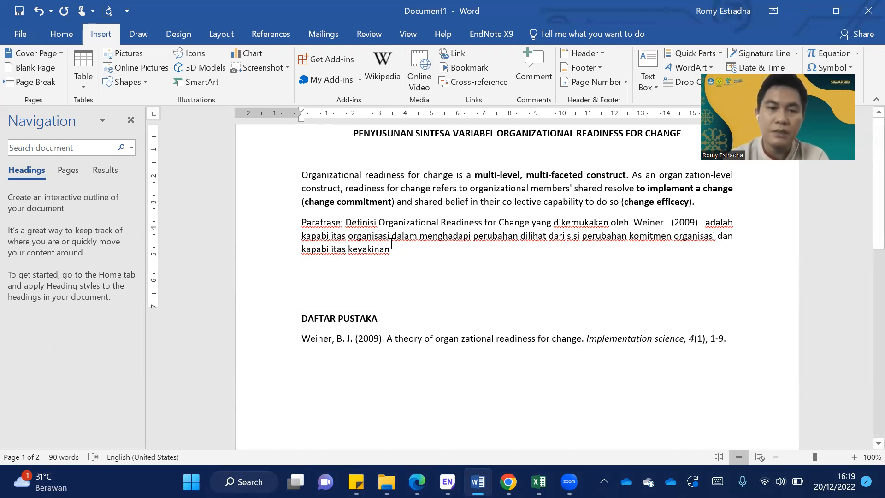
pyautogui.moveTo(395, 251); pyautogui.dragTo(297, 218)
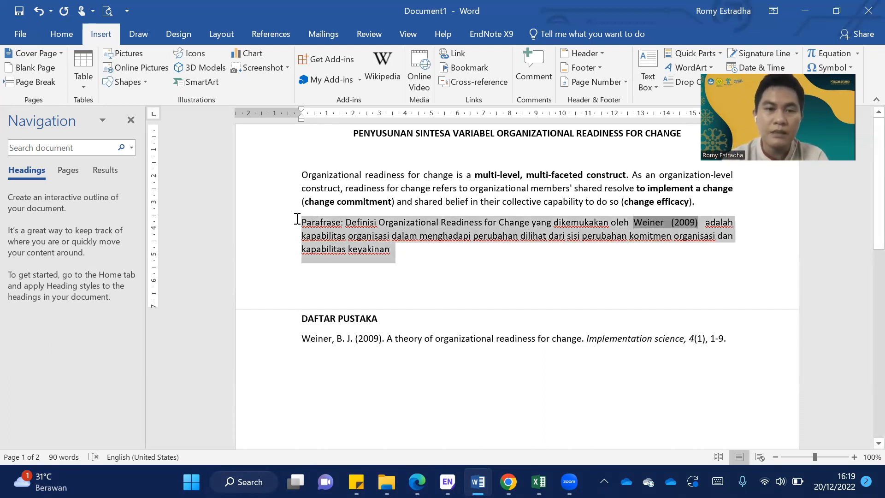
pyautogui.click(398, 250)
pyautogui.write('.')
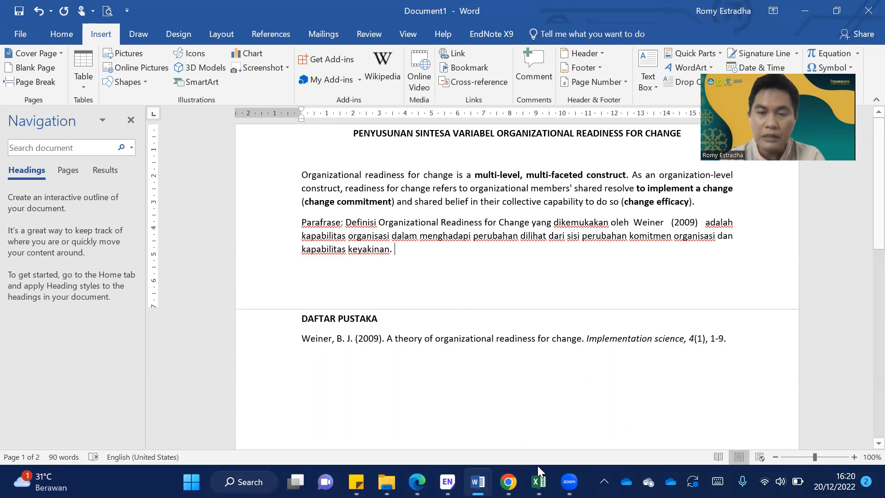
# Switch to the Mapping Definitions.xlsx workbook in Excel and examine the ORC sheet's variable title and the first source's author and definition
pyautogui.click(538, 480)
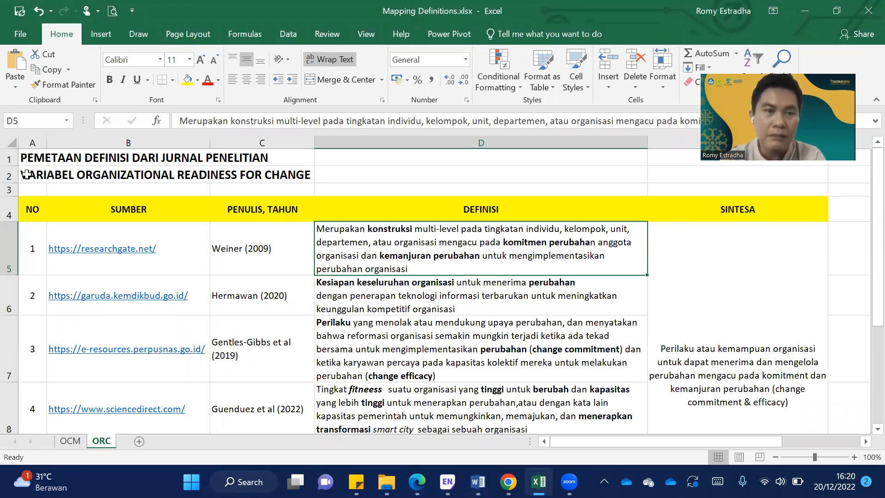
pyautogui.click(27, 174)
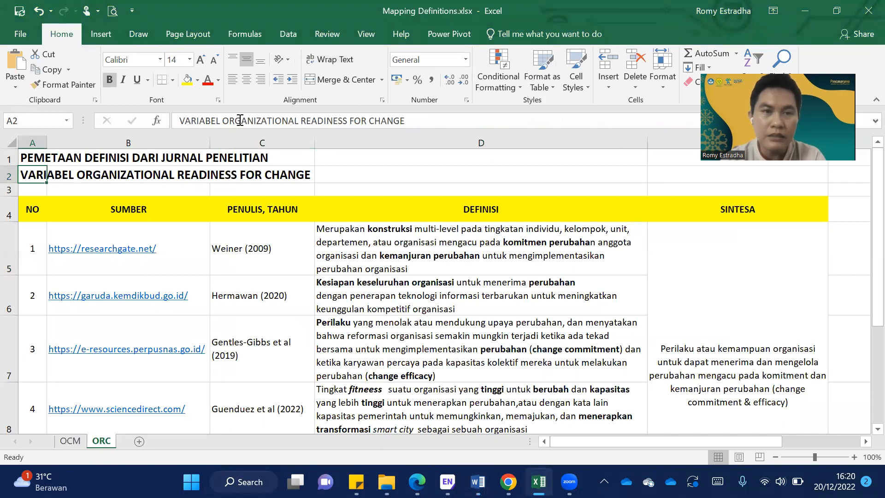
pyautogui.moveTo(223, 121); pyautogui.dragTo(288, 121)
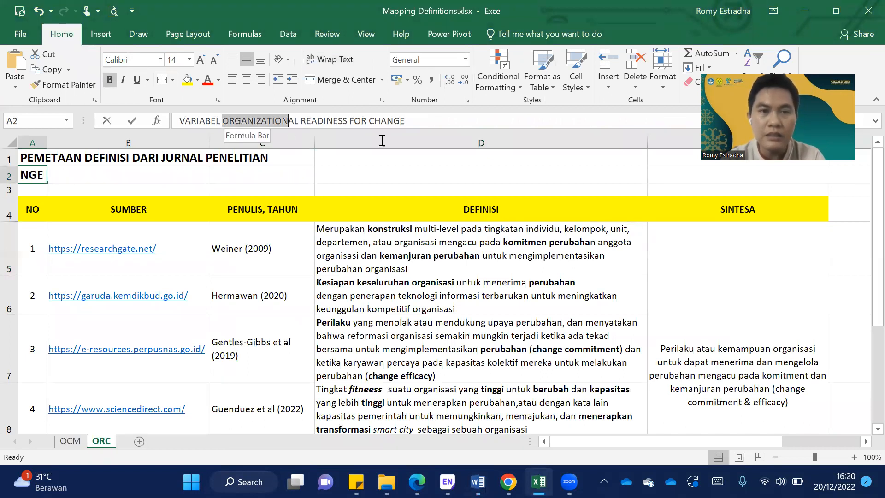
pyautogui.click(360, 224)
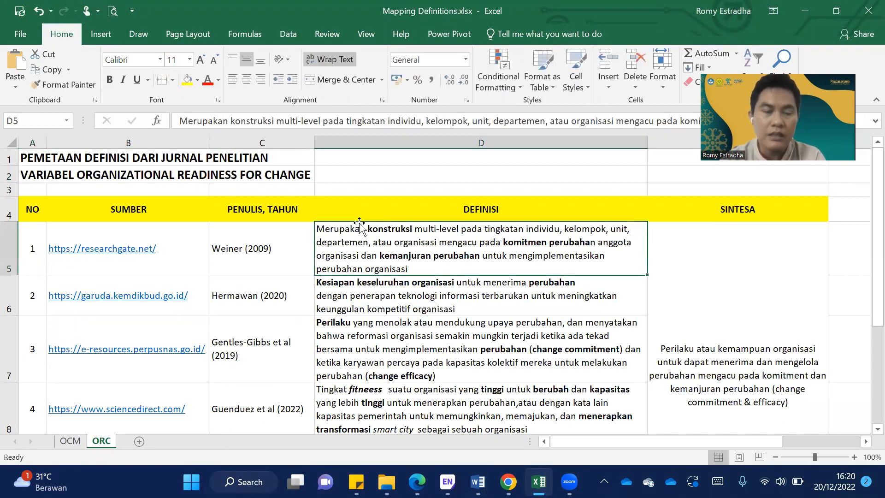
pyautogui.click(241, 248)
pyautogui.click(354, 243)
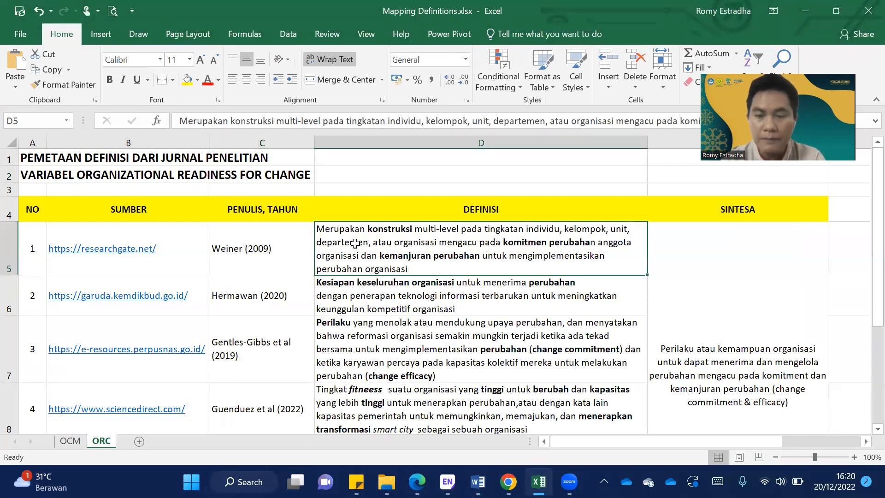
# Go through the author and year entries of the six mapped sources one by one
pyautogui.press('Left')
pyautogui.press('Down')
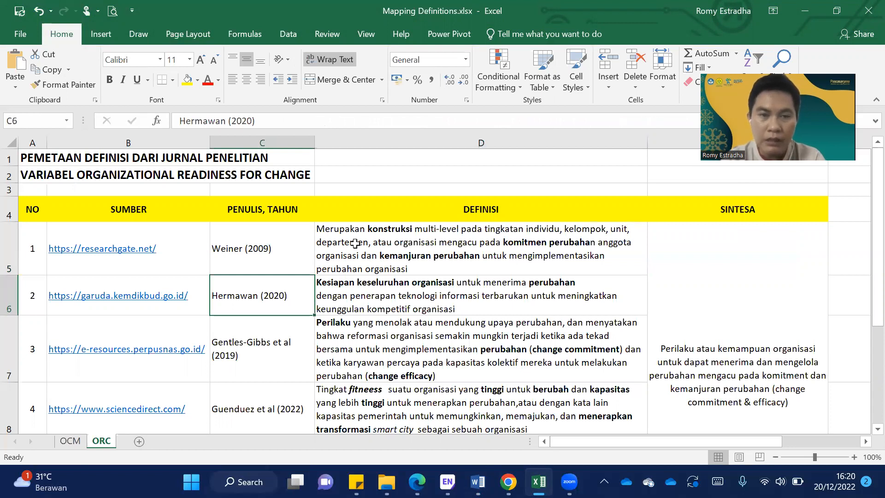
pyautogui.press('Down')
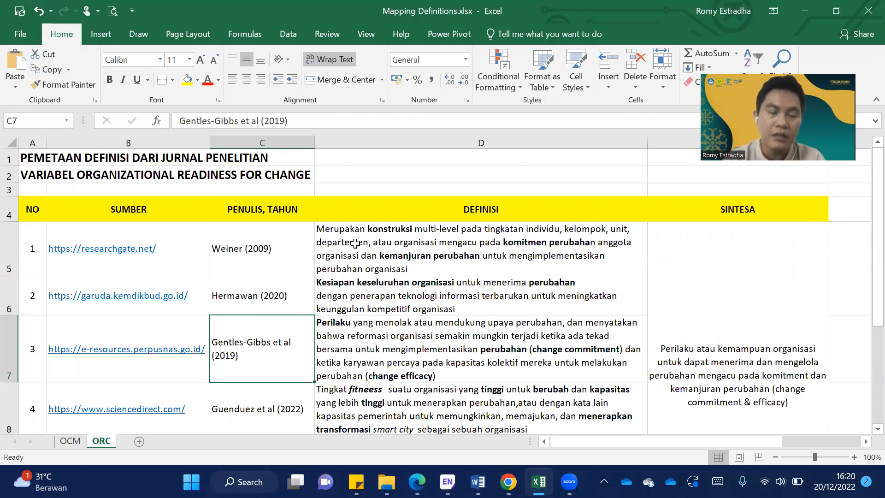
pyautogui.press('Down')
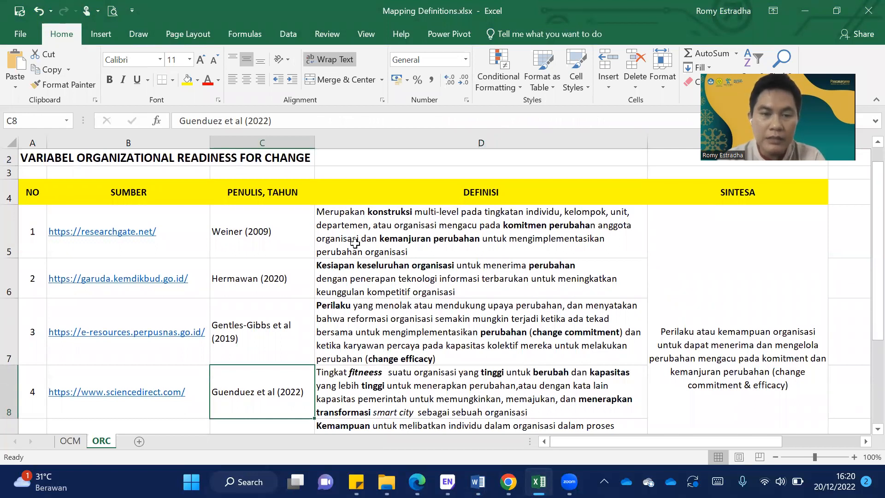
pyautogui.press('Down')
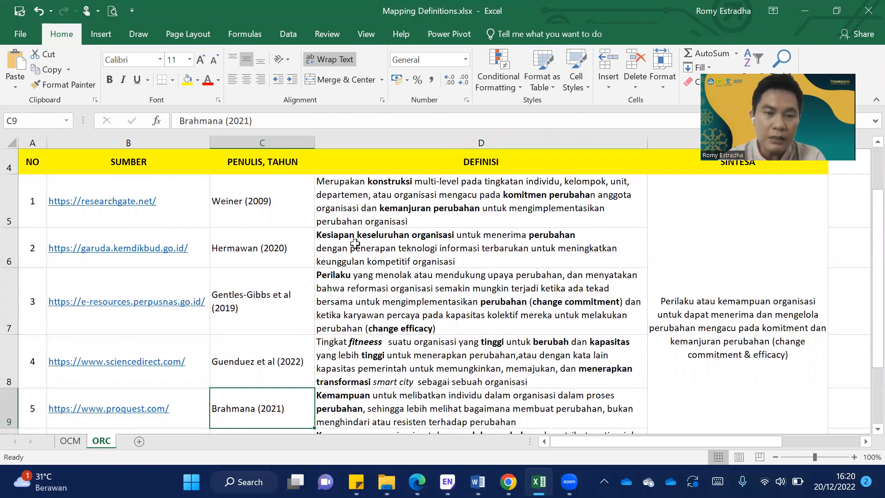
pyautogui.press('Down')
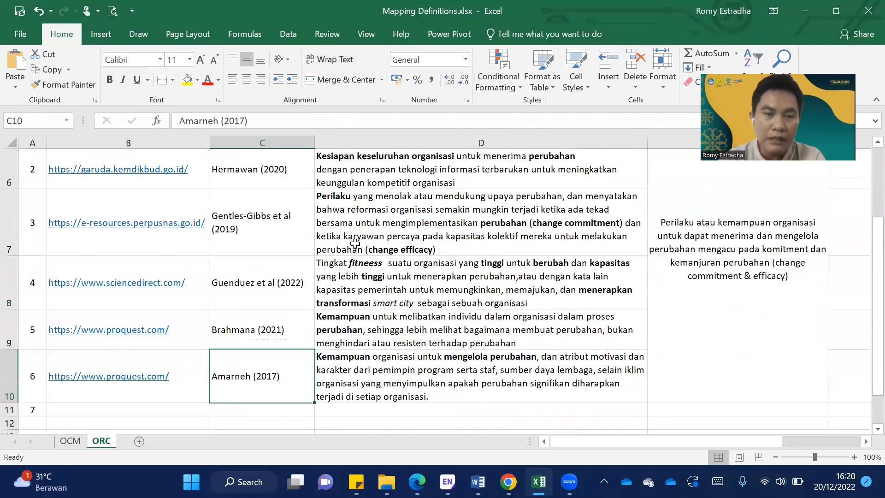
pyautogui.press('Up')
pyautogui.press('Up')
pyautogui.press('Up')
pyautogui.press('Up')
pyautogui.press('Up')
pyautogui.press('Up')
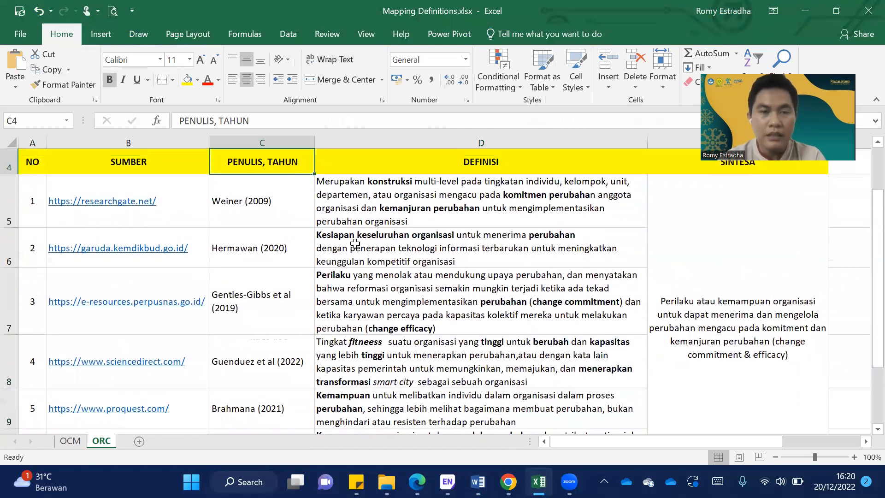
# Select the definitions of all six sources, D5:D10, to review them together
pyautogui.press('Down')
pyautogui.press('Right')
pyautogui.hotkey('shift', 'Down')
pyautogui.hotkey('shift', 'Down')
pyautogui.hotkey('shift', 'Down')
pyautogui.hotkey('shift', 'Down')
pyautogui.hotkey('shift', 'Down')
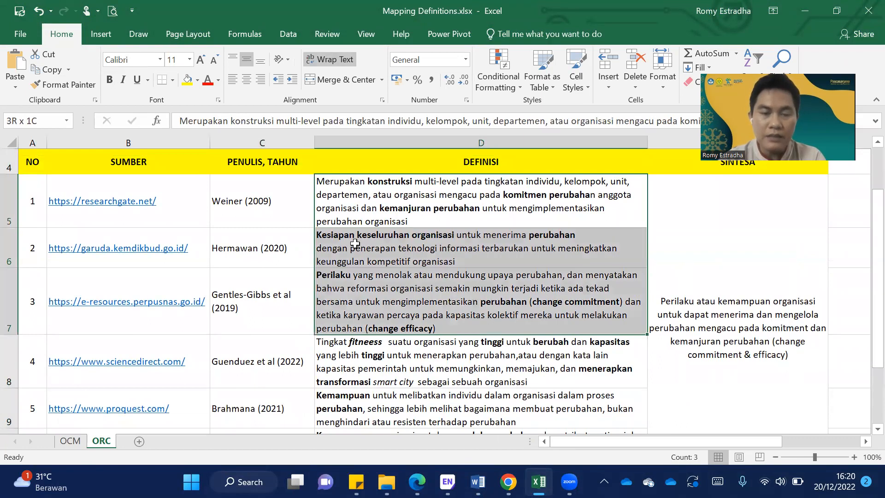
pyautogui.scroll(-1, 355, 243)
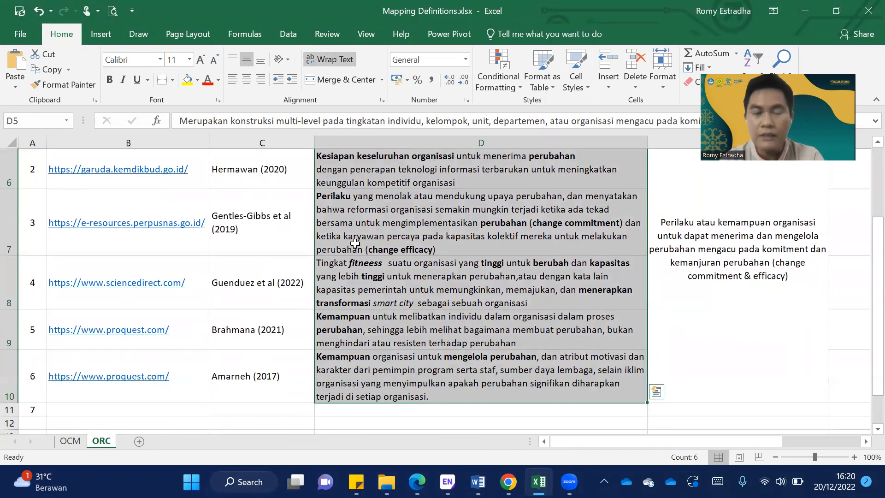
pyautogui.press('Up')
pyautogui.press('Down')
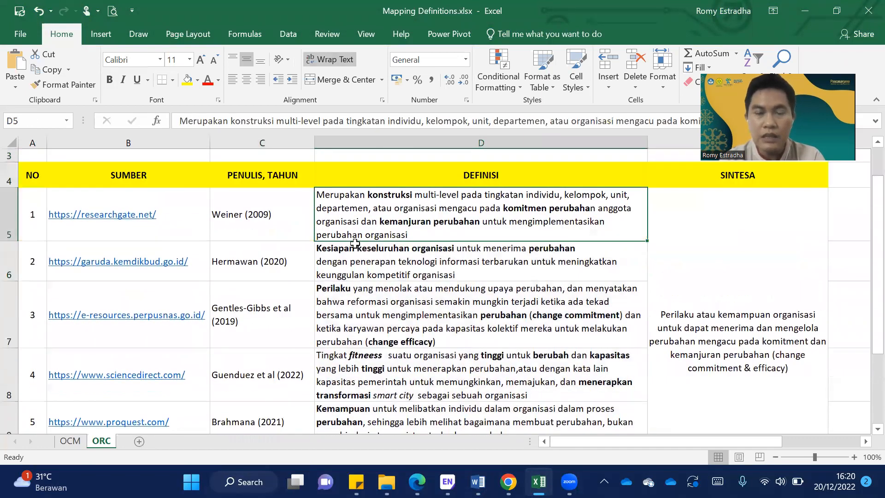
pyautogui.hotkey('shift', 'Down')
pyautogui.hotkey('shift', 'Down')
pyautogui.hotkey('shift', 'Down')
pyautogui.hotkey('shift', 'Down')
pyautogui.hotkey('shift', 'Down')
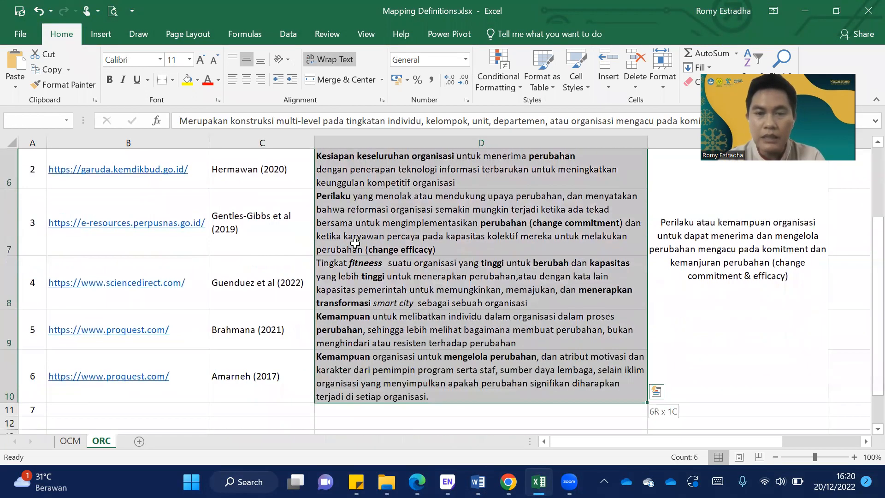
# Examine the full synthesis text in the merged SINTESA cell, leaving the cell without edits
pyautogui.press('Right')
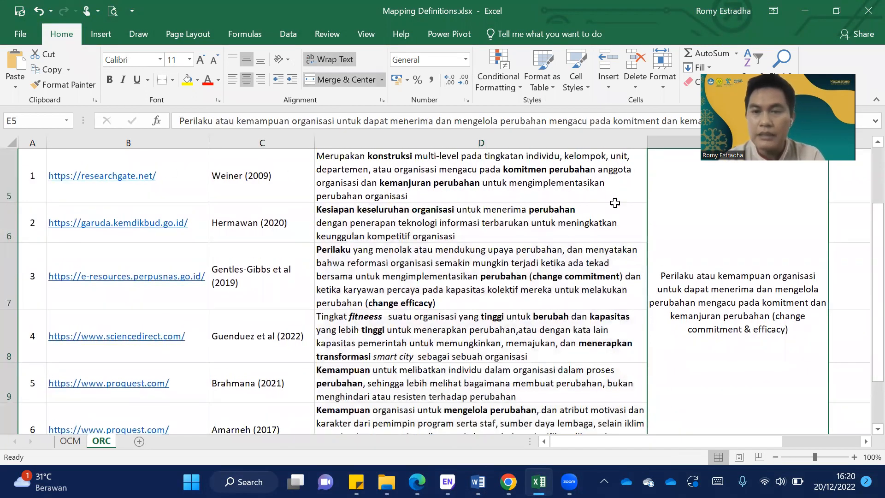
pyautogui.press('Up')
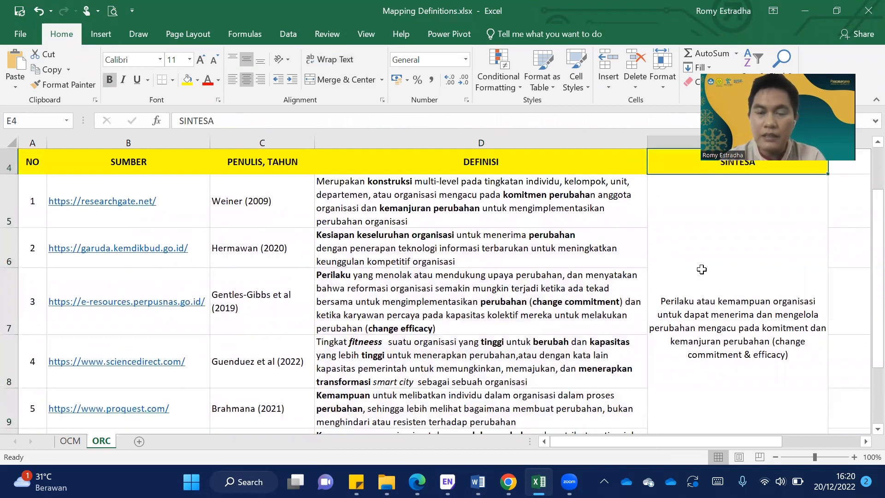
pyautogui.doubleClick(663, 304)
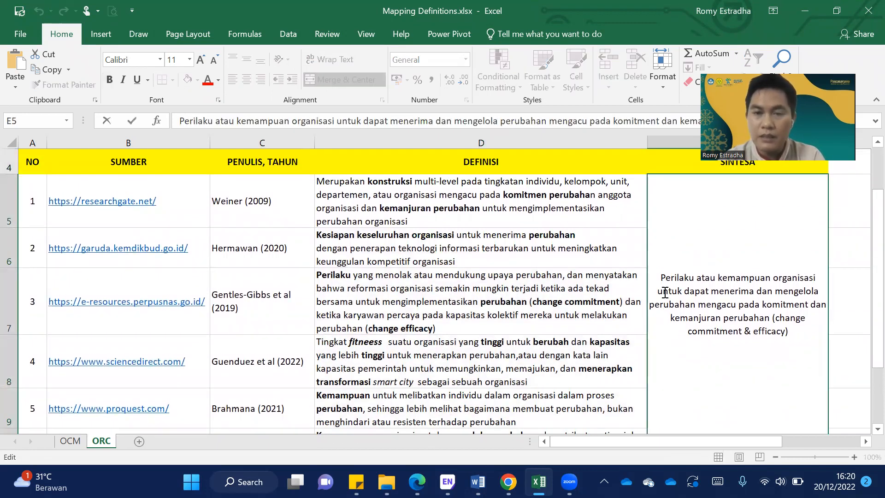
pyautogui.moveTo(662, 279); pyautogui.dragTo(811, 337)
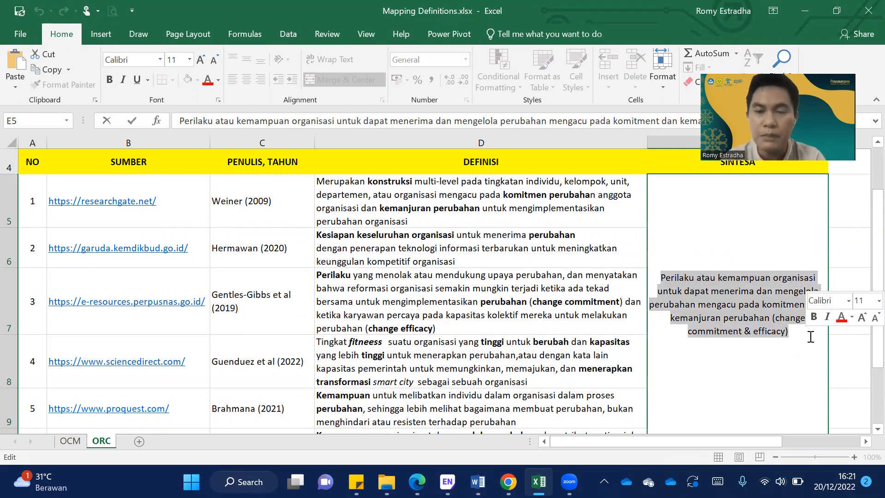
pyautogui.press('Escape')
pyautogui.press('Down')
pyautogui.press('Up')
pyautogui.press('Left')
pyautogui.press('Left')
pyautogui.press('Up')
pyautogui.press('Up')
pyautogui.press('Up')
pyautogui.press('Up')
pyautogui.press('Up')
pyautogui.press('Up')
pyautogui.press('Up')
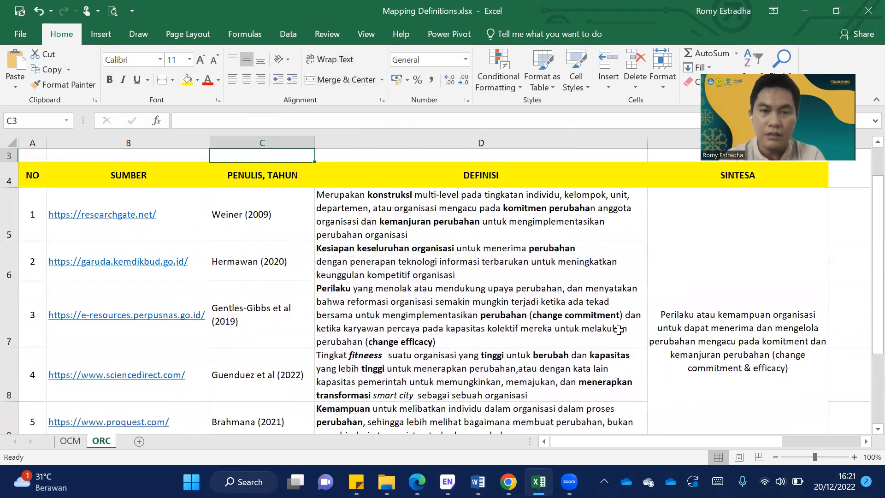
# Copy the first source's definition text from D5 and paste it in Word over the quoted definition and paraphrase
pyautogui.doubleClick(354, 214)
pyautogui.moveTo(408, 235); pyautogui.dragTo(312, 184)
pyautogui.hotkey('ctrl', 'c')
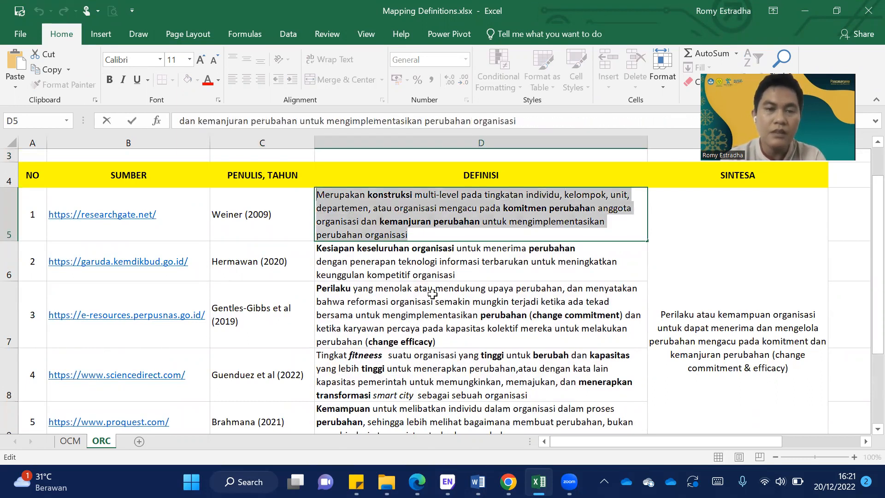
pyautogui.hotkey('alt', 'Tab')
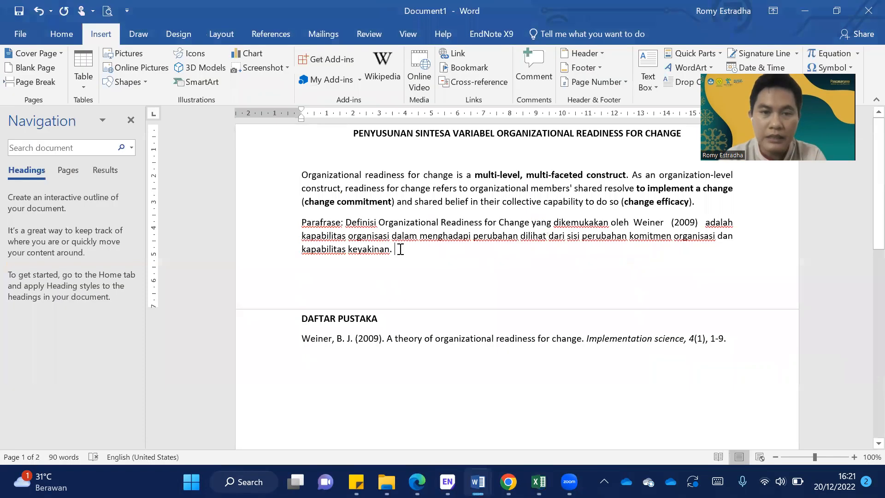
pyautogui.moveTo(401, 249); pyautogui.dragTo(305, 176)
pyautogui.hotkey('ctrl', 'v')
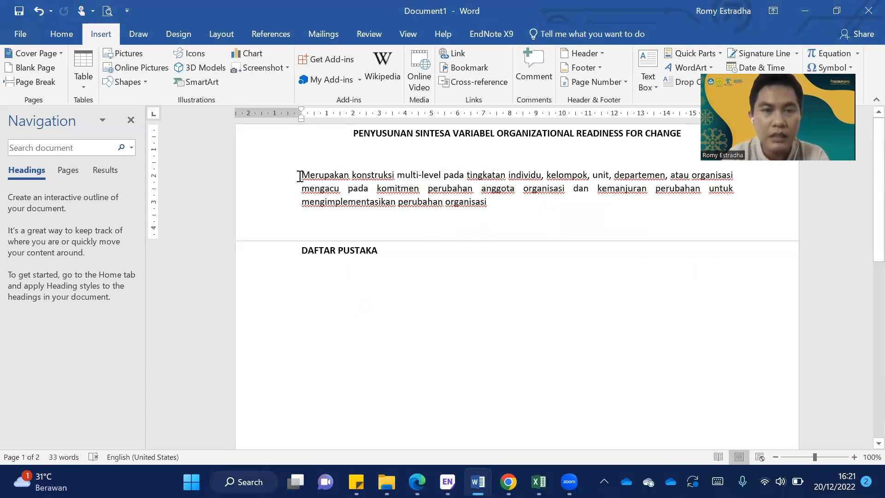
# Insert the EndNote citation for "A theory of organizational readiness for change" (2009) before the pasted definition and display it as Author (Year)
pyautogui.scroll(1, 358, 78)
pyautogui.scroll(-10, 358, 77)
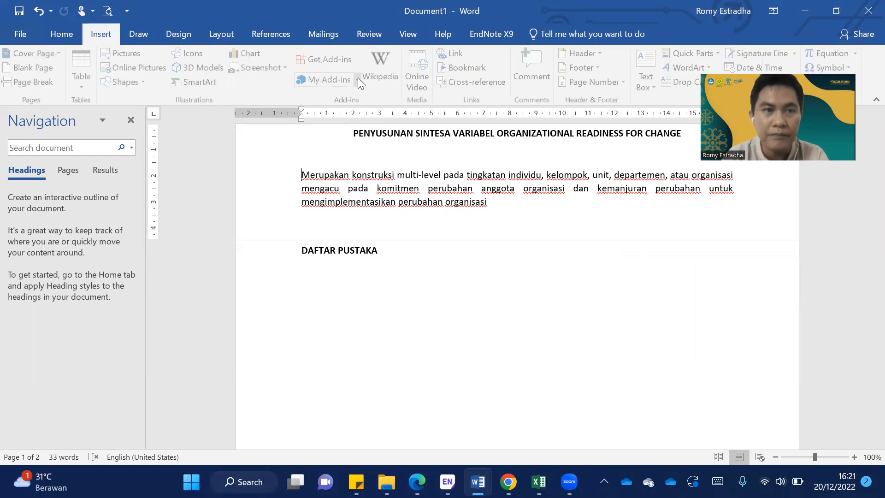
pyautogui.click(14, 59)
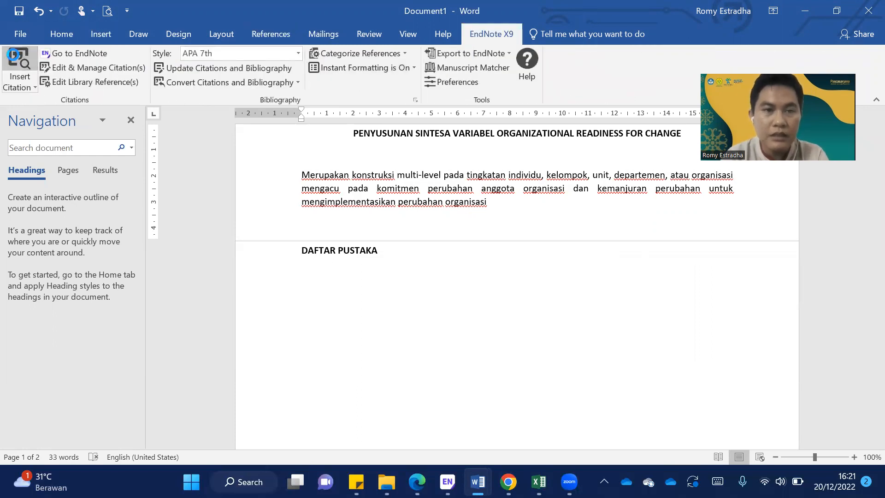
pyautogui.doubleClick(253, 107)
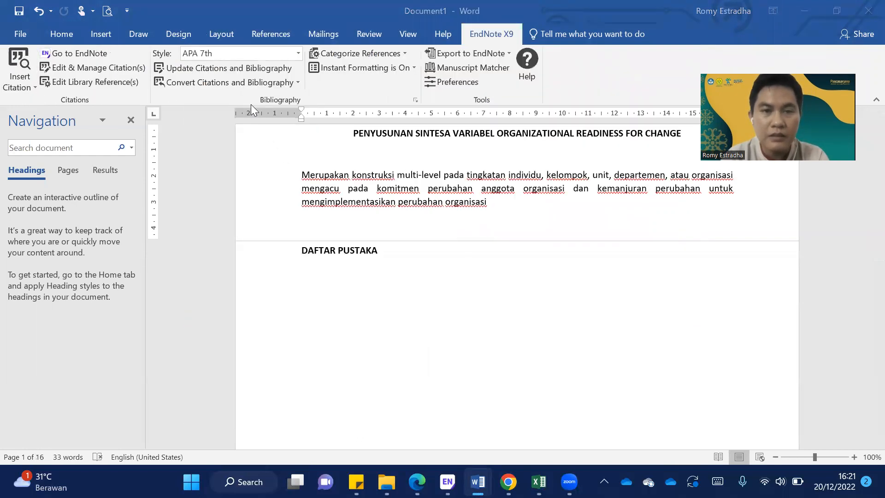
pyautogui.rightClick(351, 176)
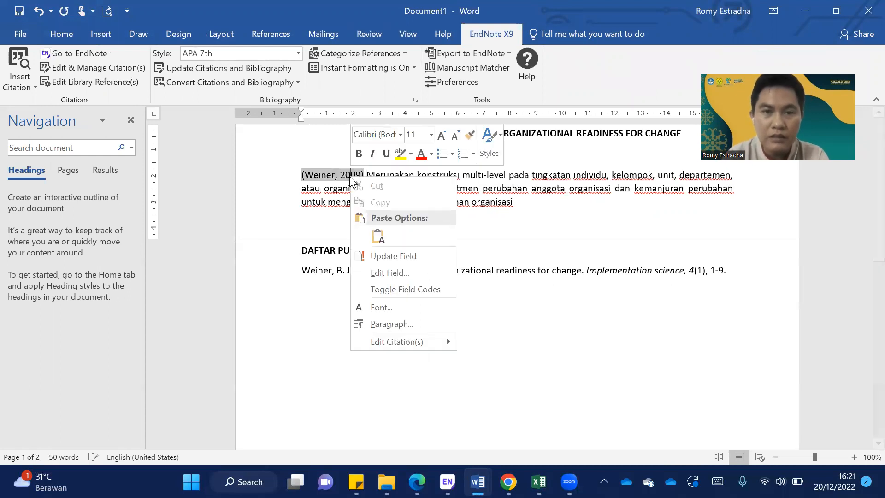
pyautogui.moveTo(422, 341)
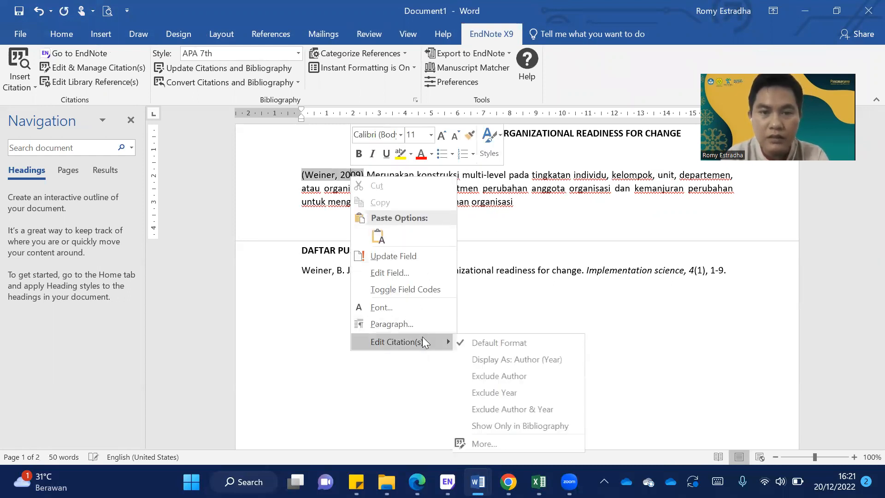
pyautogui.click(499, 354)
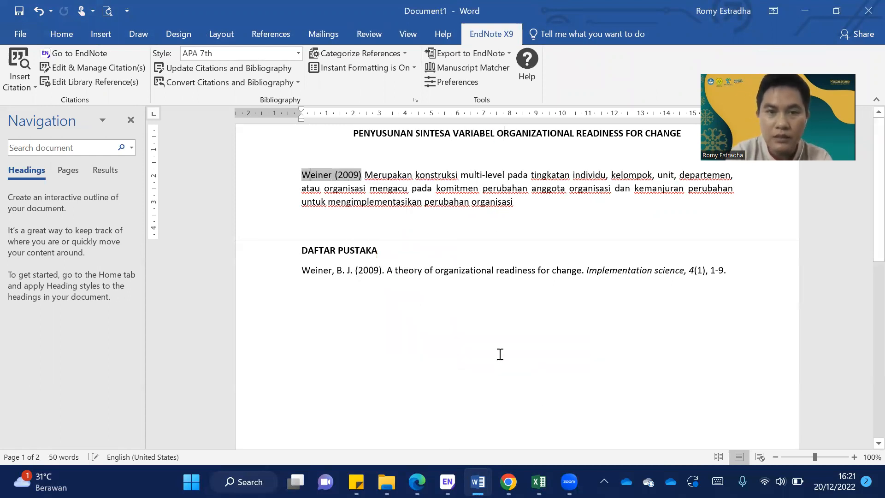
# Complete the first sentence by adding "menyebutkan bahwa ORC" after the citation, lowercasing "merupakan" and ending the definition with a period
pyautogui.click(370, 177)
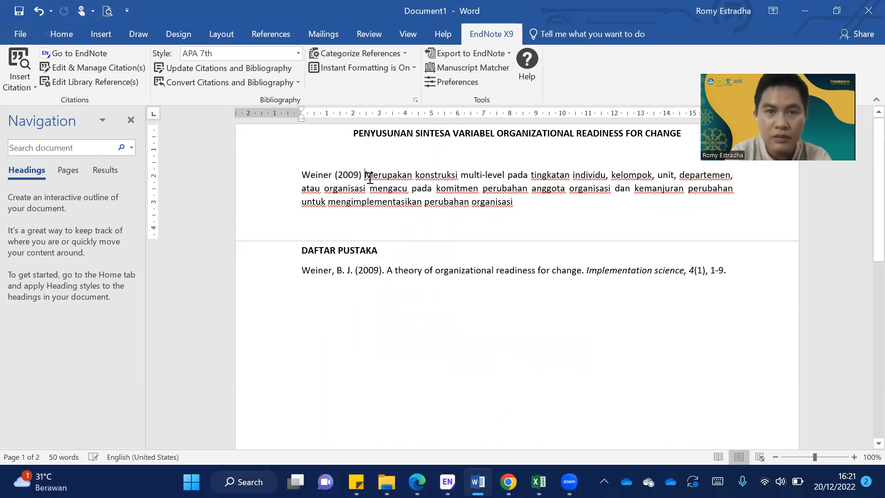
pyautogui.write('menyebutkan bahw')
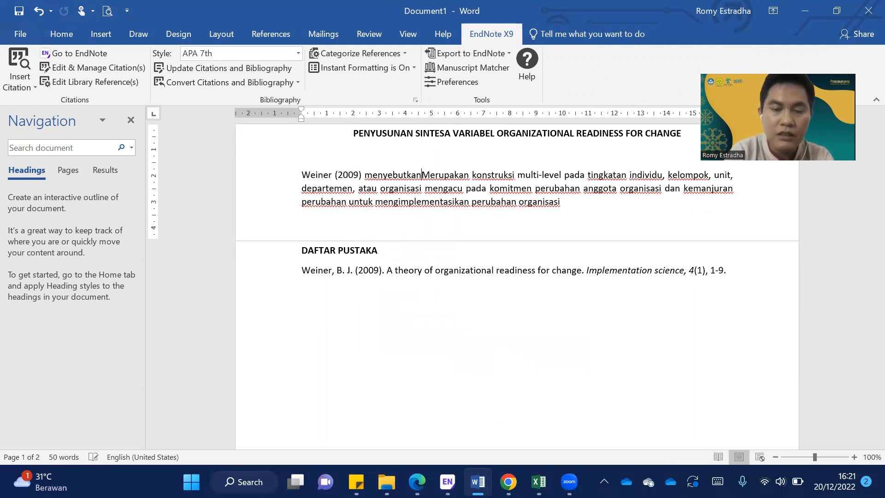
pyautogui.write('a Merupakan konstr')
pyautogui.press('BackSpace')
pyautogui.press('BackSpace')
pyautogui.write('ORC')
pyautogui.press('Delete')
pyautogui.write('m')
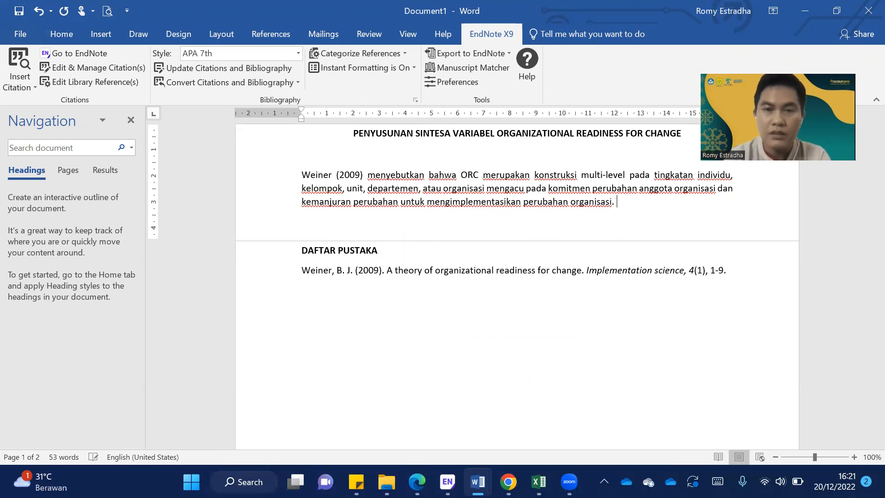
# Copy the third source's definition text from D7 in Excel and paste it in Word after the first sentence
pyautogui.hotkey('alt', 'Tab')
pyautogui.press('Escape')
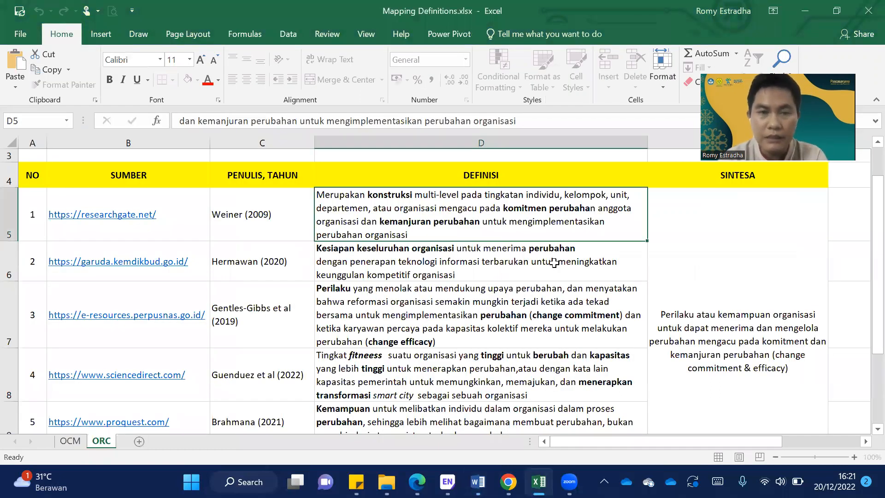
pyautogui.doubleClick(371, 322)
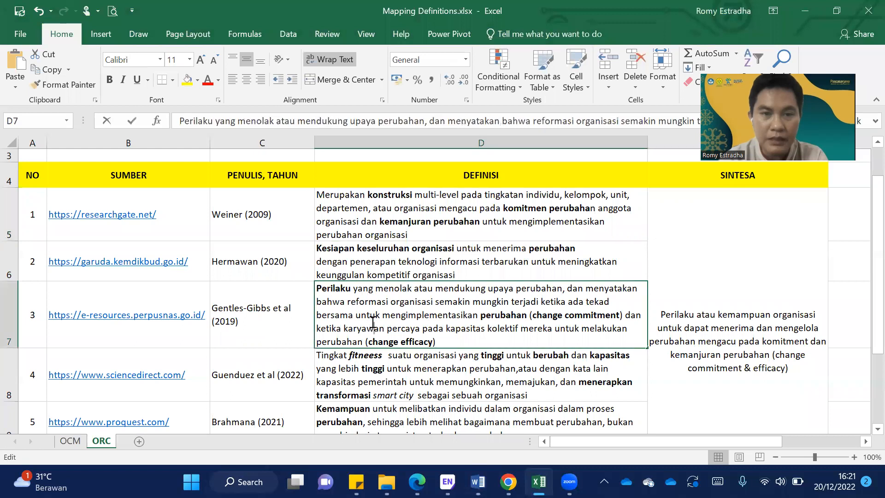
pyautogui.hotkey('ctrl', 'a')
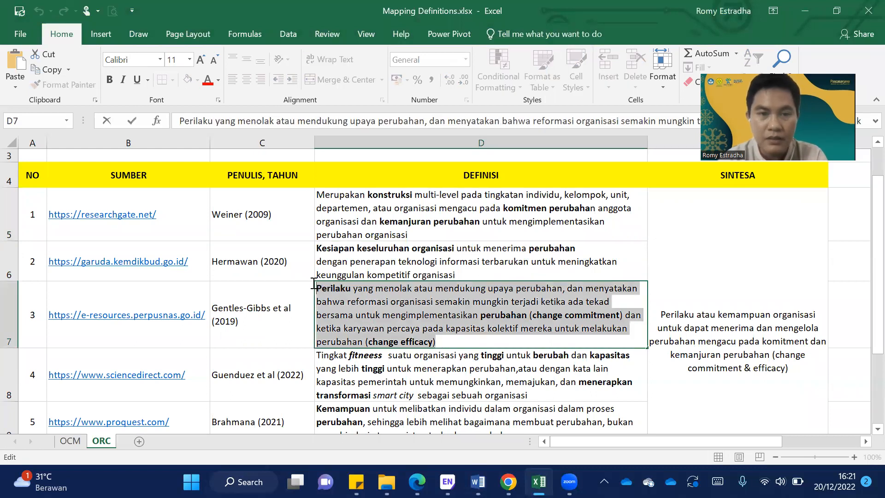
pyautogui.hotkey('alt', 'Tab')
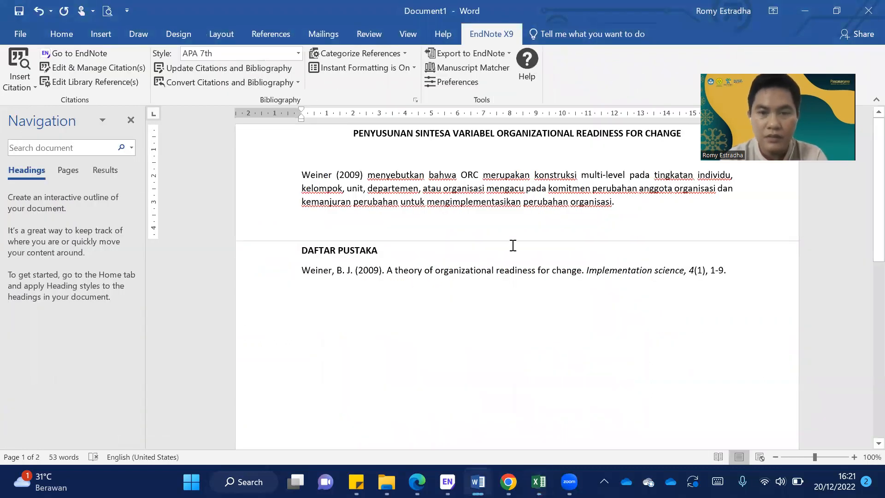
pyautogui.hotkey('ctrl', 'v')
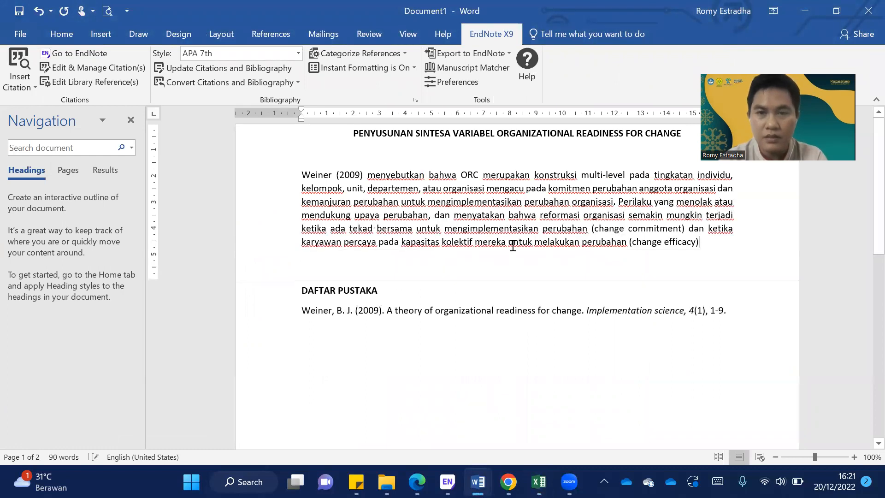
# Introduce the newly pasted definition with the connecting words "Selain itu,"
pyautogui.click(619, 203)
pyautogui.write('si. Selai')
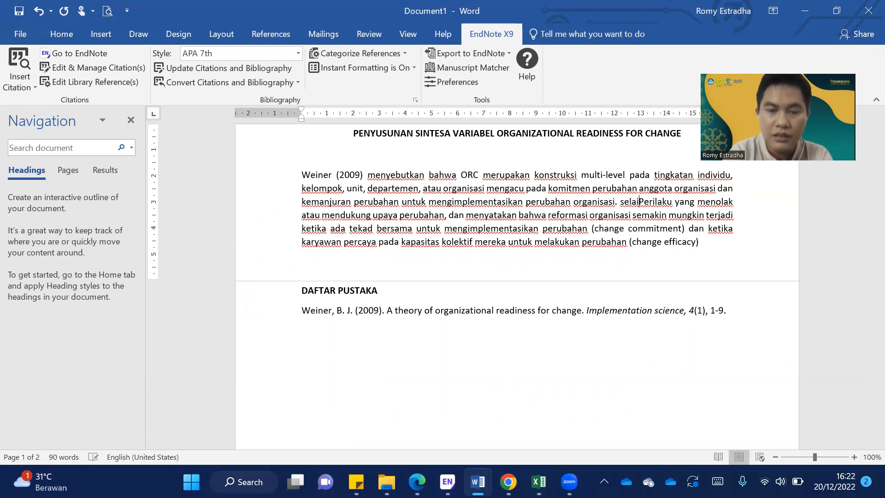
pyautogui.write('n itu,')
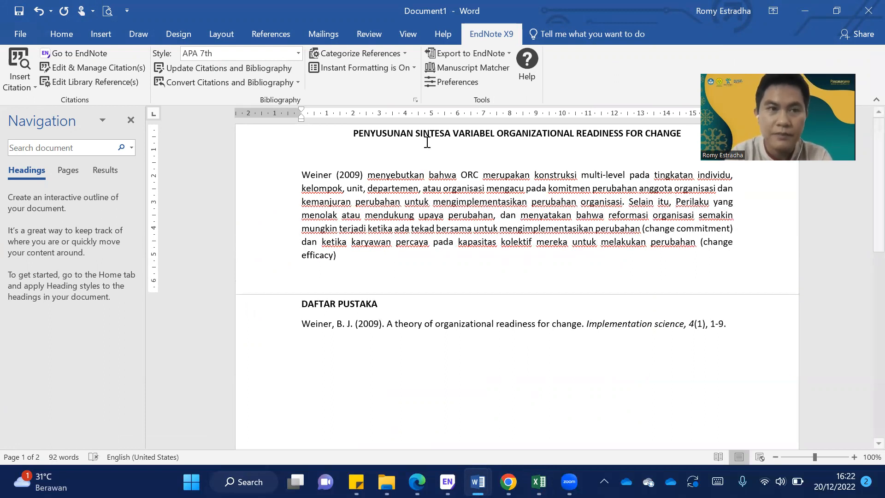
# Insert the EndNote citation for the 2019 article on readiness for change in public child welfare after "Selain itu," and display it as Author (Year)
pyautogui.click(15, 65)
pyautogui.write('gentle')
pyautogui.press('Return')
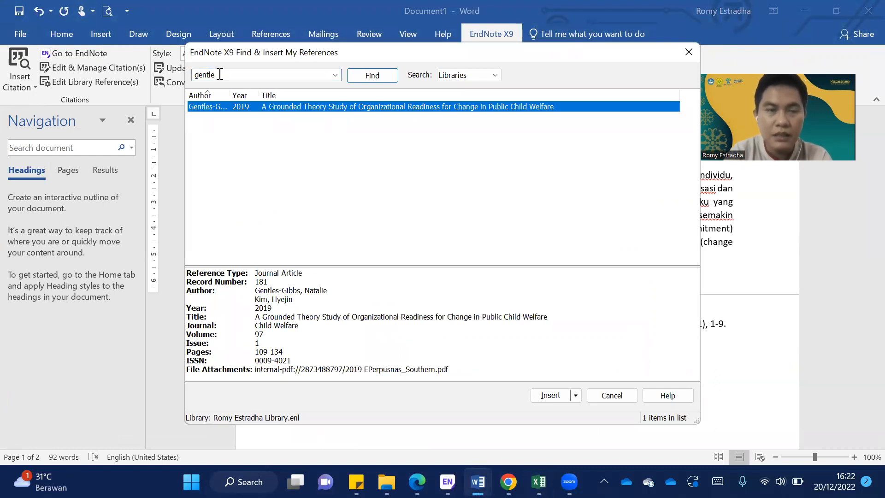
pyautogui.click(564, 395)
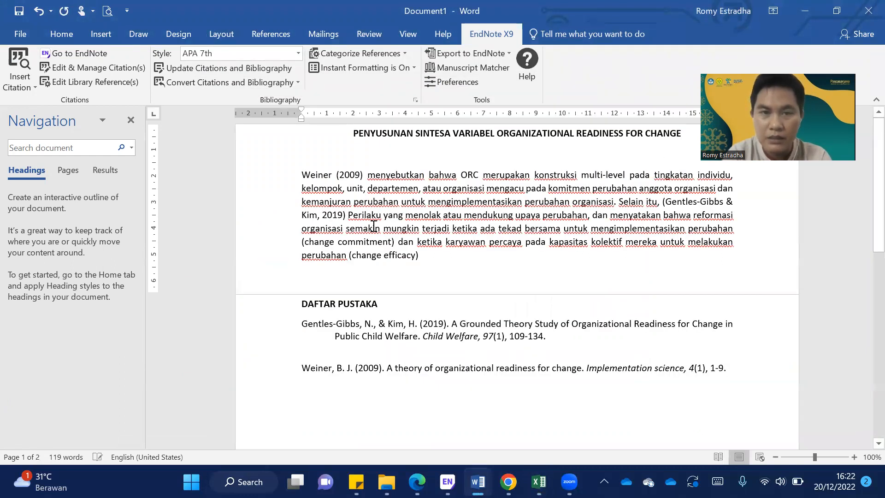
pyautogui.rightClick(332, 215)
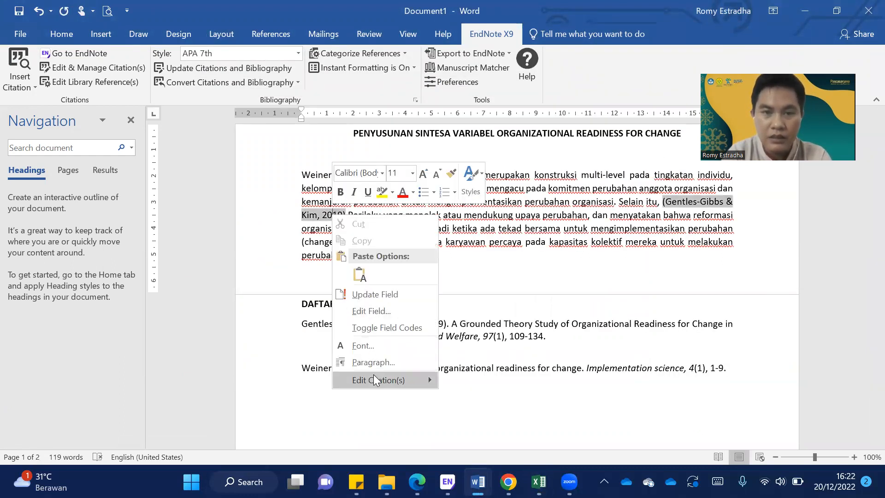
pyautogui.moveTo(425, 377)
pyautogui.click(471, 372)
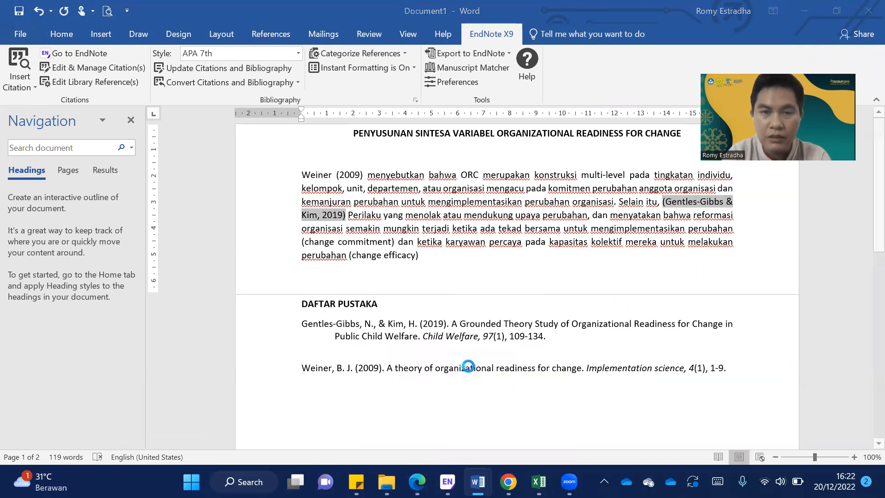
# Add "mendefinisikan ORC sebagai" after the 2019 citation, lowercase "perilaku" and end the sentence with a period
pyautogui.click(348, 215)
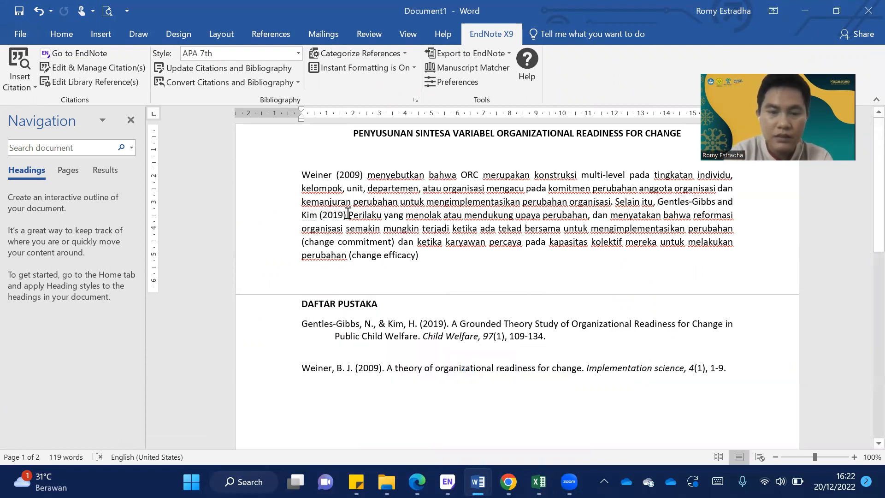
pyautogui.write('mendefinisikan ')
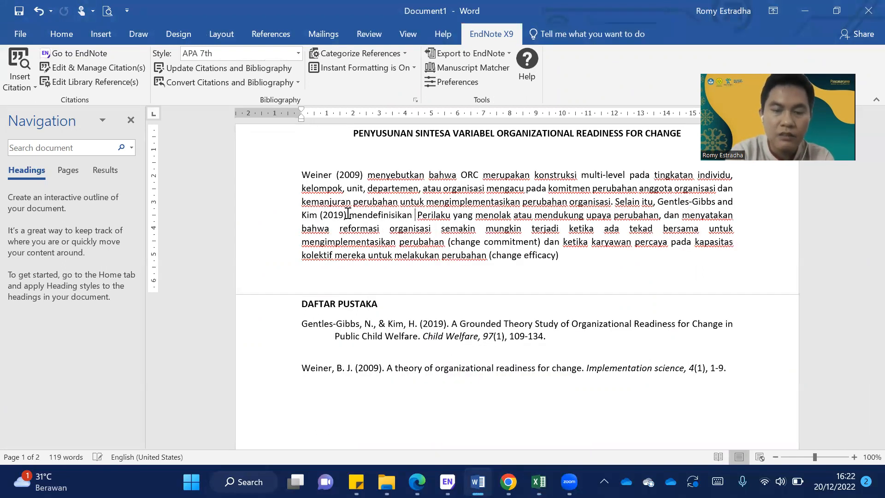
pyautogui.write('ORC sebagai')
pyautogui.press('BackSpace')
pyautogui.write('i')
pyautogui.press('Delete')
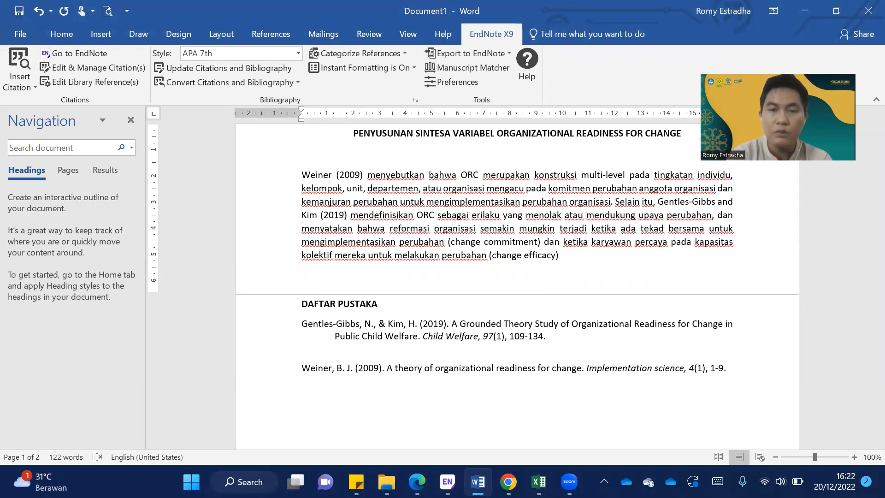
pyautogui.write('p')
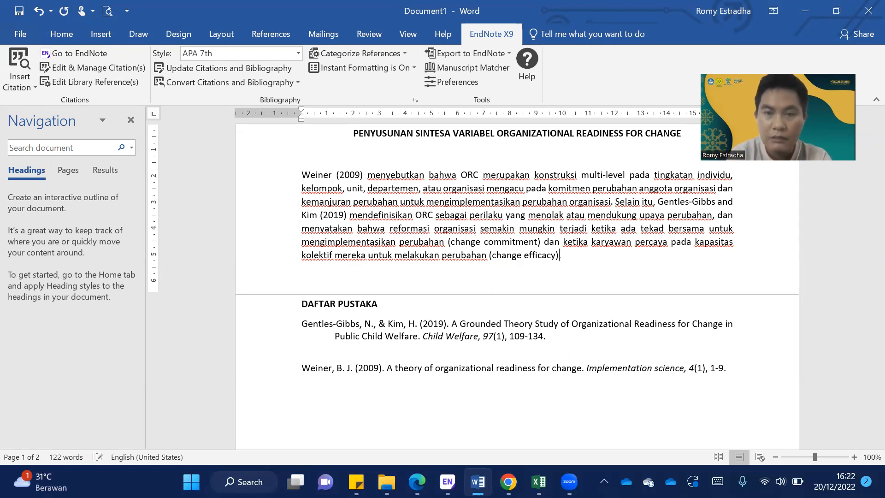
# Copy the fourth source's definition text from D8 in Excel and return to the Word document
pyautogui.hotkey('alt', 'Tab')
pyautogui.scroll(-2, 442, 304)
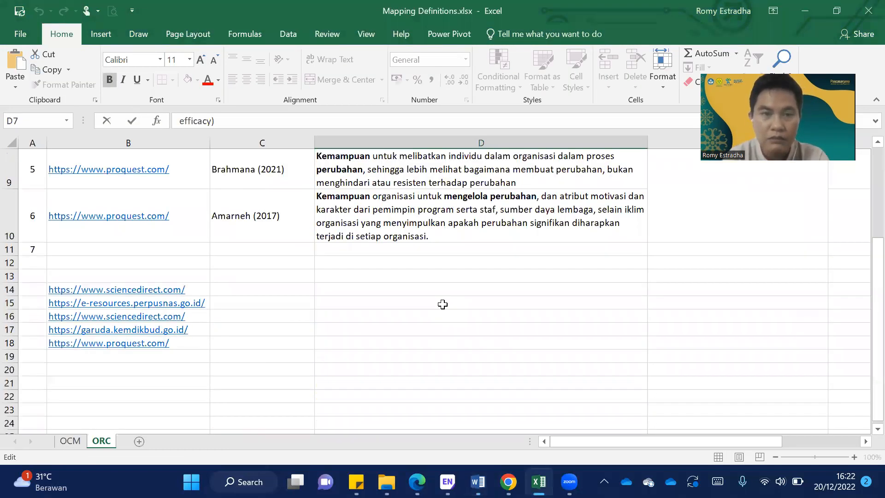
pyautogui.press('Return')
pyautogui.scroll(2, 400, 165)
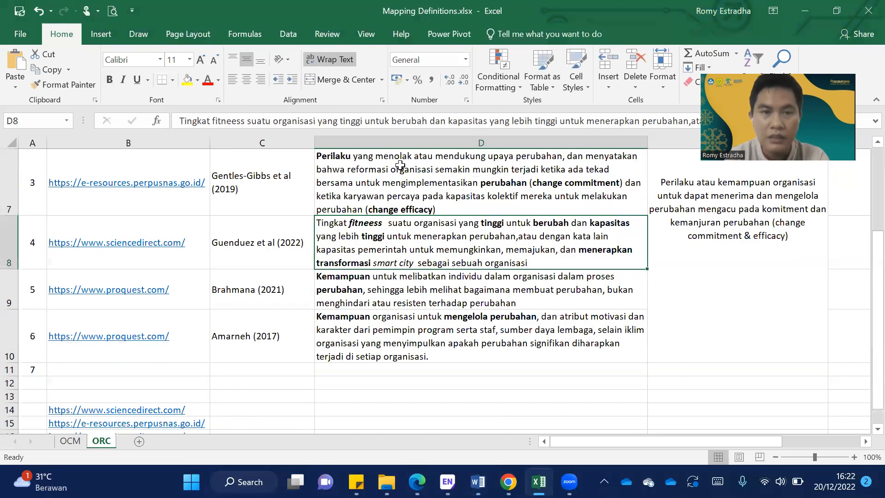
pyautogui.doubleClick(530, 257)
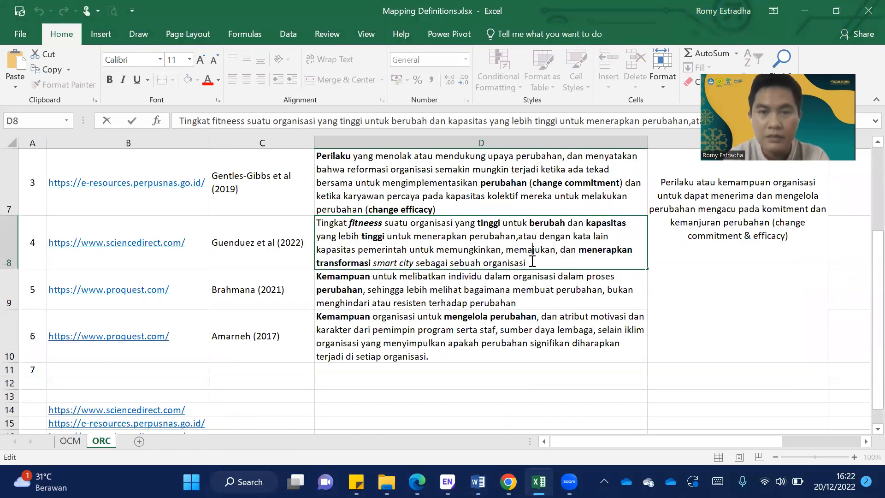
pyautogui.moveTo(450, 250); pyautogui.dragTo(312, 214)
pyautogui.hotkey('ctrl', 'c')
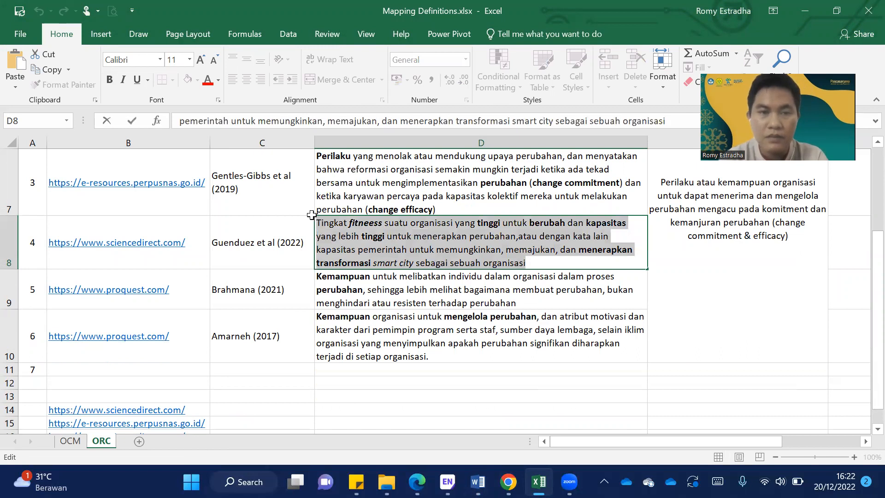
pyautogui.hotkey('alt', 'Tab')
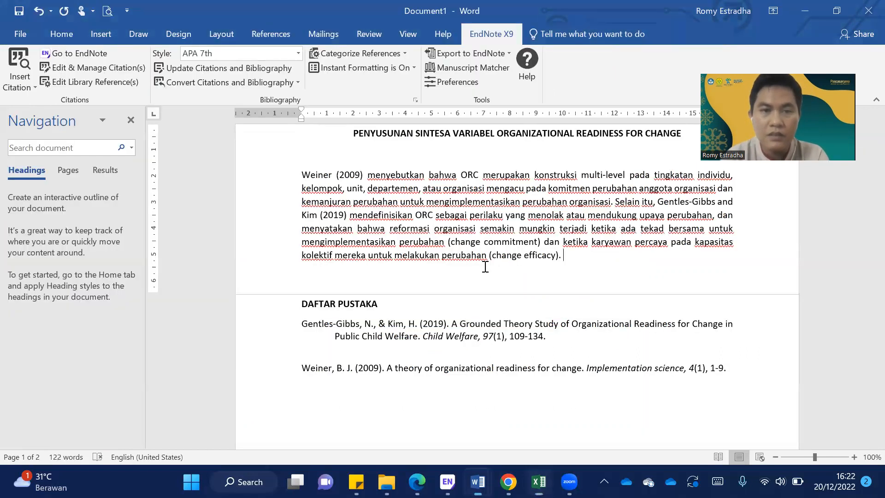
# Begin a third sentence at the end of the paragraph with "Sedangkan"
pyautogui.click(587, 259)
pyautogui.write('sedagka')
pyautogui.press('BackSpace')
pyautogui.press('BackSpace')
pyautogui.write('ngkan')
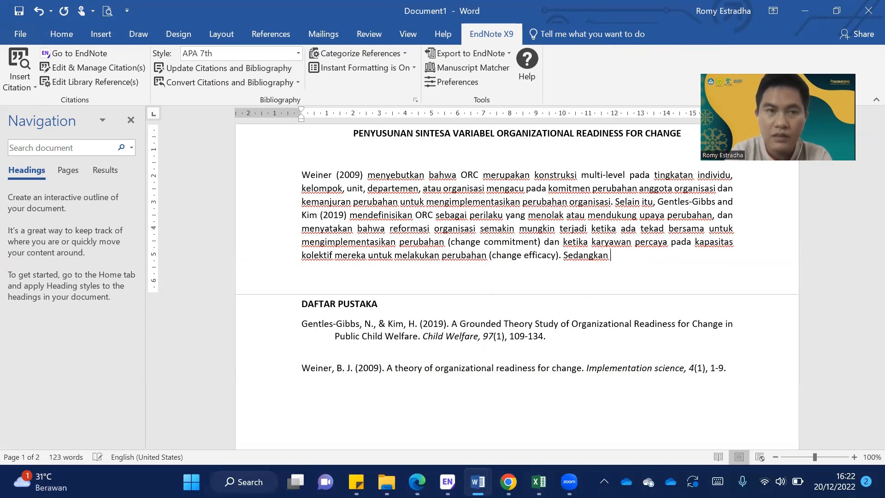
# Find the 2022 article on organizational readiness in smart city transformation in the EndNote library and insert its citation after "Sedangkan"
pyautogui.click(19, 64)
pyautogui.write('guende')
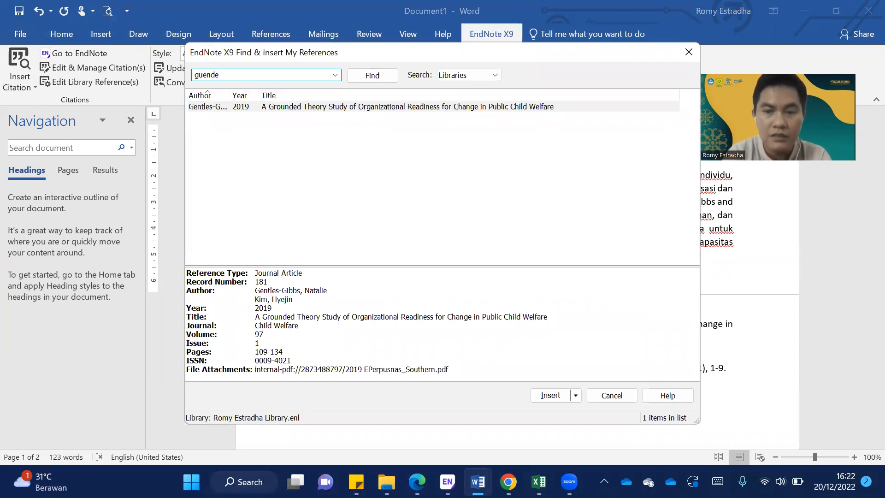
pyautogui.press('Return')
pyautogui.press('Return')
pyautogui.press('BackSpace')
pyautogui.write('guend')
pyautogui.press('Return')
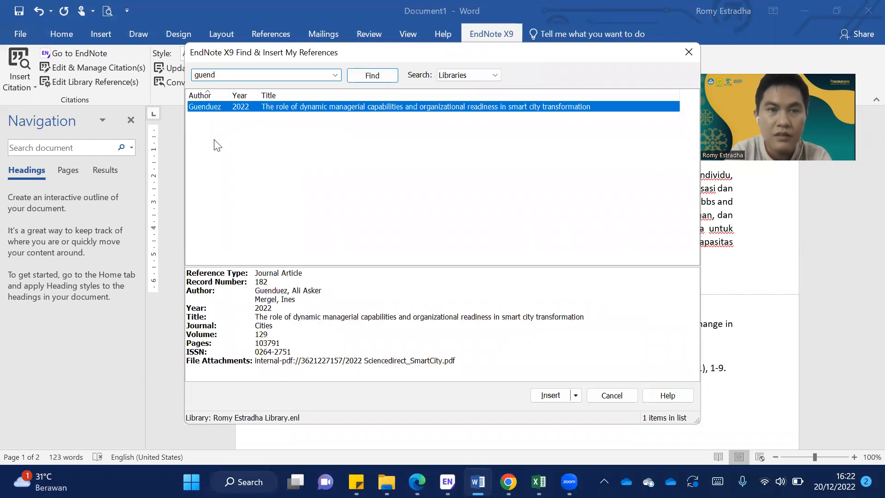
pyautogui.click(551, 395)
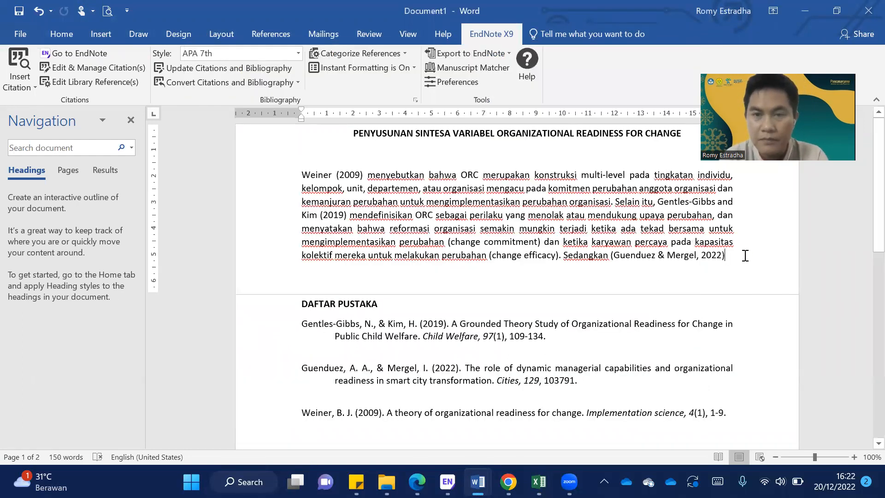
# Add "menyatakan ORC adalah" after the 2022 citation, paste the copied definition behind it and lowercase its first word to "tingkat"
pyautogui.write('menyatakan')
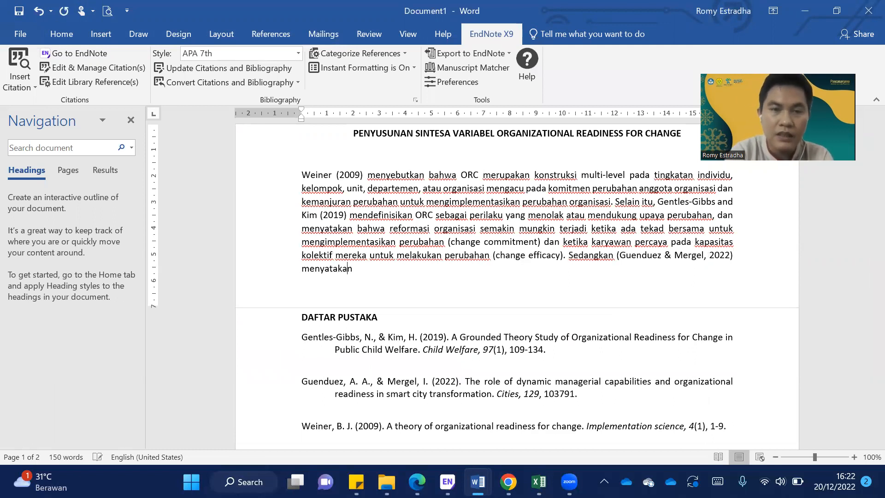
pyautogui.write(' ORC adalah')
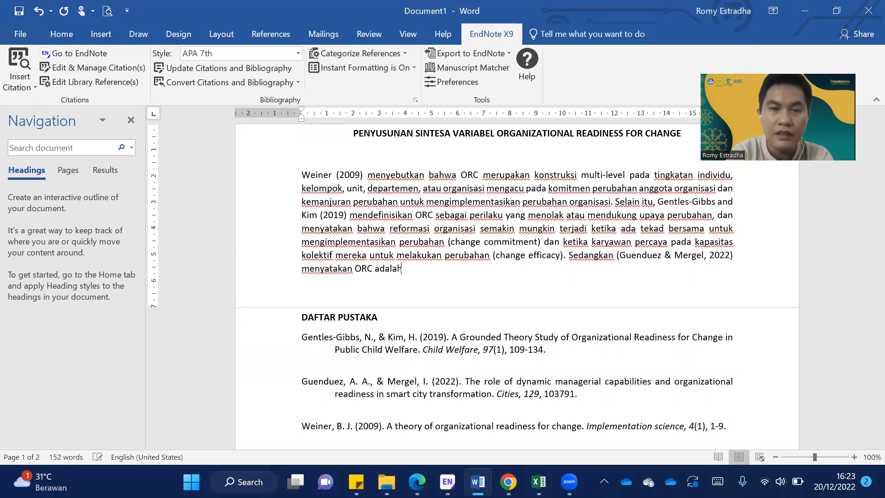
pyautogui.hotkey('ctrl', 'v')
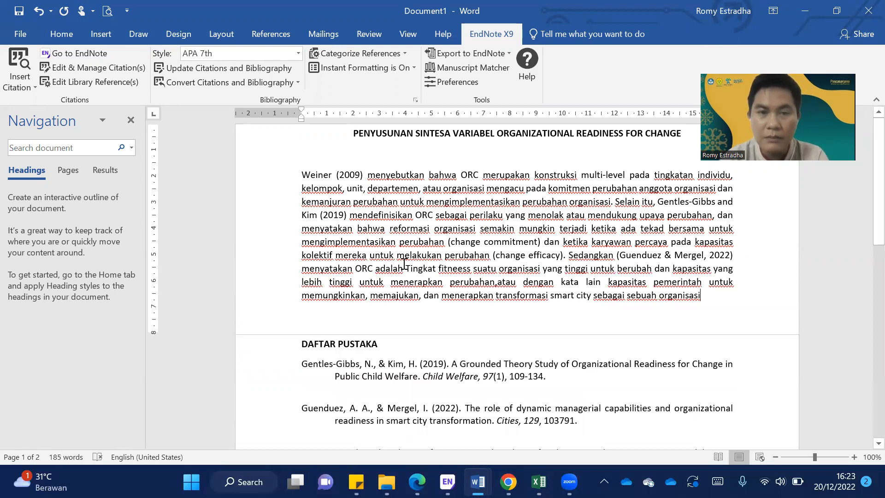
pyautogui.click(410, 269)
pyautogui.press('BackSpace')
pyautogui.write('t')
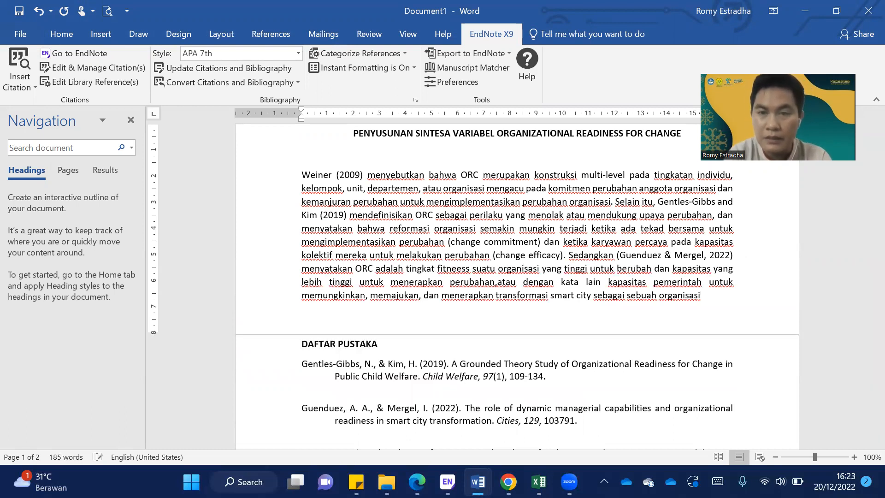
# Display the 2022 citation as Author (Year) and end its sentence with a period after "organisasi"
pyautogui.rightClick(649, 255)
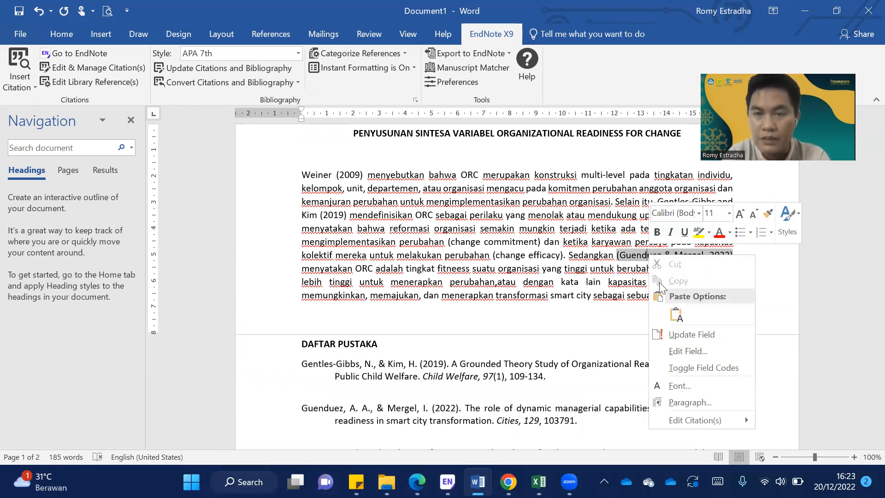
pyautogui.moveTo(702, 417)
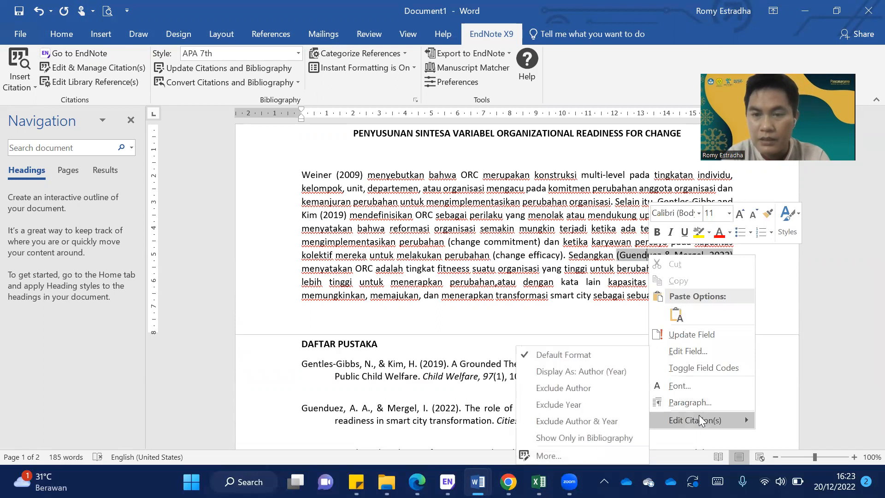
pyautogui.click(605, 371)
pyautogui.click(726, 298)
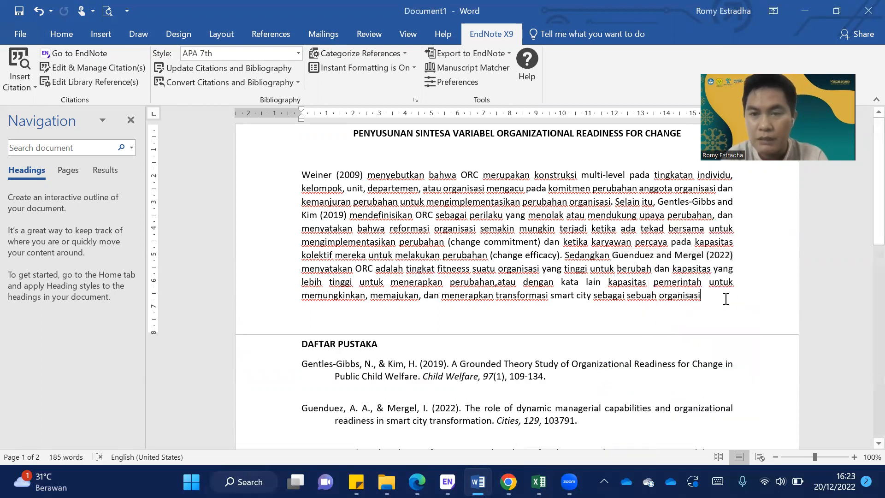
pyautogui.write('.')
# Start an arrow-bulleted line below the paragraph reading "Sehingga sintesa dari ORC adalah"
pyautogui.press('Return')
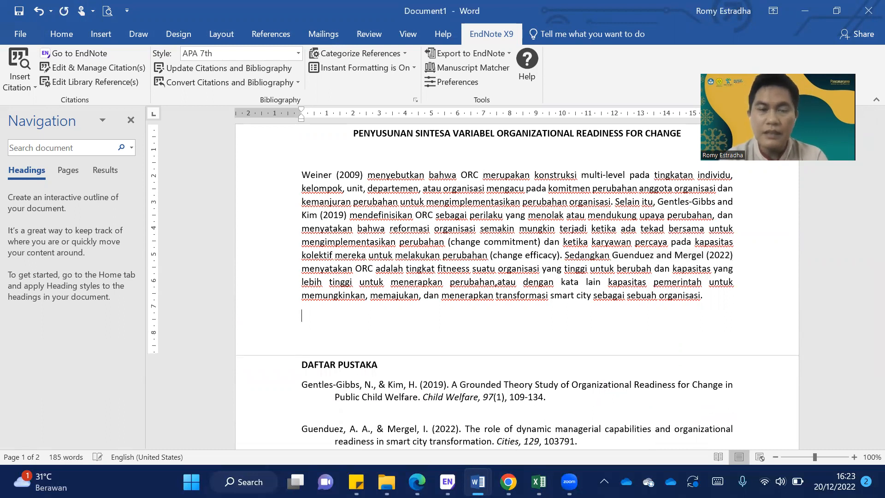
pyautogui.write('-> ')
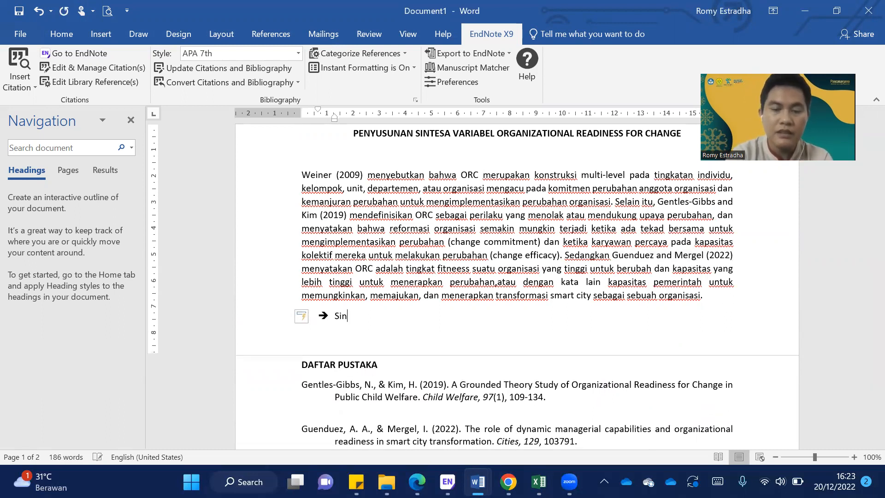
pyautogui.write('Sehingga sintesa')
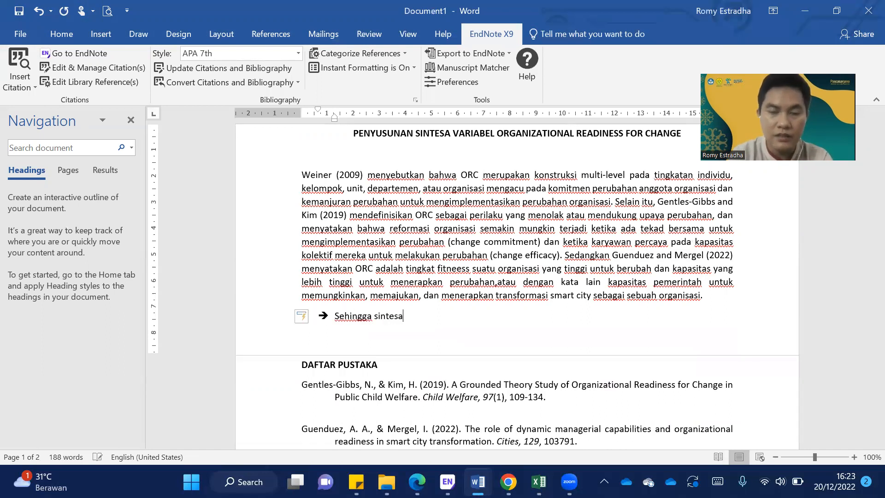
pyautogui.write(' dari ORC adalah')
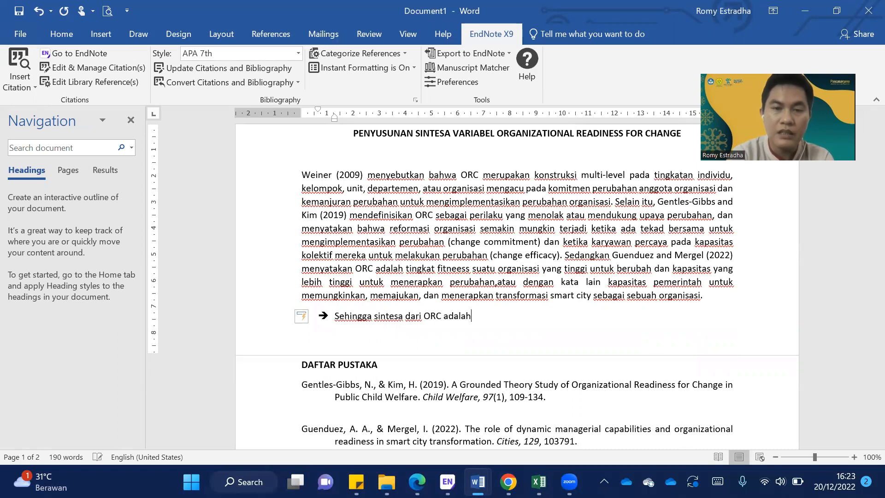
# Copy the synthesis text from merged cell E5 of the ORC sheet in Excel and return to the Word document
pyautogui.hotkey('alt', 'Tab')
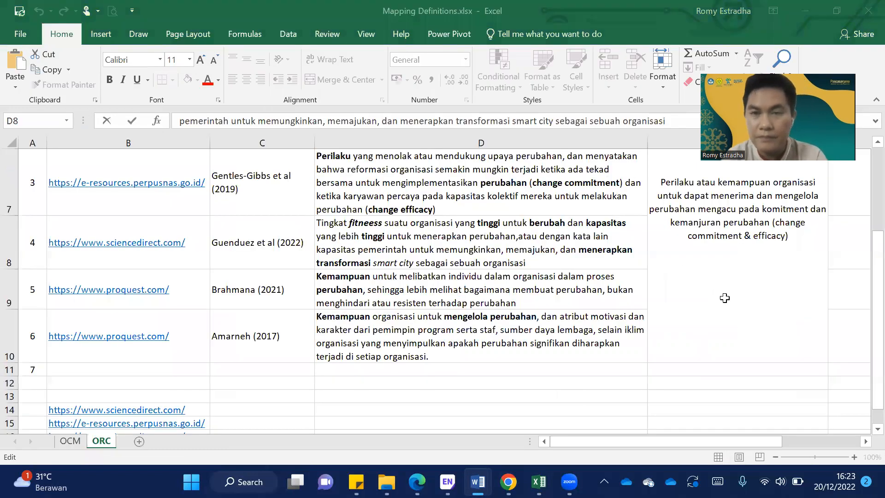
pyautogui.doubleClick(805, 230)
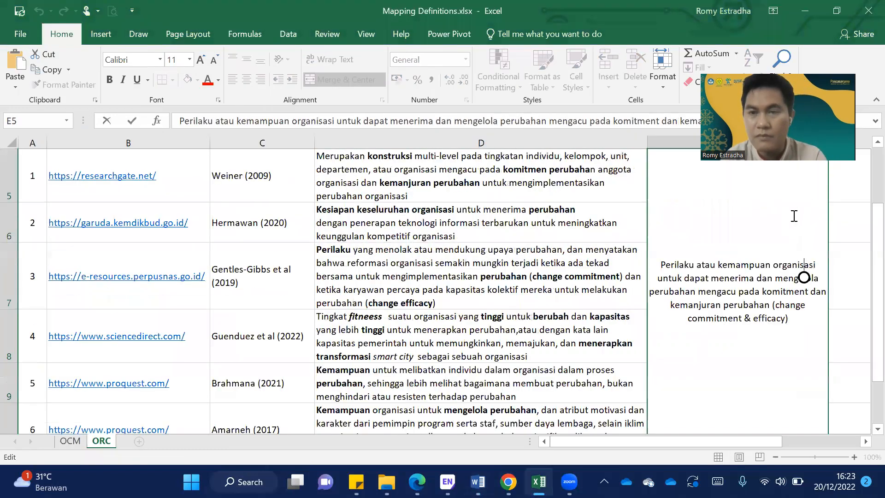
pyautogui.moveTo(799, 318); pyautogui.dragTo(638, 261)
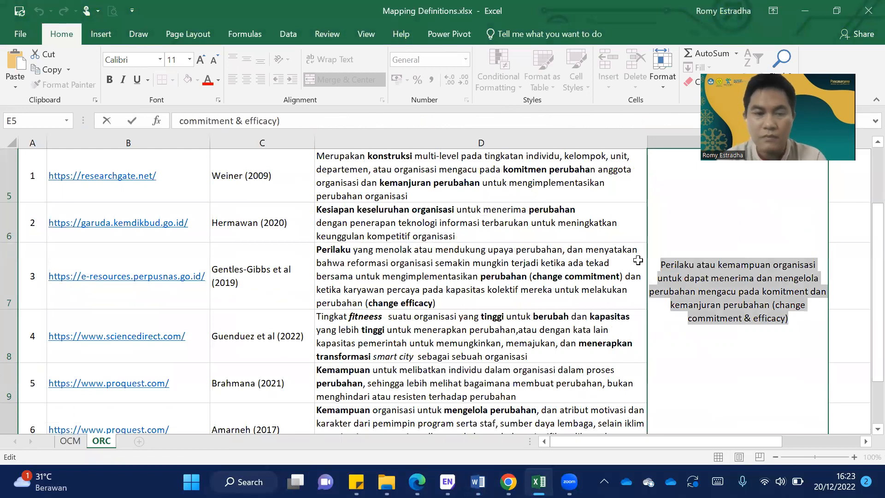
pyautogui.press('Escape')
pyautogui.hotkey('alt', 'Tab')
# Paste the synthesis after "adalah" in the arrow line, end it with a period and correct "komitment" to "komitmen"
pyautogui.hotkey('ctrl', 'v')
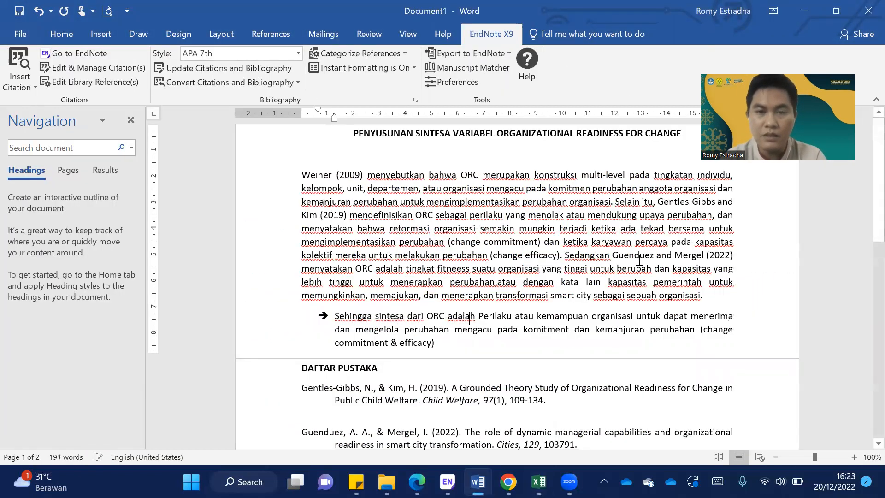
pyautogui.write('.')
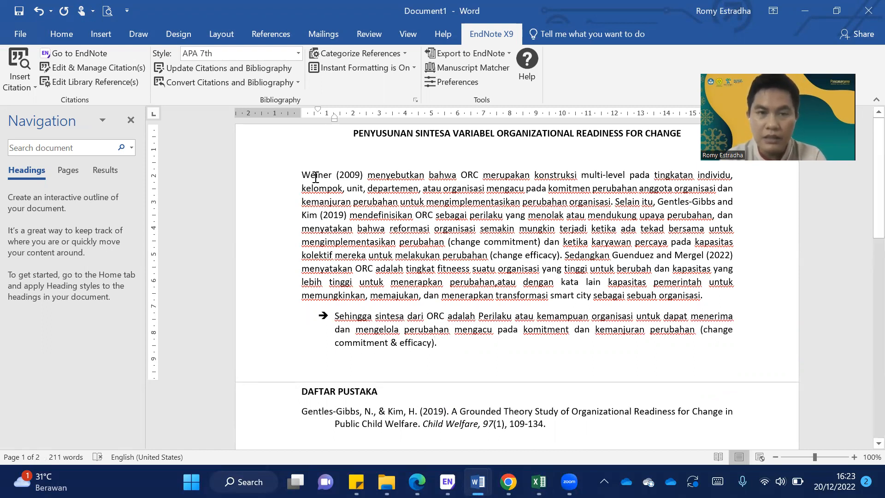
pyautogui.click(476, 316)
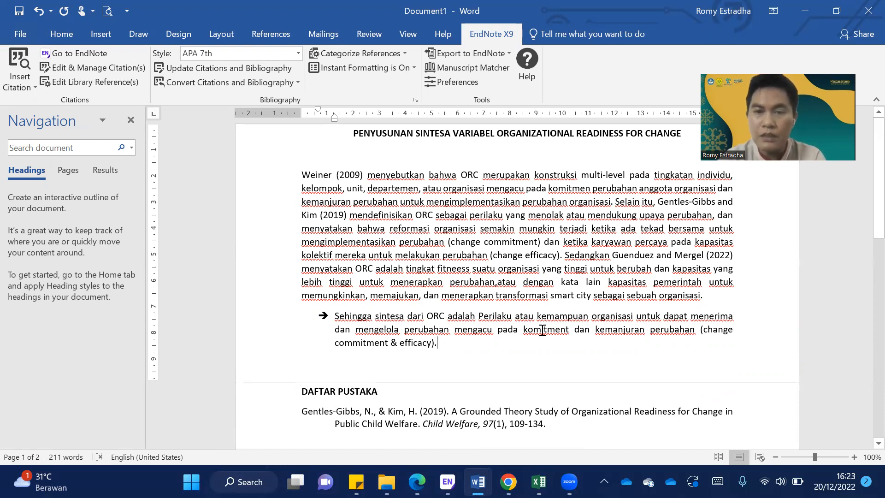
pyautogui.press('BackSpace')
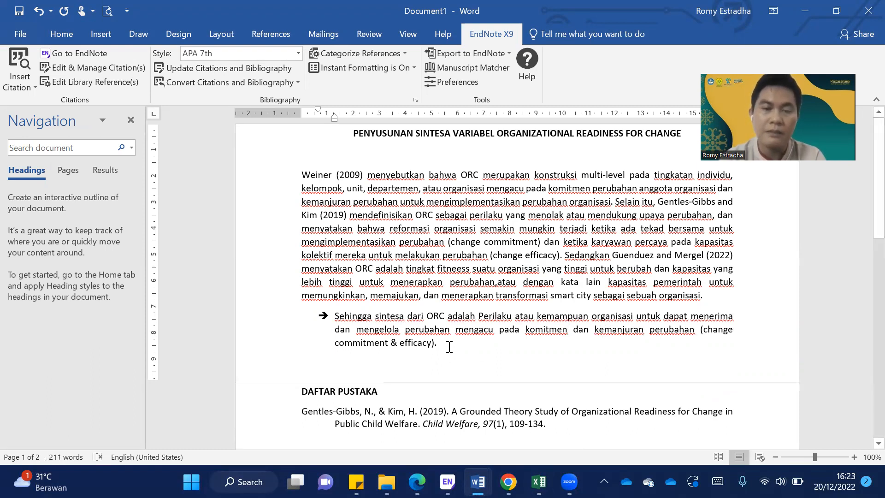
# Review the reference entries under DAFTAR PUSTAKA and return to the synthesis text at the start of the document
pyautogui.scroll(-5, 450, 346)
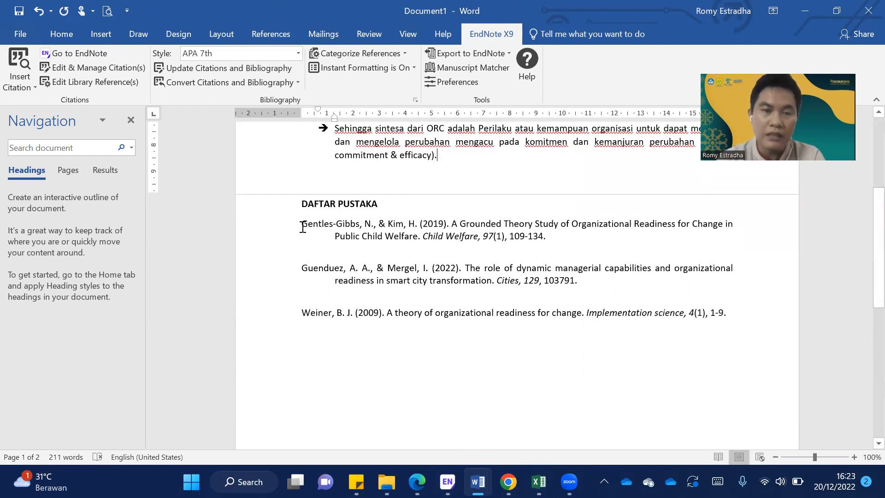
pyautogui.moveTo(303, 223); pyautogui.dragTo(732, 317)
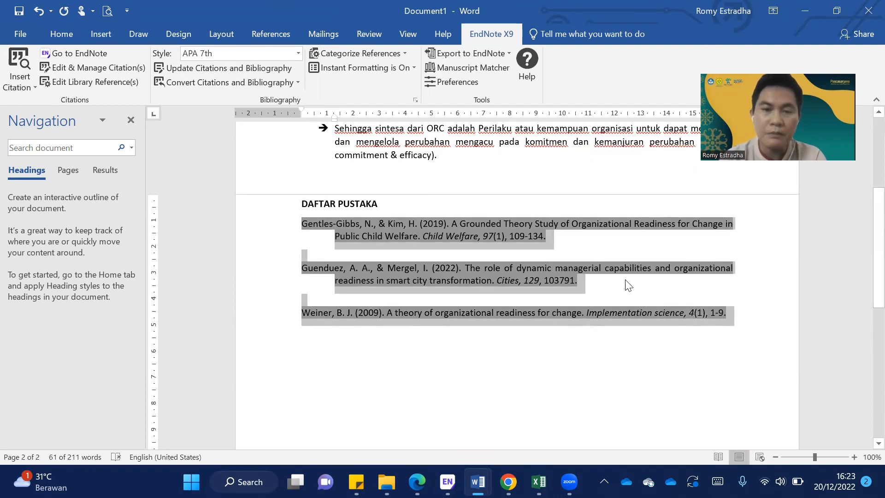
pyautogui.click(593, 278)
pyautogui.scroll(3, 593, 279)
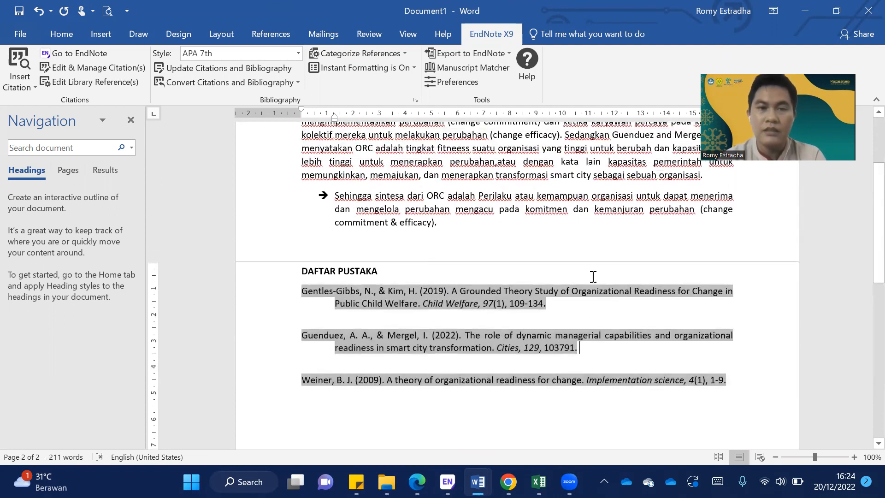
pyautogui.scroll(2, 593, 277)
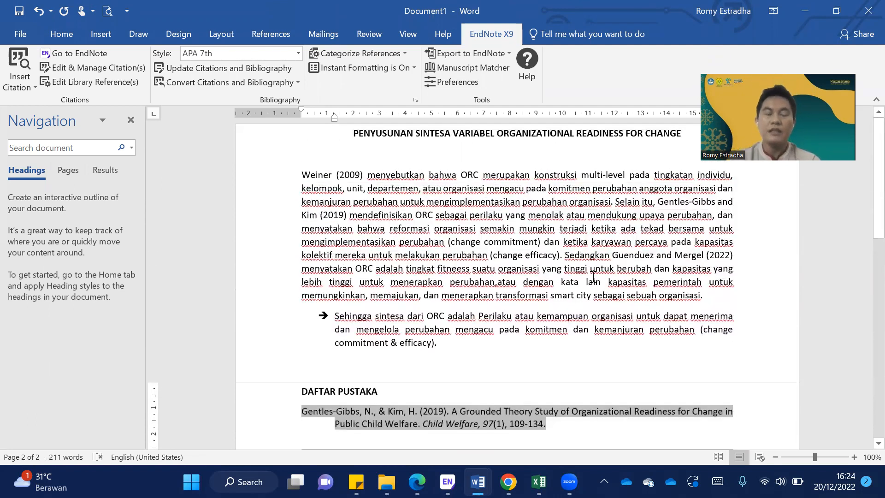